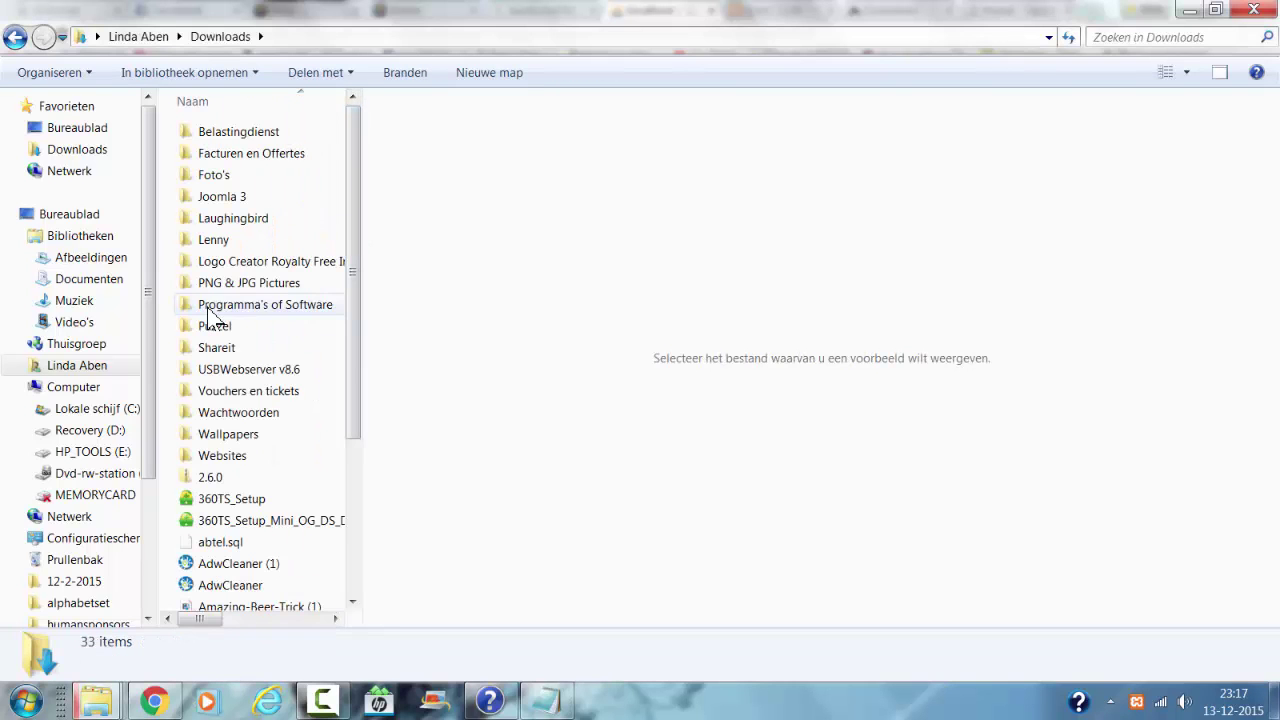
Copy the Joomla_3.4.5-Stable-Full_Package zip from Downloads into the Humansponsors htdocs folder
{"action": "scroll", "coordinate": [290, 315], "scroll_direction": "down", "scroll_amount": 3}
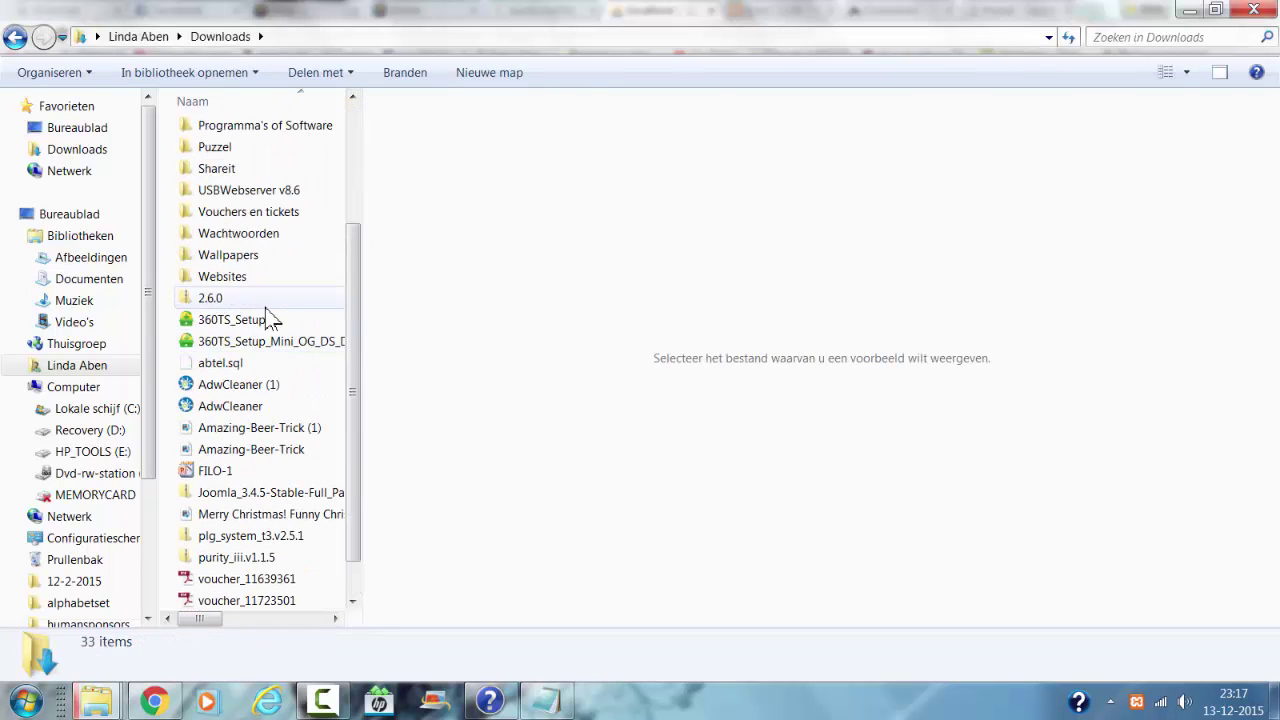
{"action": "left_click", "coordinate": [255, 493]}
{"action": "right_click", "coordinate": [252, 490]}
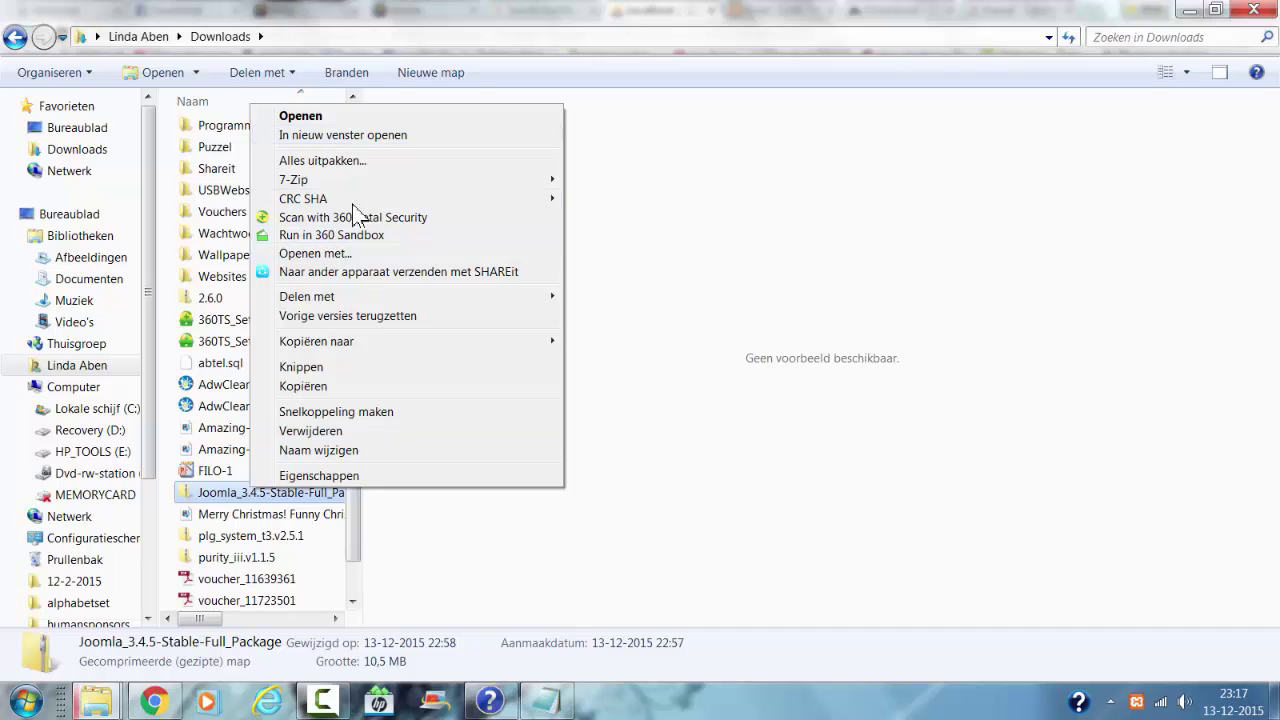
{"action": "left_click", "coordinate": [339, 386]}
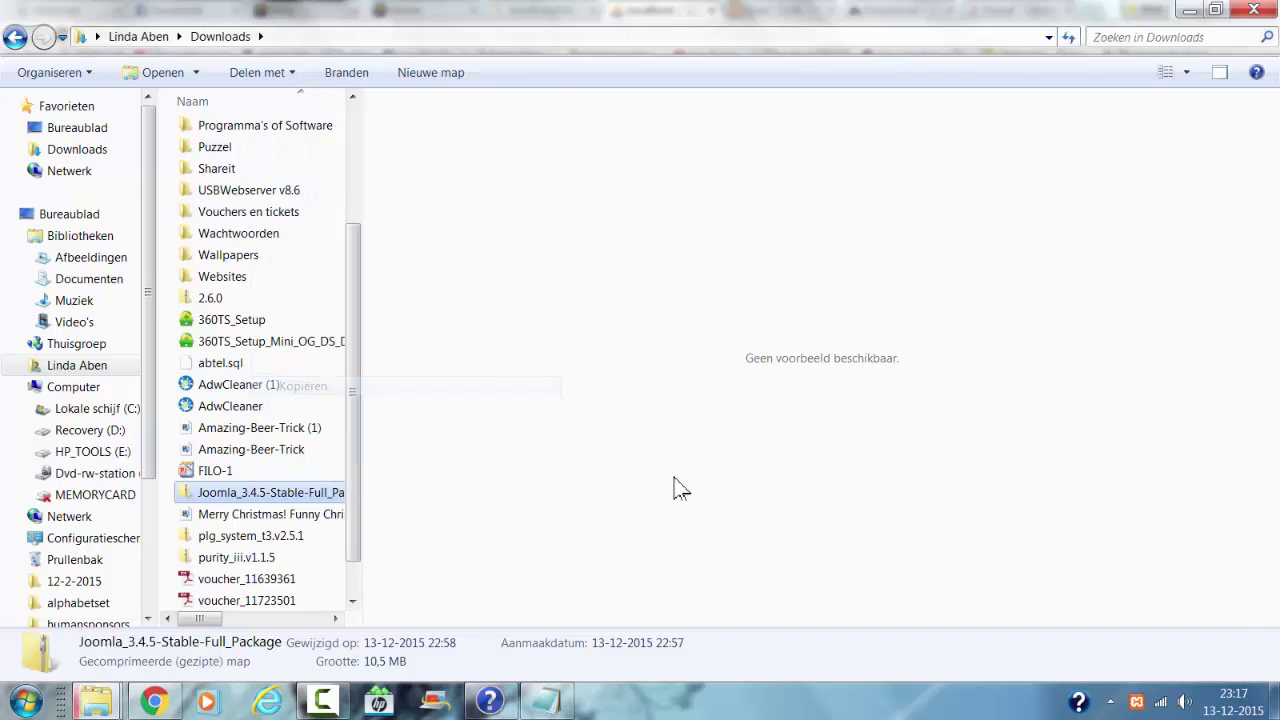
{"action": "left_click", "coordinate": [90, 706]}
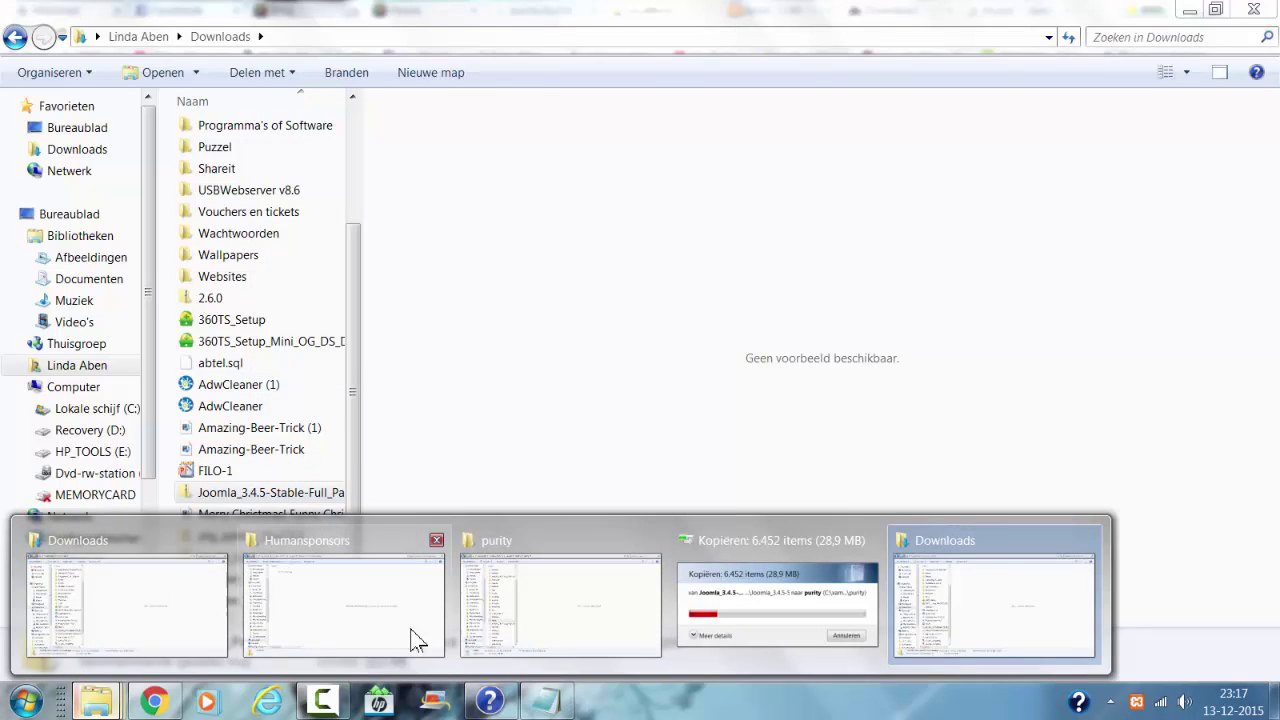
{"action": "left_click", "coordinate": [377, 605]}
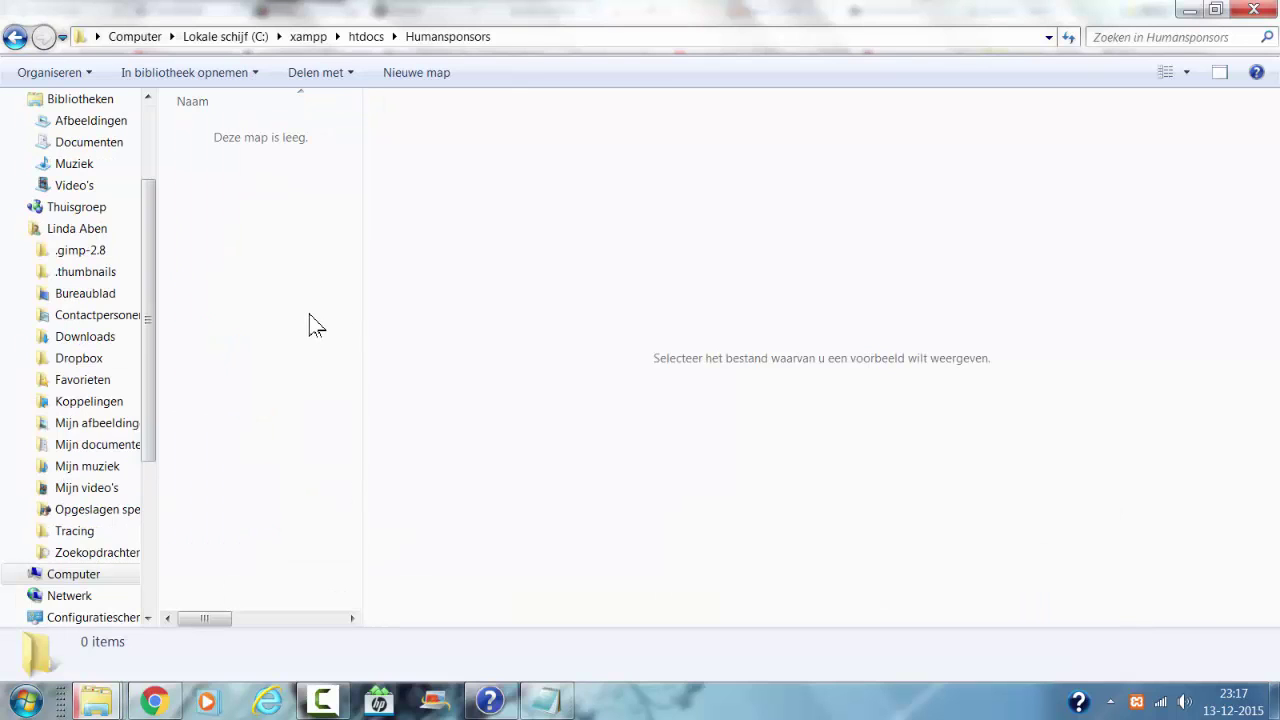
{"action": "key", "text": "ctrl+v"}
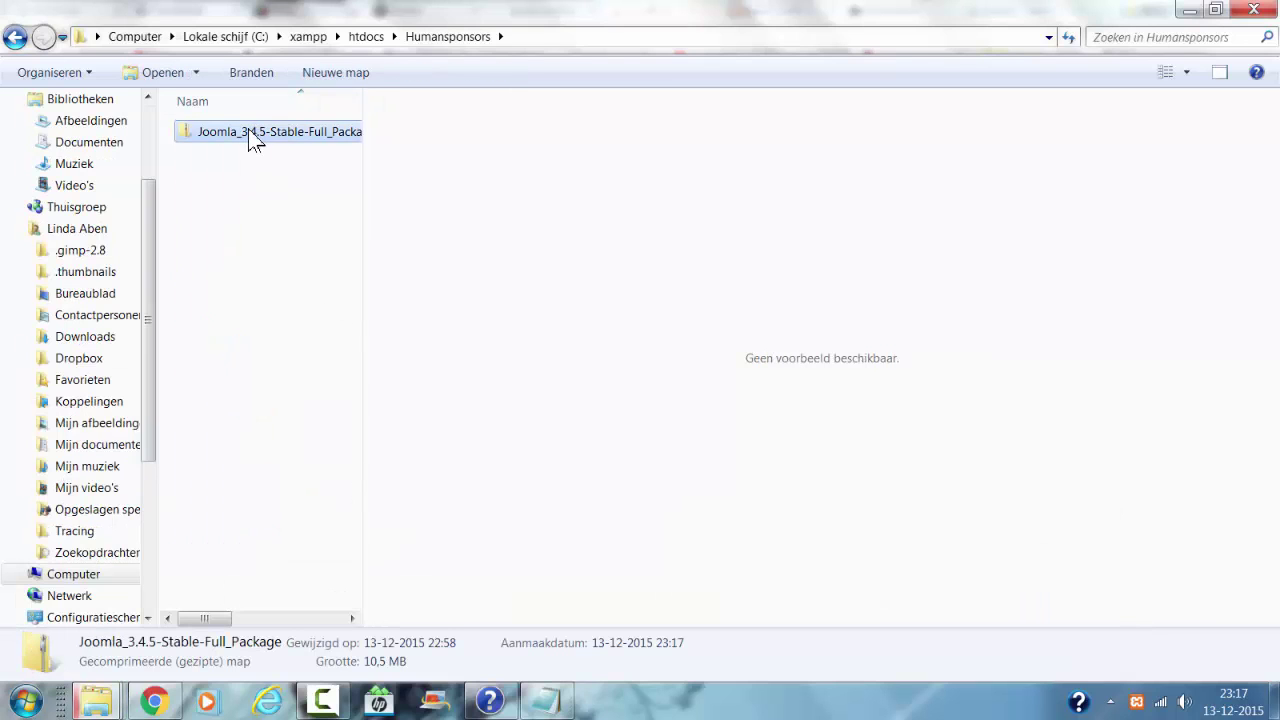
Extract the Joomla zip into the Humansponsors folder with 7-Zip's Pak hier uit
{"action": "right_click", "coordinate": [254, 141]}
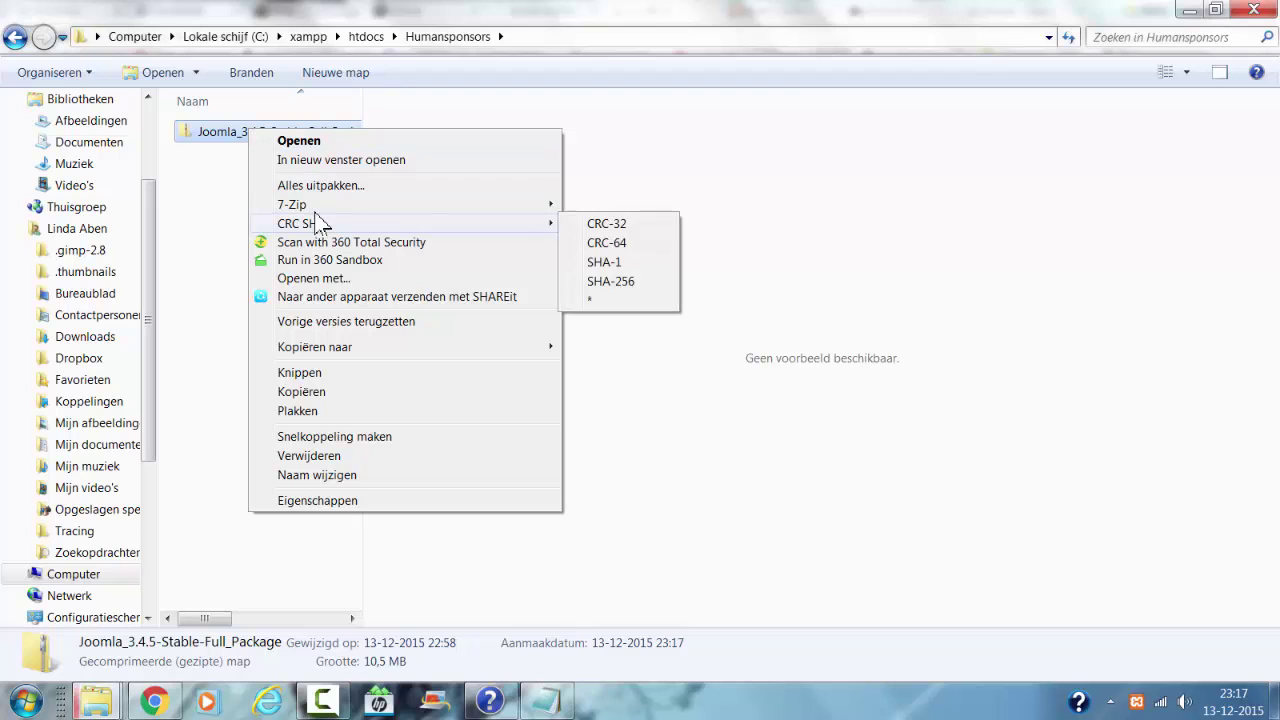
{"action": "mouse_move", "coordinate": [320, 204]}
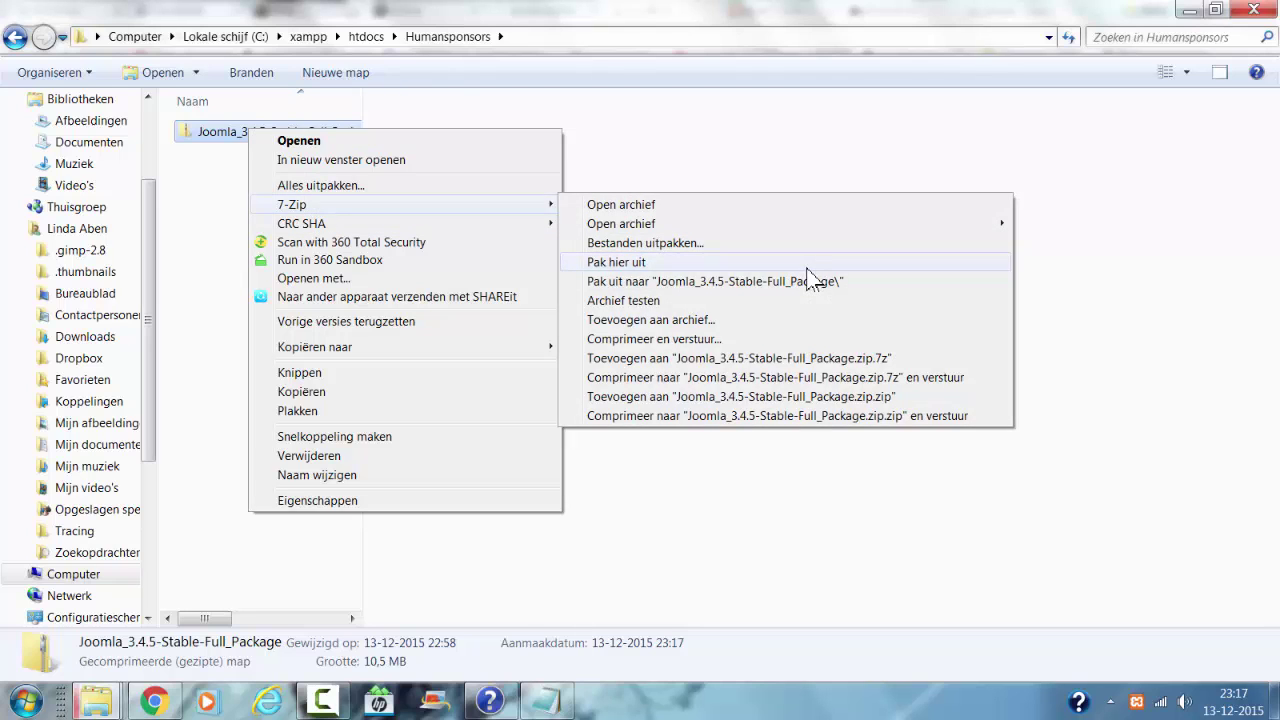
{"action": "left_click", "coordinate": [807, 268]}
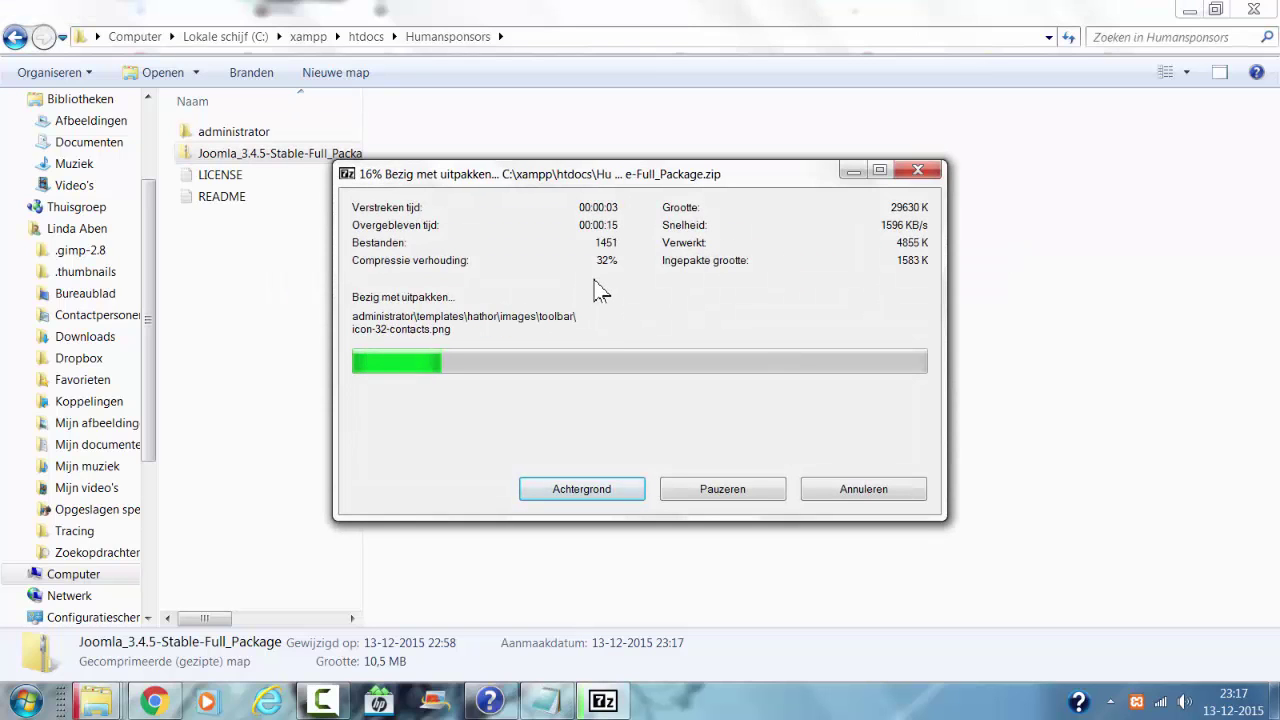
{"action": "left_click", "coordinate": [152, 702]}
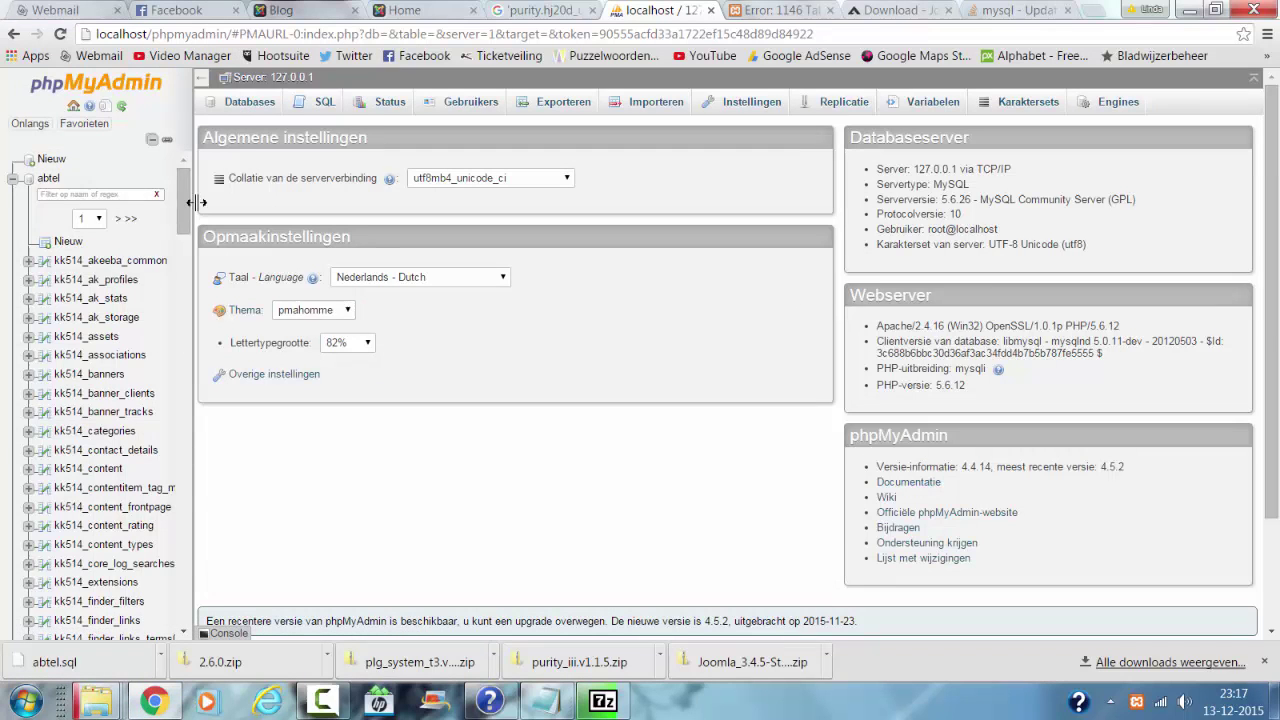
Open the humansponsors database in phpMyAdmin and scroll through its 250 zc3ih_ tables
{"action": "mouse_move", "coordinate": [183, 202]}
{"action": "left_mouse_down"}
{"action": "mouse_move", "coordinate": [173, 502]}
{"action": "mouse_move", "coordinate": [183, 190]}
{"action": "left_mouse_up"}
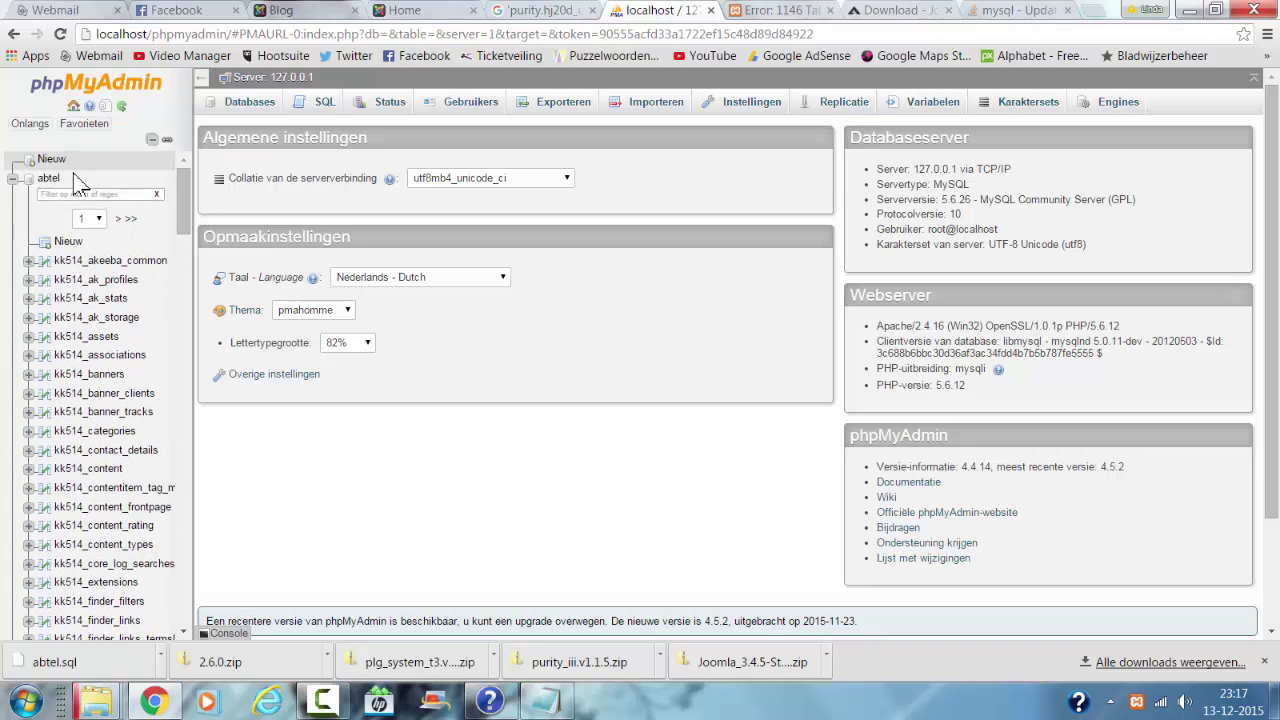
{"action": "scroll", "coordinate": [75, 183], "scroll_direction": "down", "scroll_amount": 5}
{"action": "scroll", "coordinate": [100, 260], "scroll_direction": "down", "scroll_amount": 5}
{"action": "scroll", "coordinate": [120, 300], "scroll_direction": "up", "scroll_amount": 2}
{"action": "scroll", "coordinate": [140, 343], "scroll_direction": "up", "scroll_amount": 2}
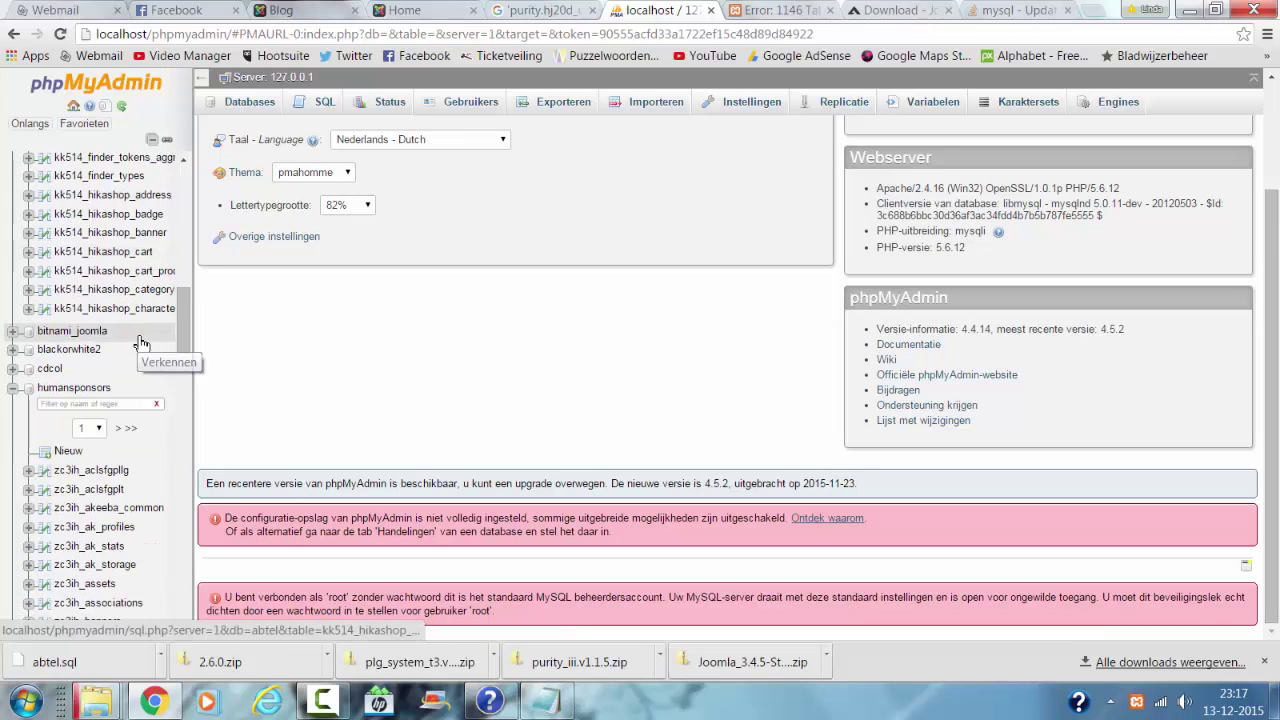
{"action": "scroll", "coordinate": [130, 320], "scroll_direction": "up", "scroll_amount": 5}
{"action": "scroll", "coordinate": [118, 292], "scroll_direction": "up", "scroll_amount": 5}
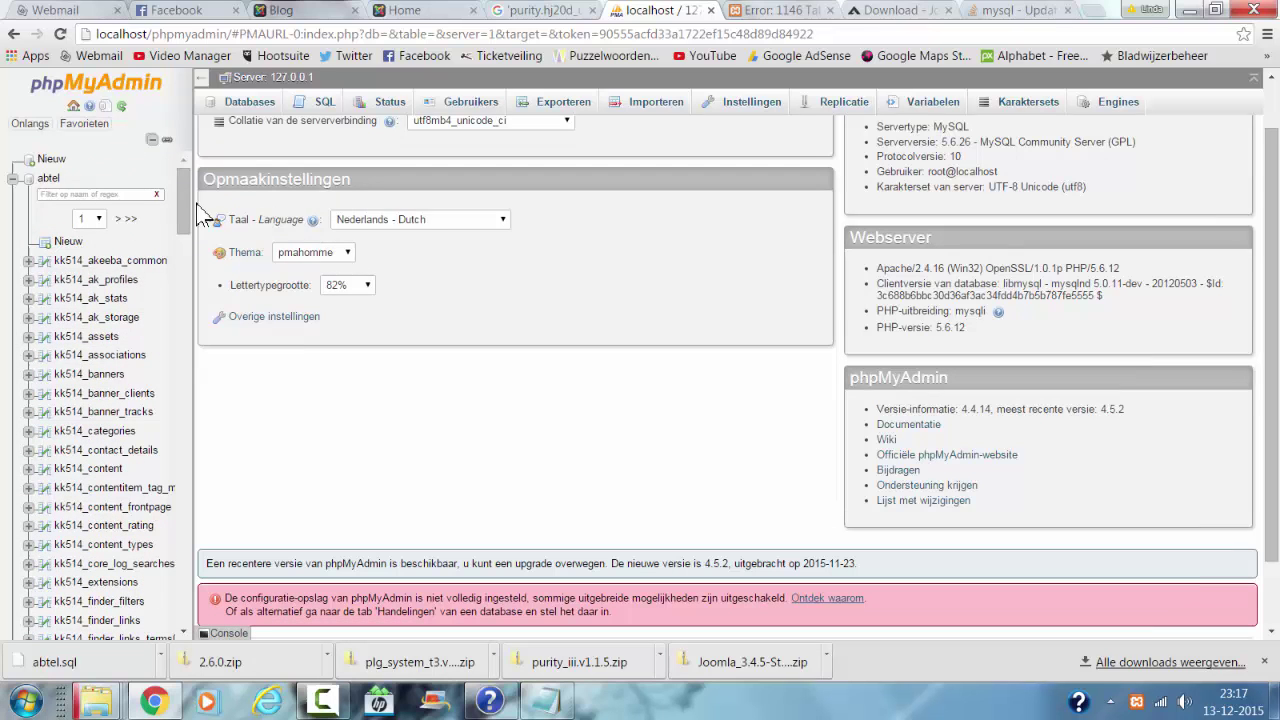
{"action": "left_click_drag", "start_coordinate": [183, 200], "coordinate": [186, 640]}
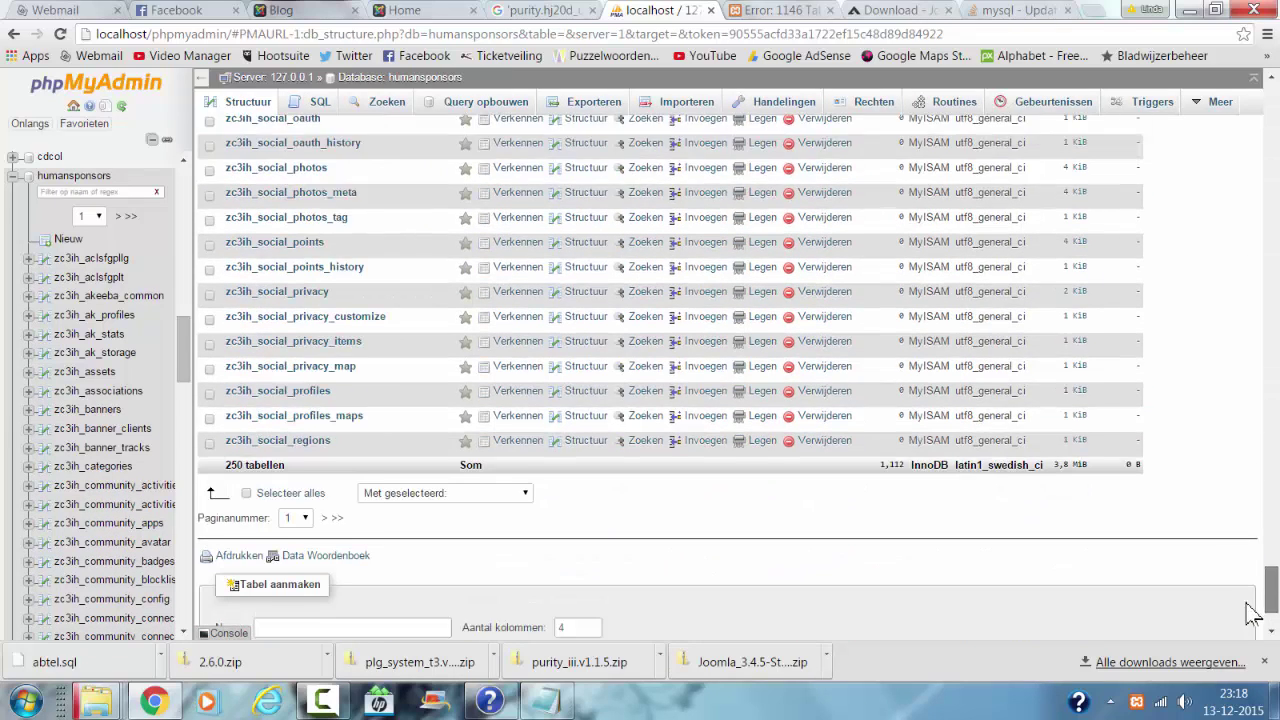
{"action": "left_click_drag", "start_coordinate": [1270, 130], "coordinate": [1270, 655]}
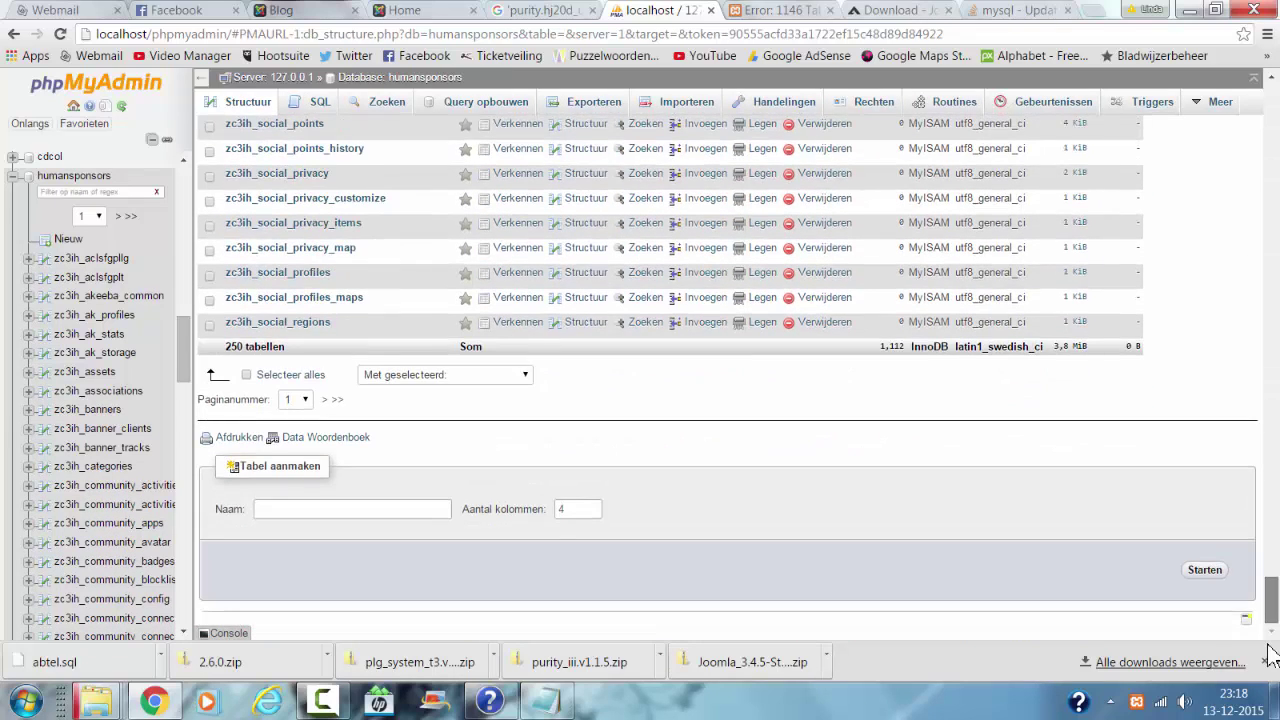
Select all humansponsors tables and drop them, confirming each DROP TABLE query
{"action": "left_click", "coordinate": [262, 380]}
{"action": "left_click", "coordinate": [445, 376]}
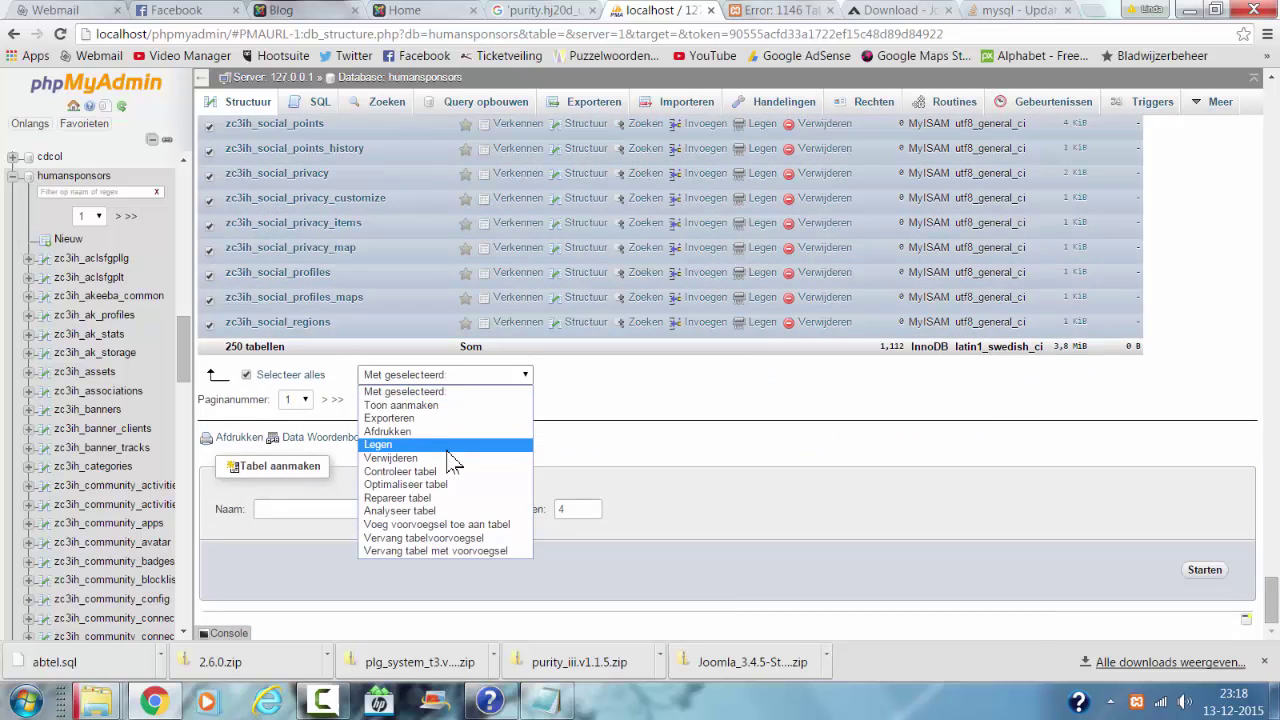
{"action": "left_click", "coordinate": [392, 458]}
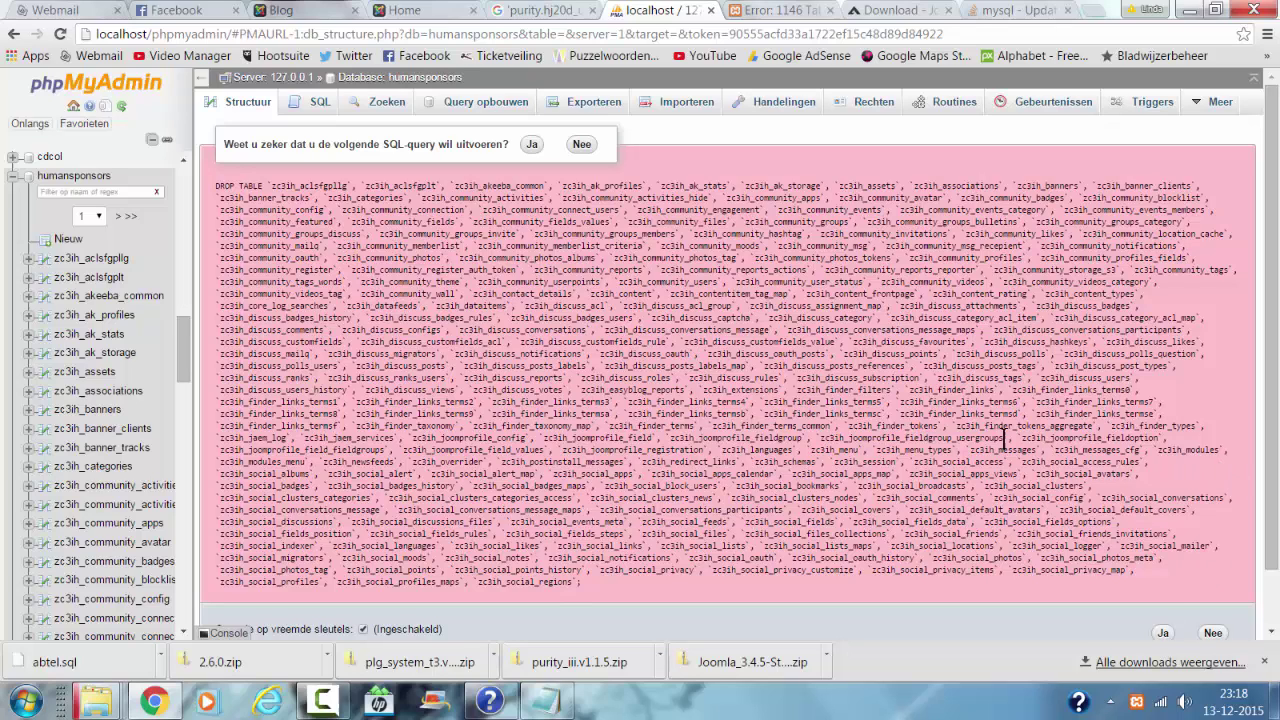
{"action": "left_click", "coordinate": [533, 146]}
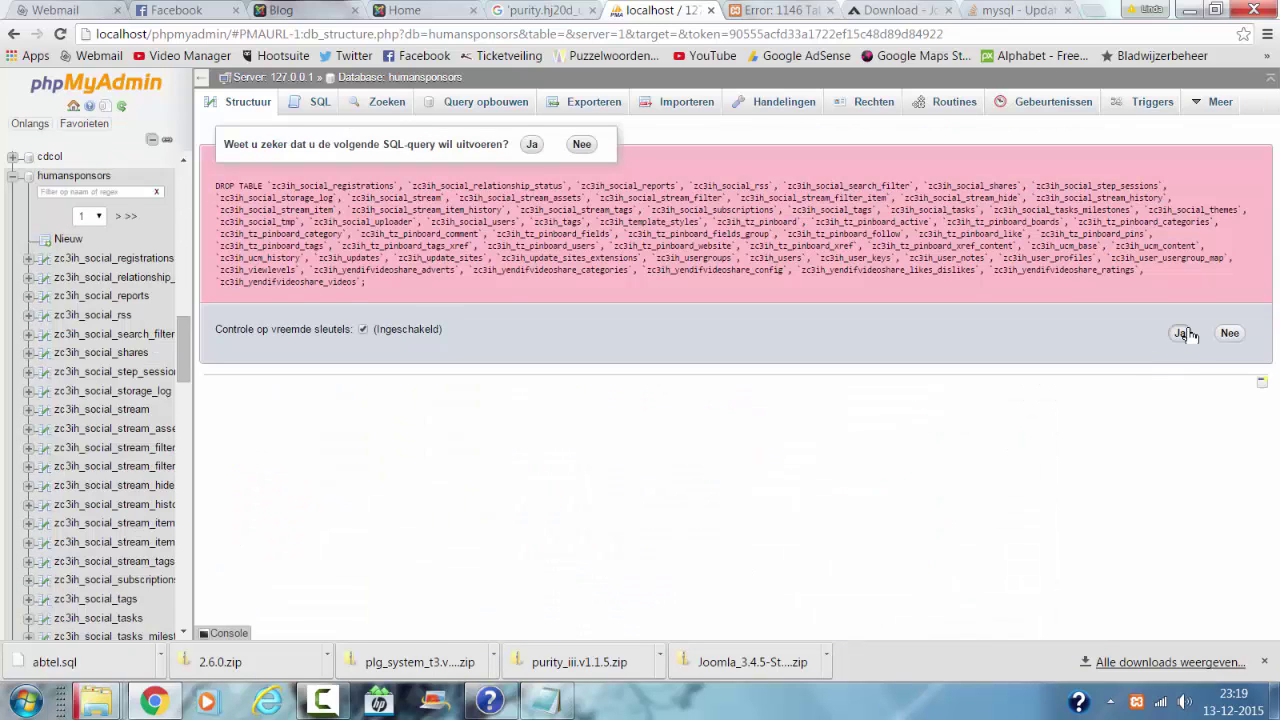
{"action": "left_click", "coordinate": [1183, 333]}
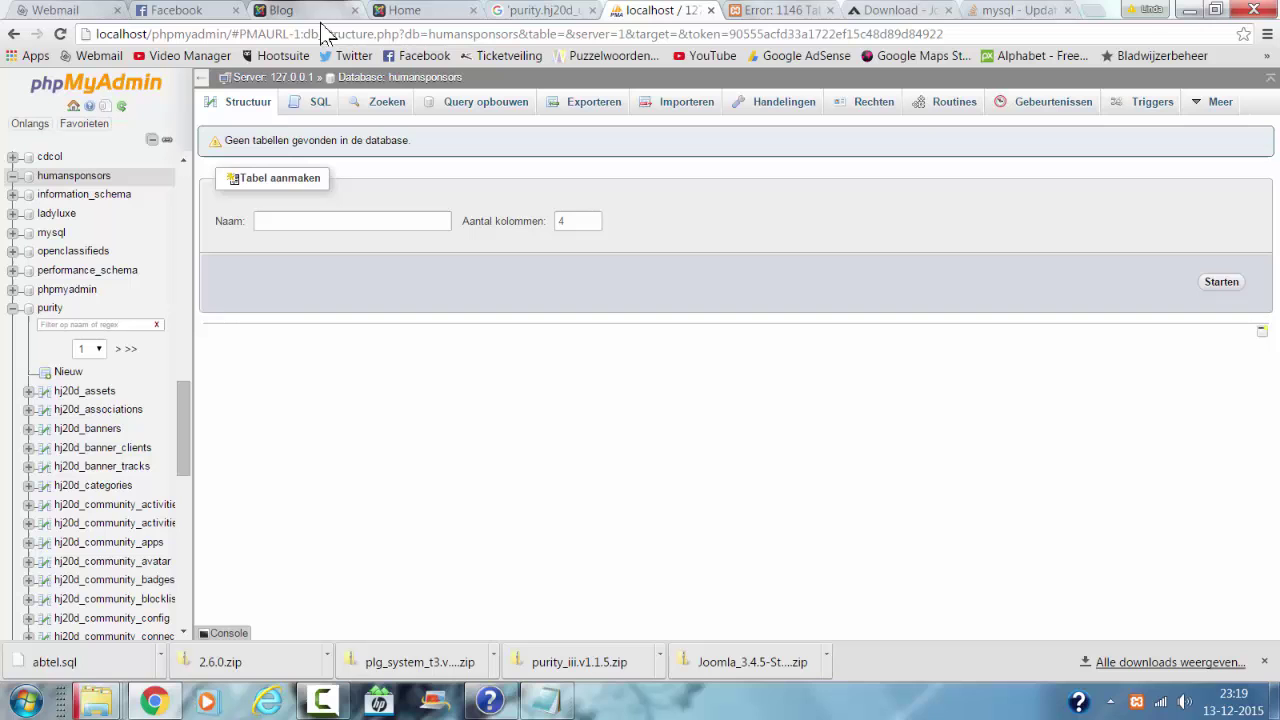
{"action": "mouse_move", "coordinate": [96, 701]}
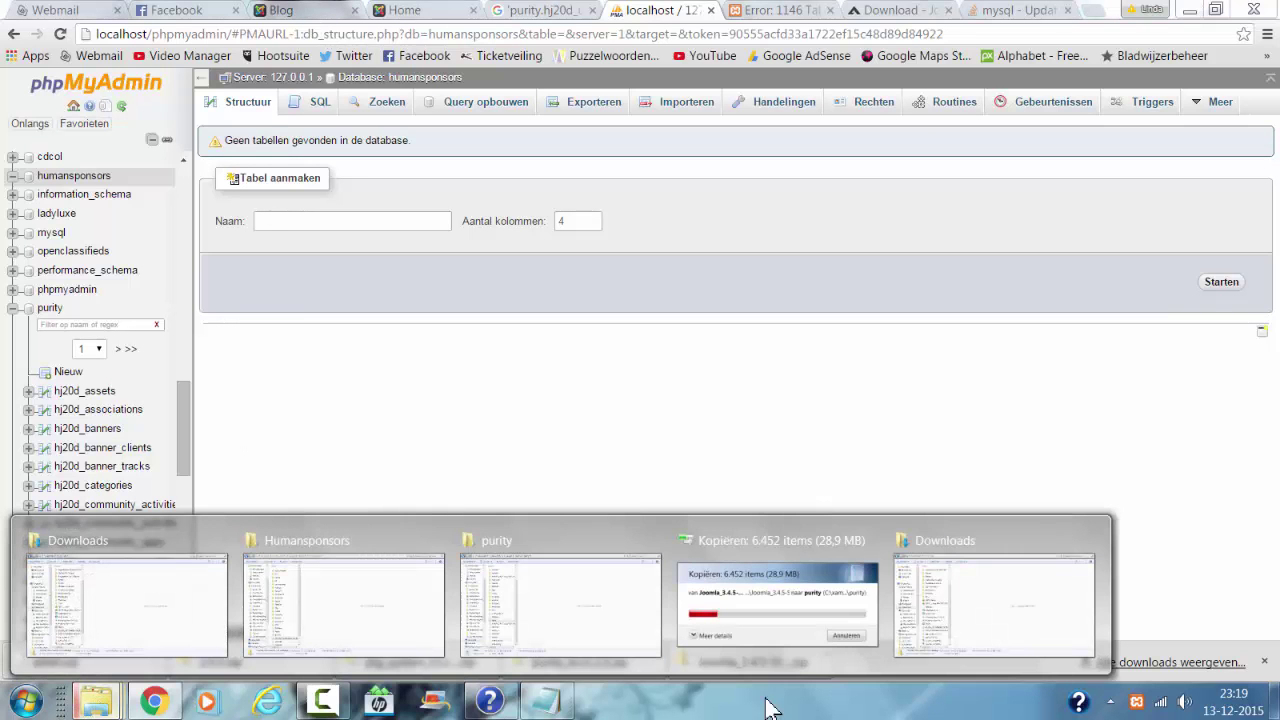
{"action": "mouse_move", "coordinate": [344, 605]}
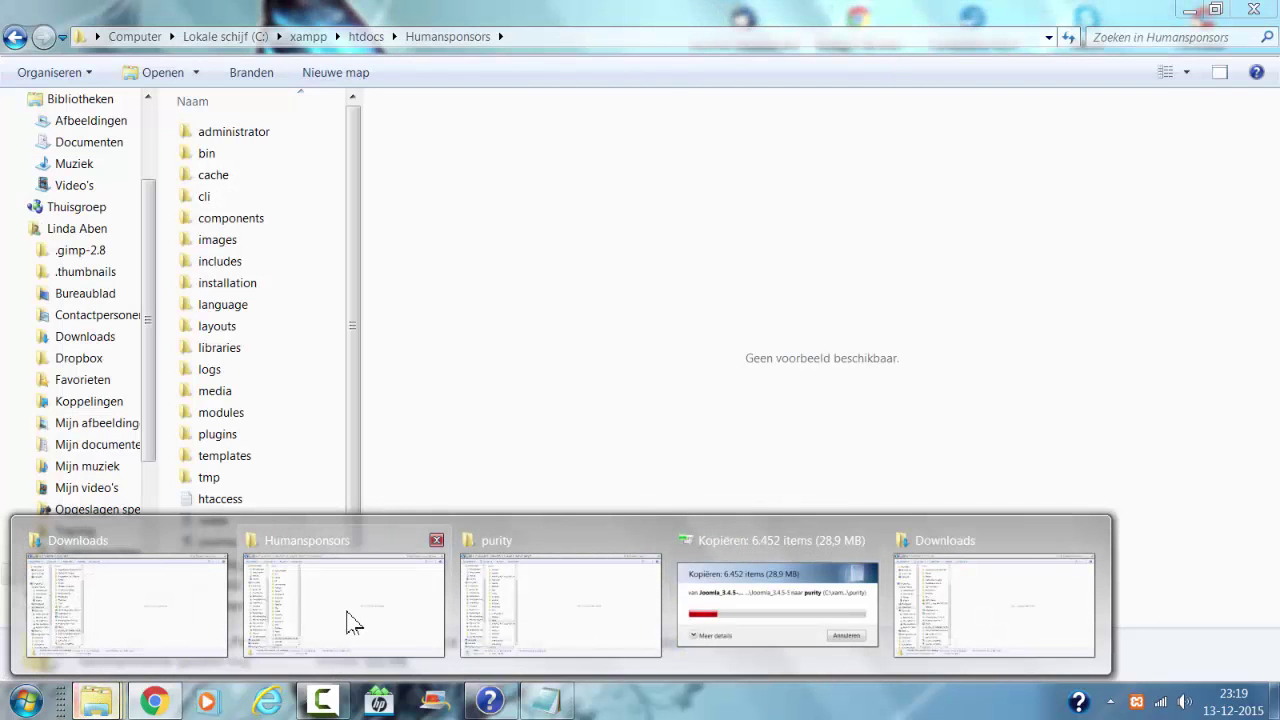
Point the browser at the humansponsors local site to load the Joomla installer
{"action": "left_click", "coordinate": [352, 620]}
{"action": "key", "text": "alt+Tab"}
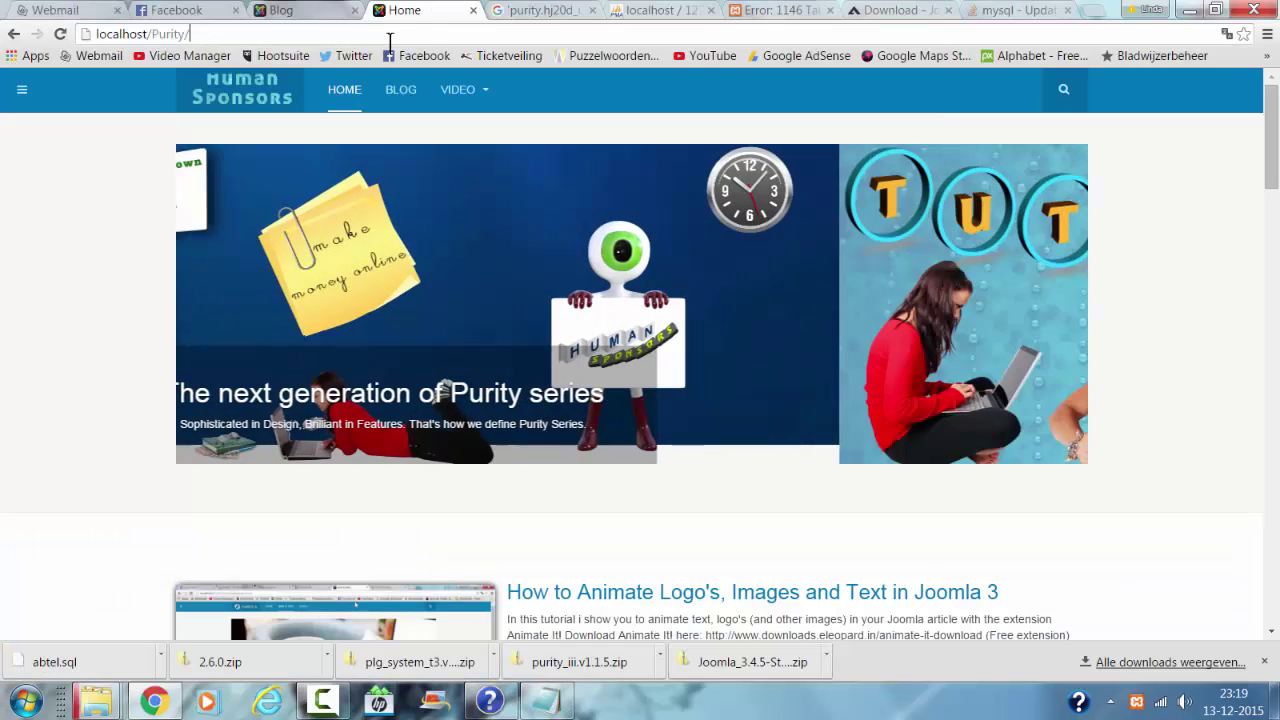
{"action": "left_click", "coordinate": [385, 34]}
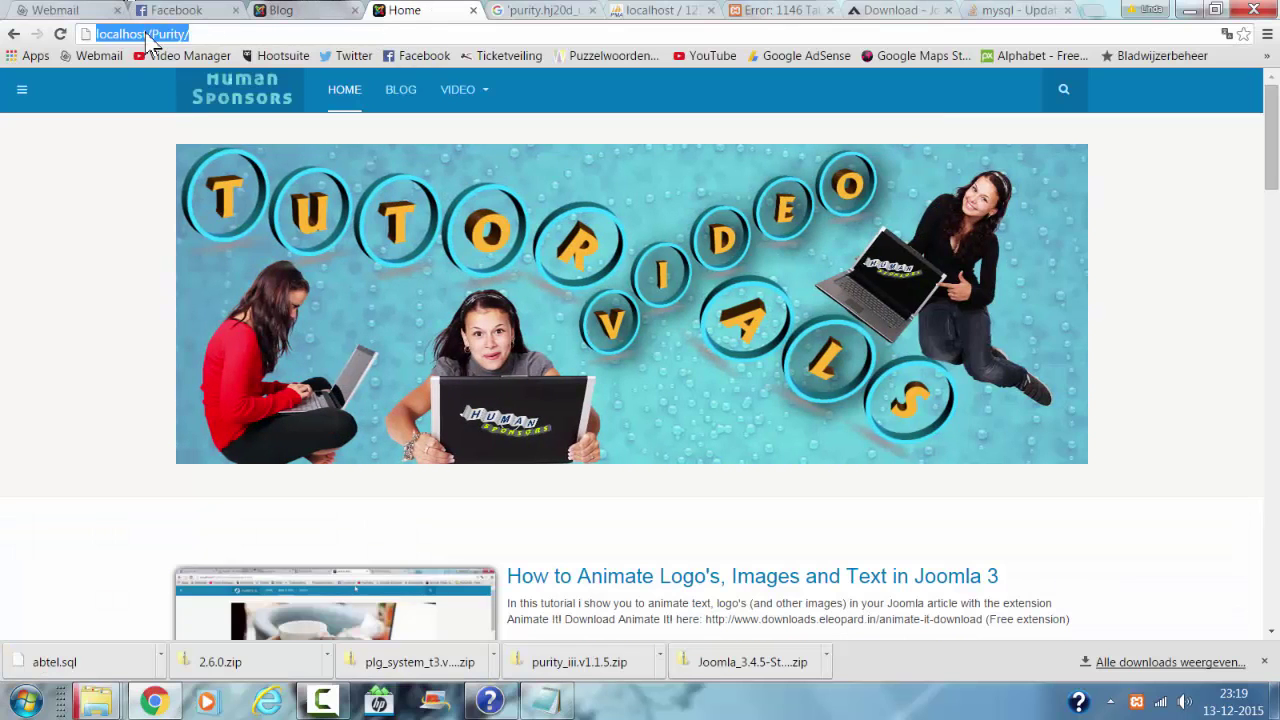
{"action": "left_click_drag", "start_coordinate": [152, 34], "coordinate": [167, 34]}
{"action": "key", "text": "shift+End"}
{"action": "key", "text": "BackSpace"}
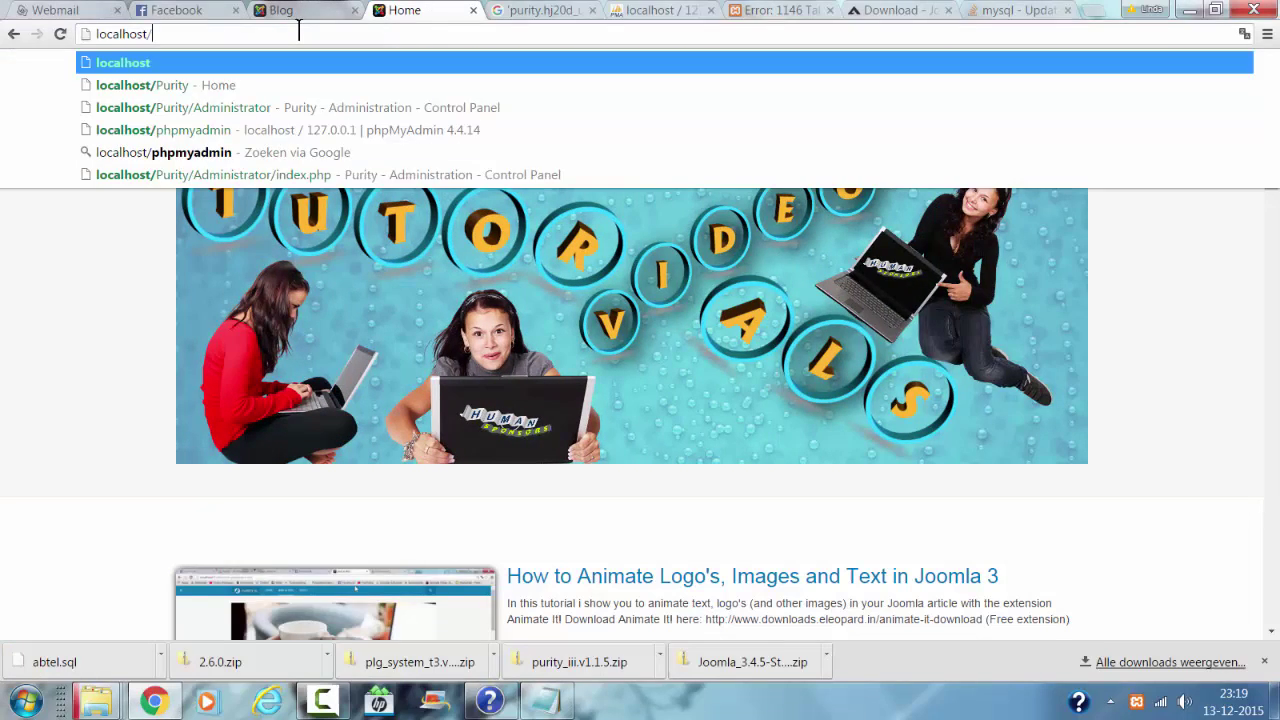
{"action": "type", "text": "hujm"}
{"action": "key", "text": "BackSpace"}
{"action": "key", "text": "BackSpace"}
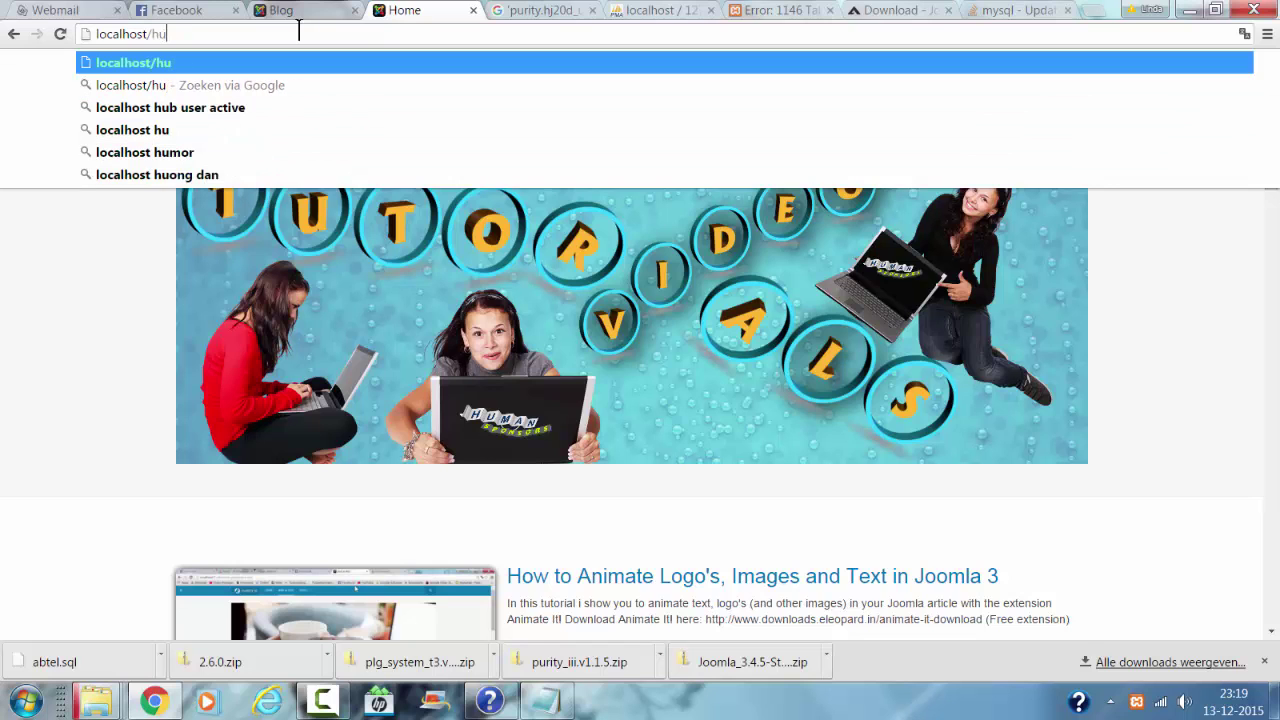
{"action": "type", "text": "mansponsors"}
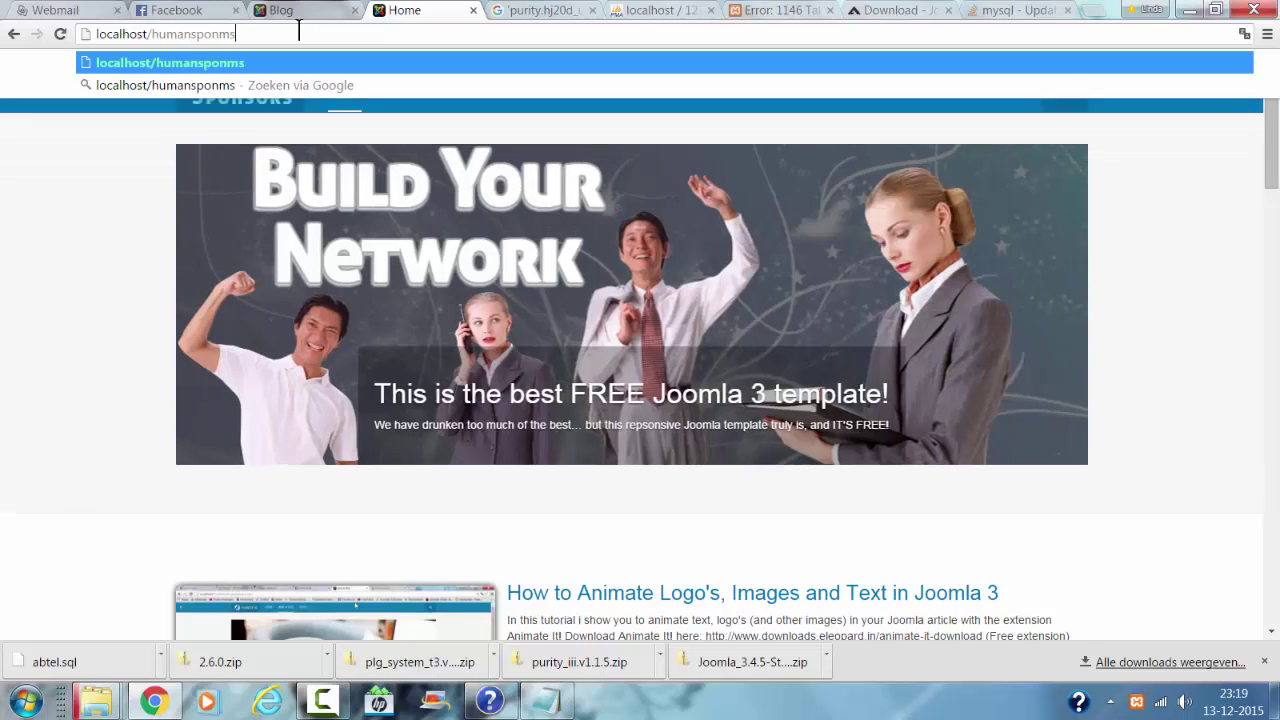
{"action": "key", "text": "Return"}
{"action": "left_click", "coordinate": [212, 35]}
{"action": "key", "text": "Down"}
{"action": "key", "text": "Down"}
{"action": "key", "text": "Return"}
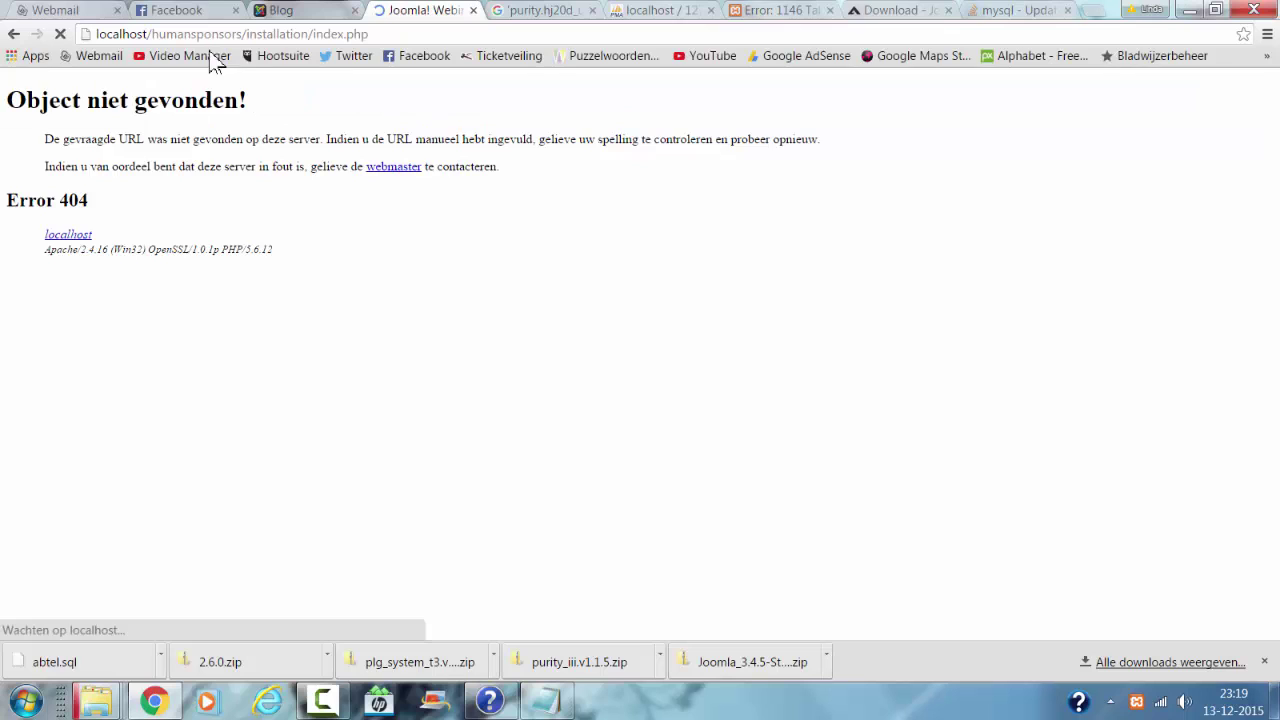
Enter site name Humansponsors, the admin e-mail, an admin username and confirmed password
{"action": "left_click", "coordinate": [478, 356]}
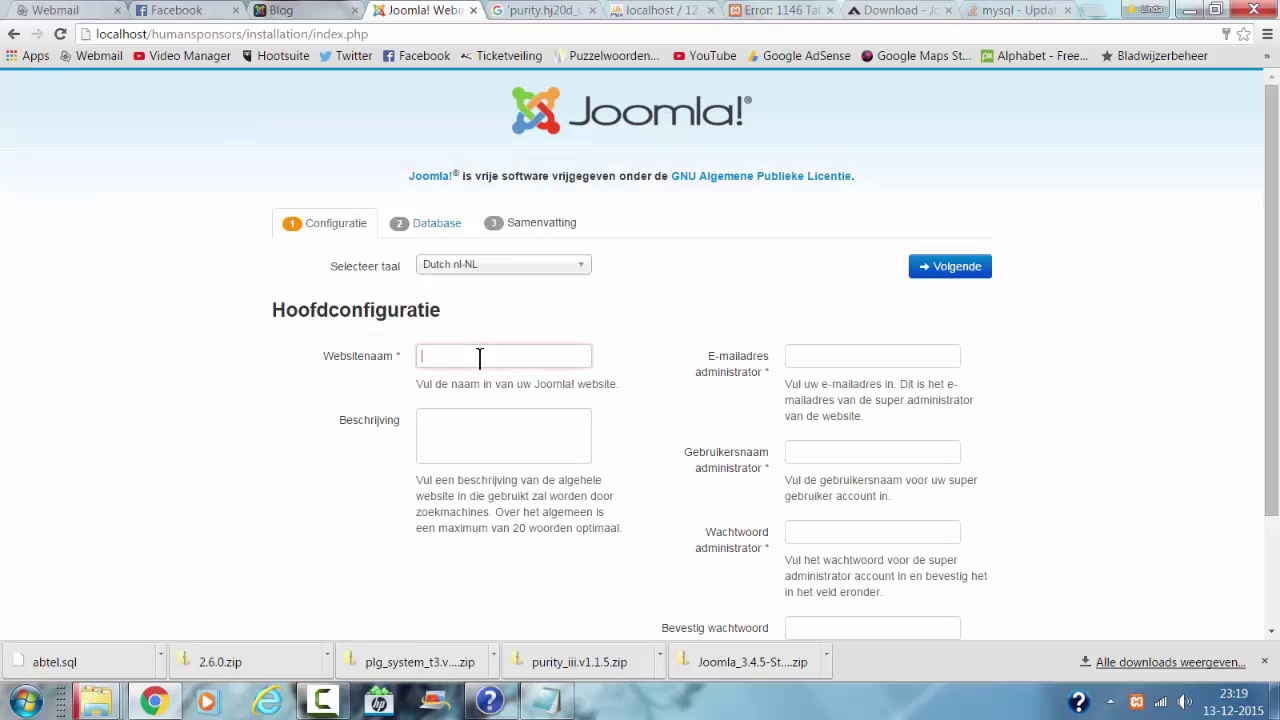
{"action": "type", "text": "Humansponsors"}
{"action": "scroll", "coordinate": [604, 362], "scroll_direction": "down", "scroll_amount": 2}
{"action": "left_click", "coordinate": [861, 216]}
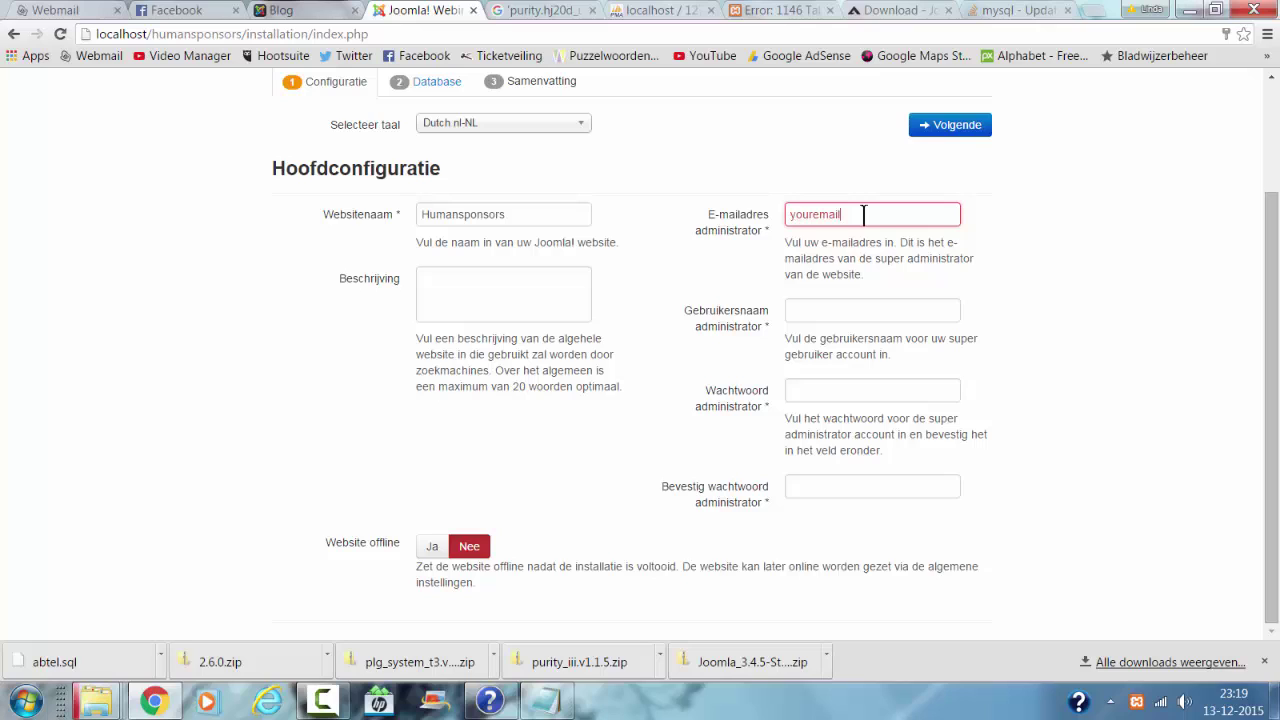
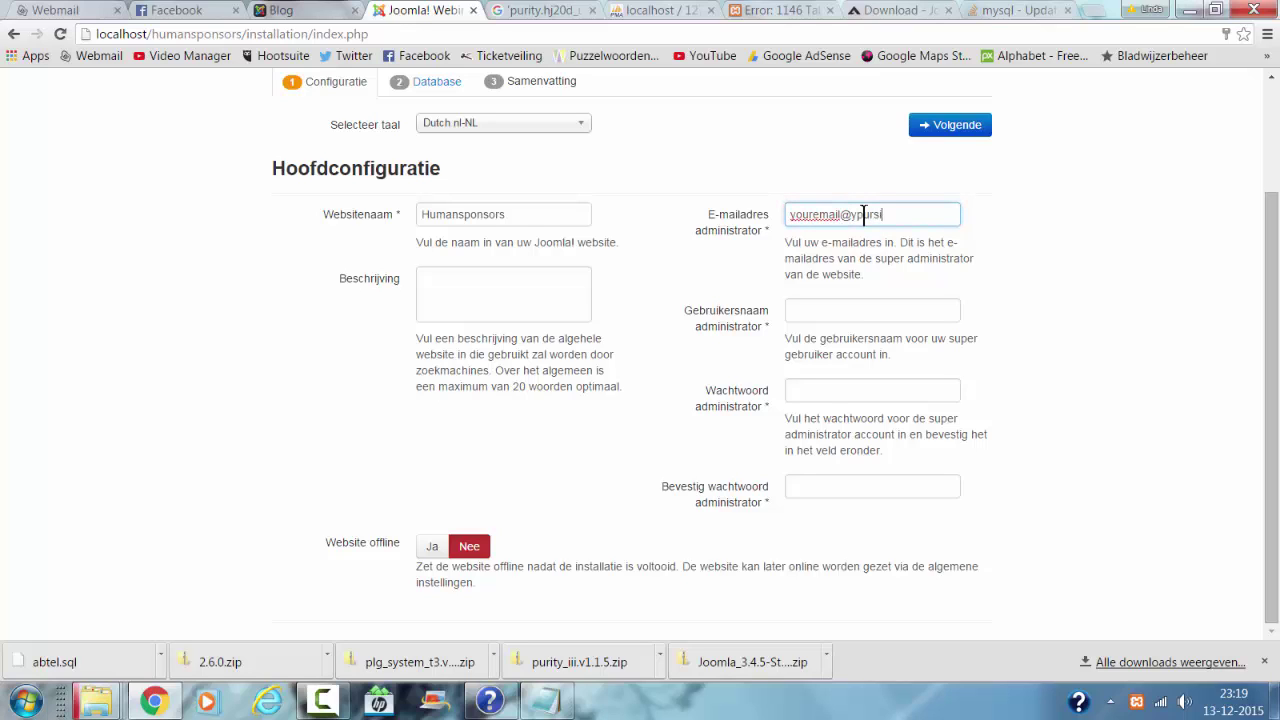
{"action": "key", "text": "Tab"}
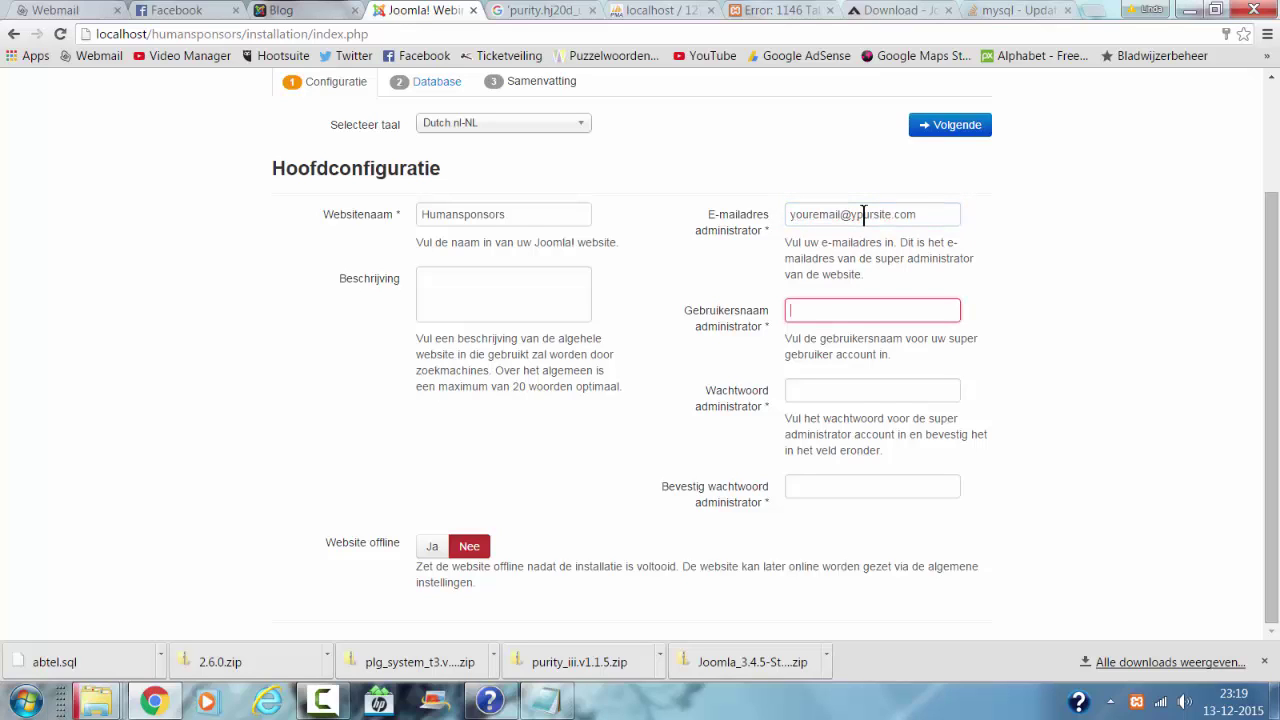
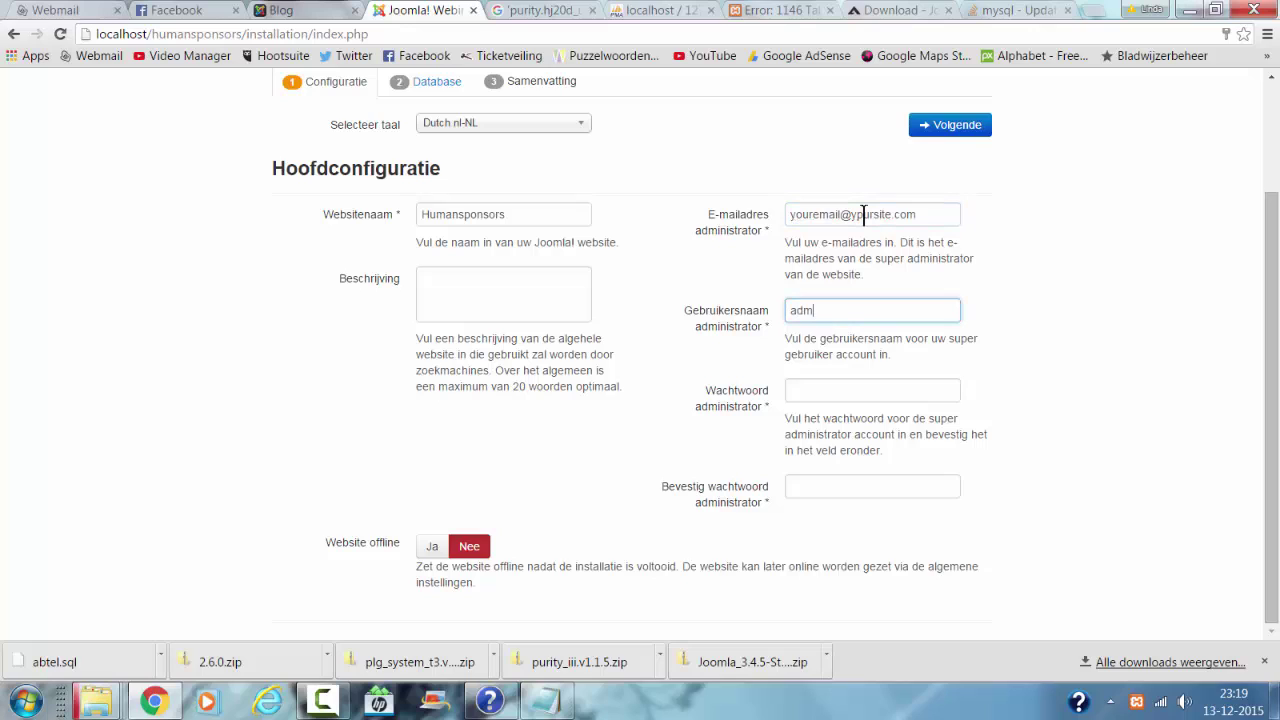
{"action": "key", "text": "Tab"}
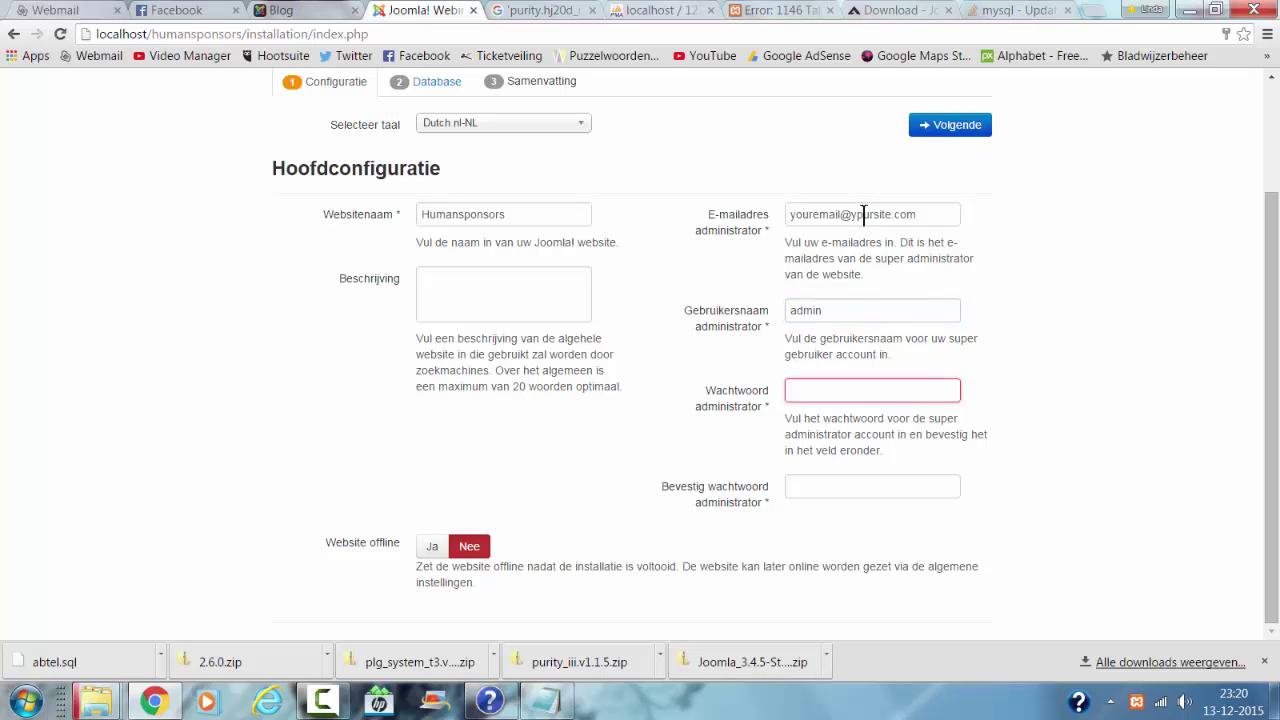
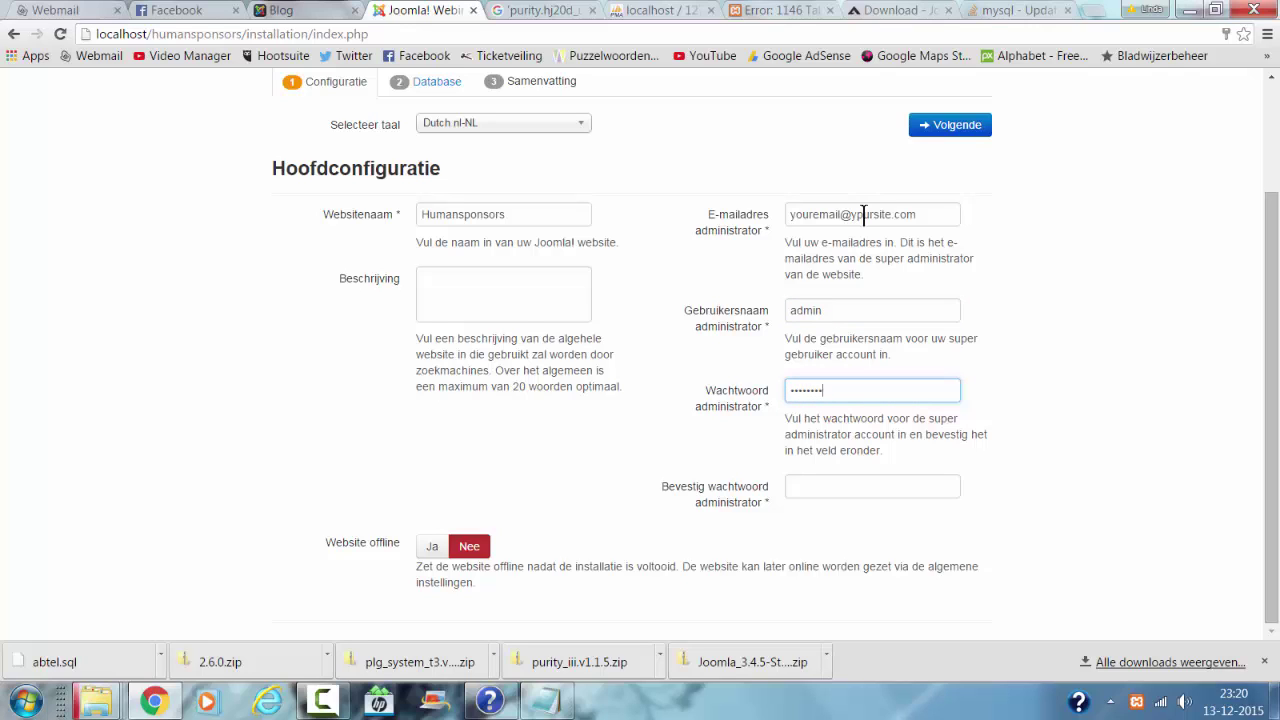
{"action": "key", "text": "Tab"}
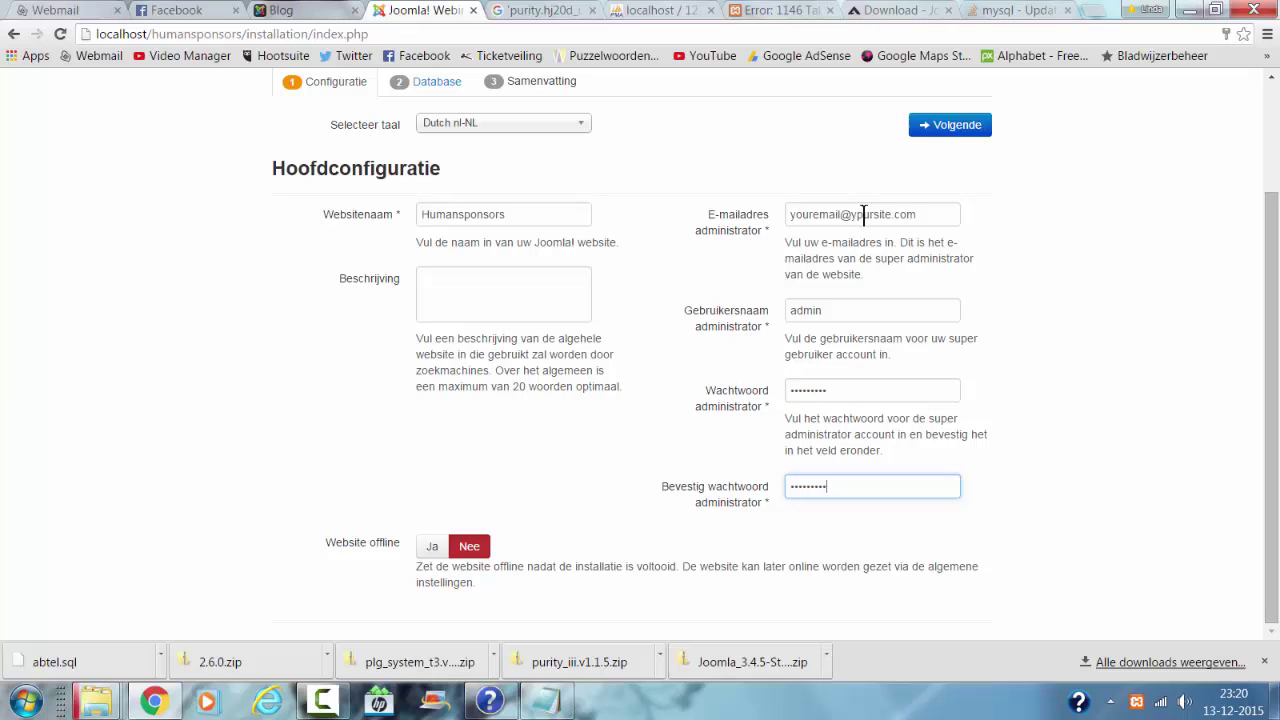
Set database name humansponsors, username root and an empty database password
{"action": "left_click", "coordinate": [962, 126]}
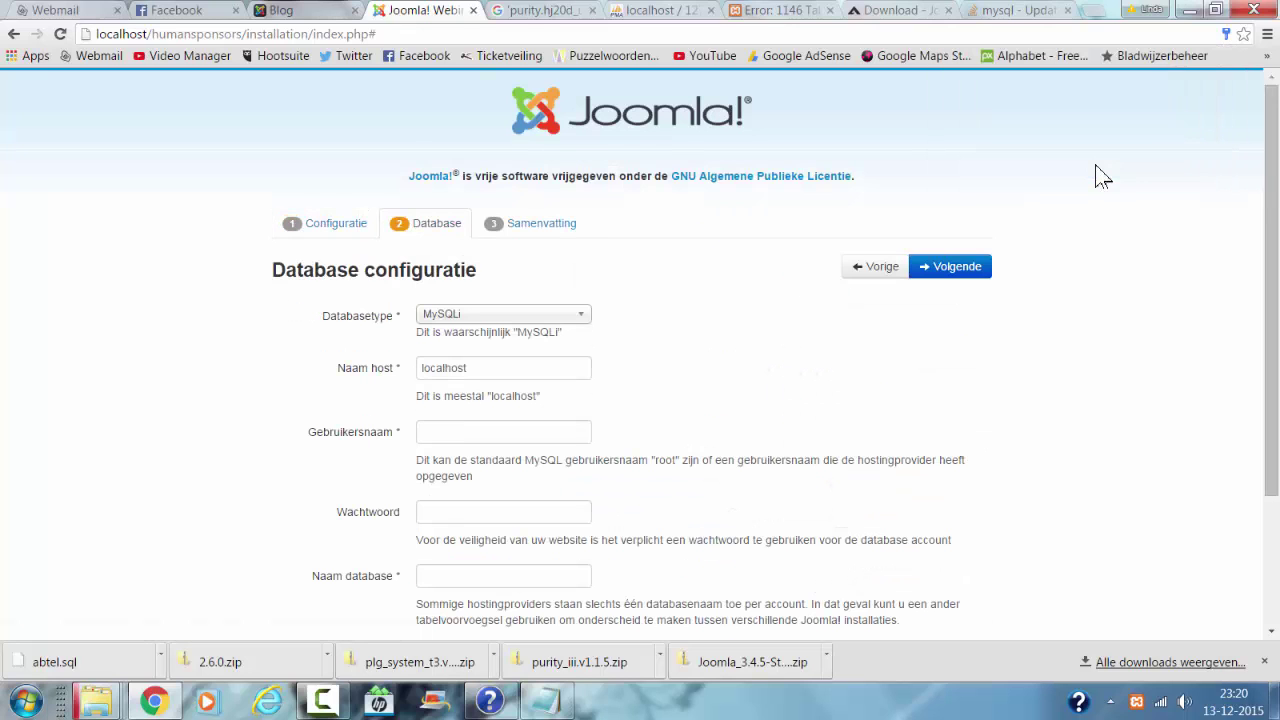
{"action": "scroll", "coordinate": [698, 323], "scroll_direction": "down", "scroll_amount": 1}
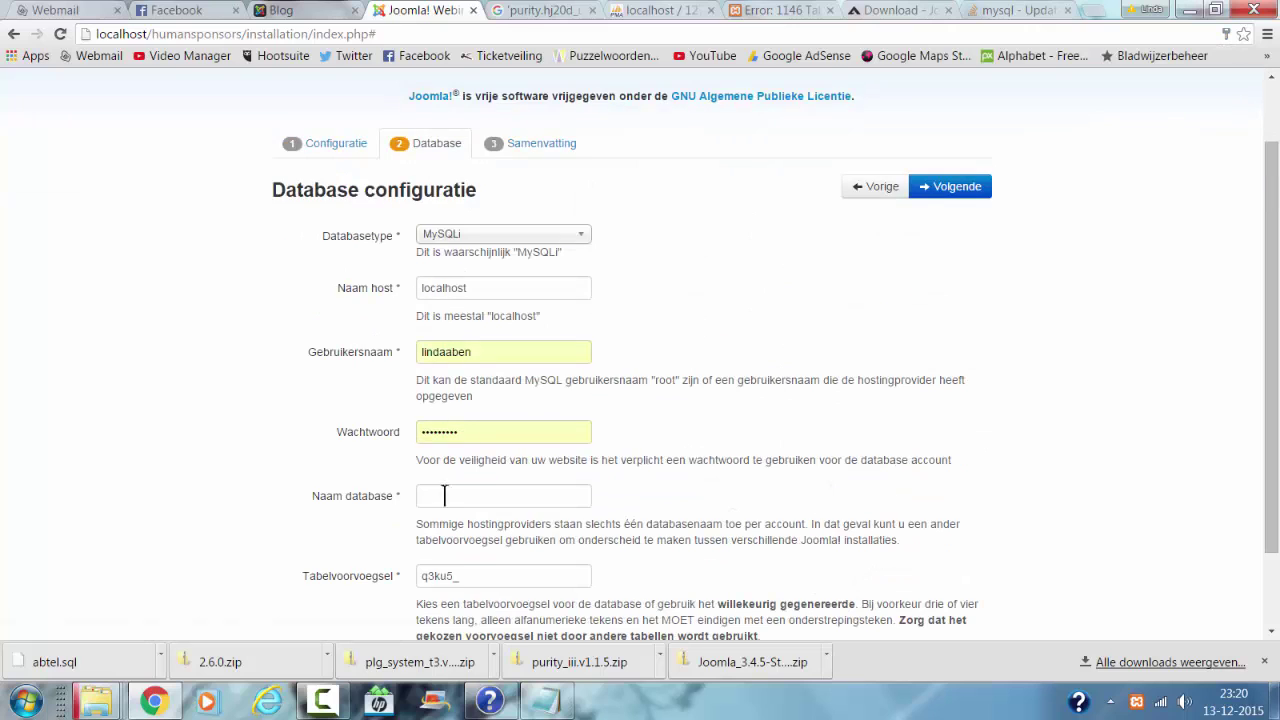
{"action": "left_click", "coordinate": [441, 497]}
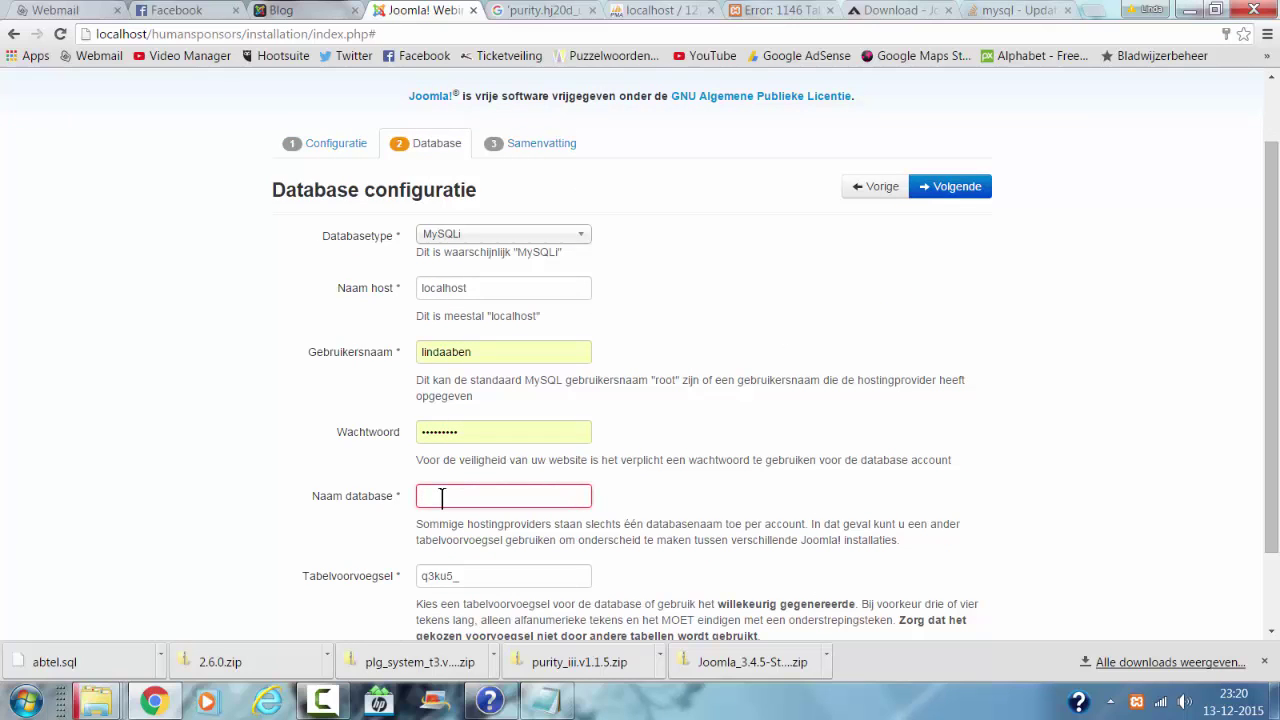
{"action": "type", "text": "humansponsors"}
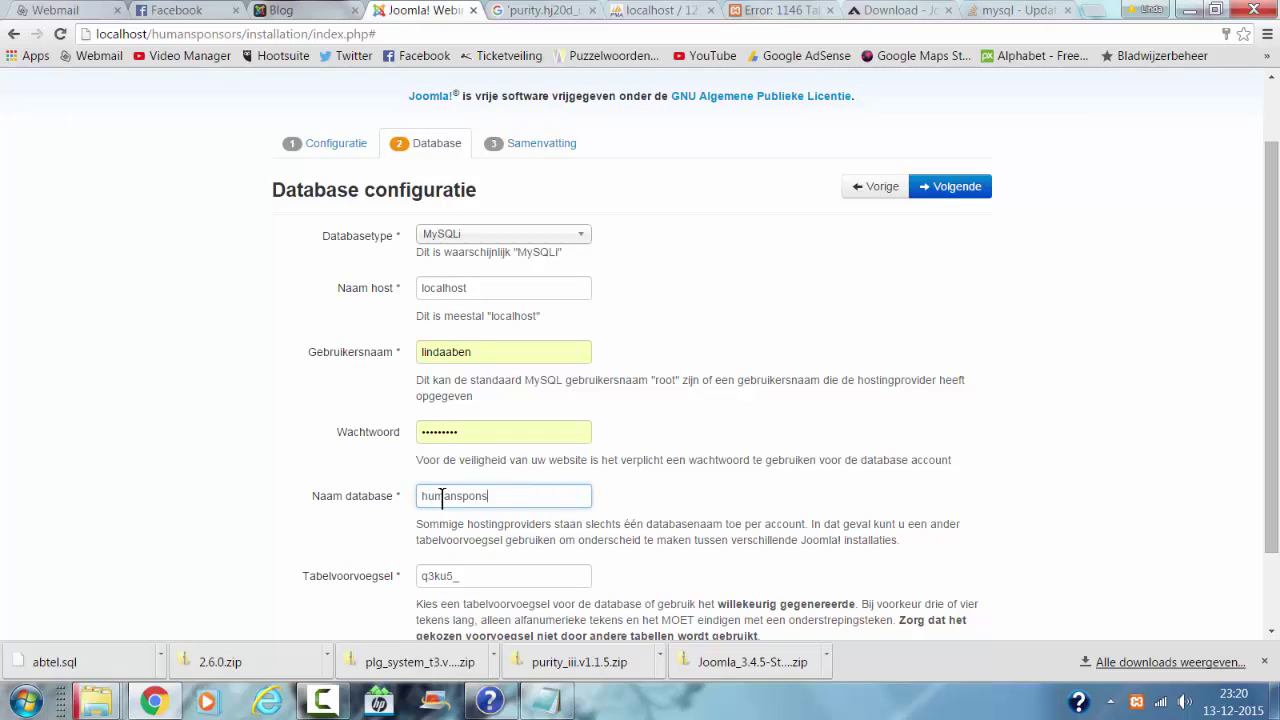
{"action": "double_click", "coordinate": [485, 428]}
{"action": "left_click", "coordinate": [318, 352]}
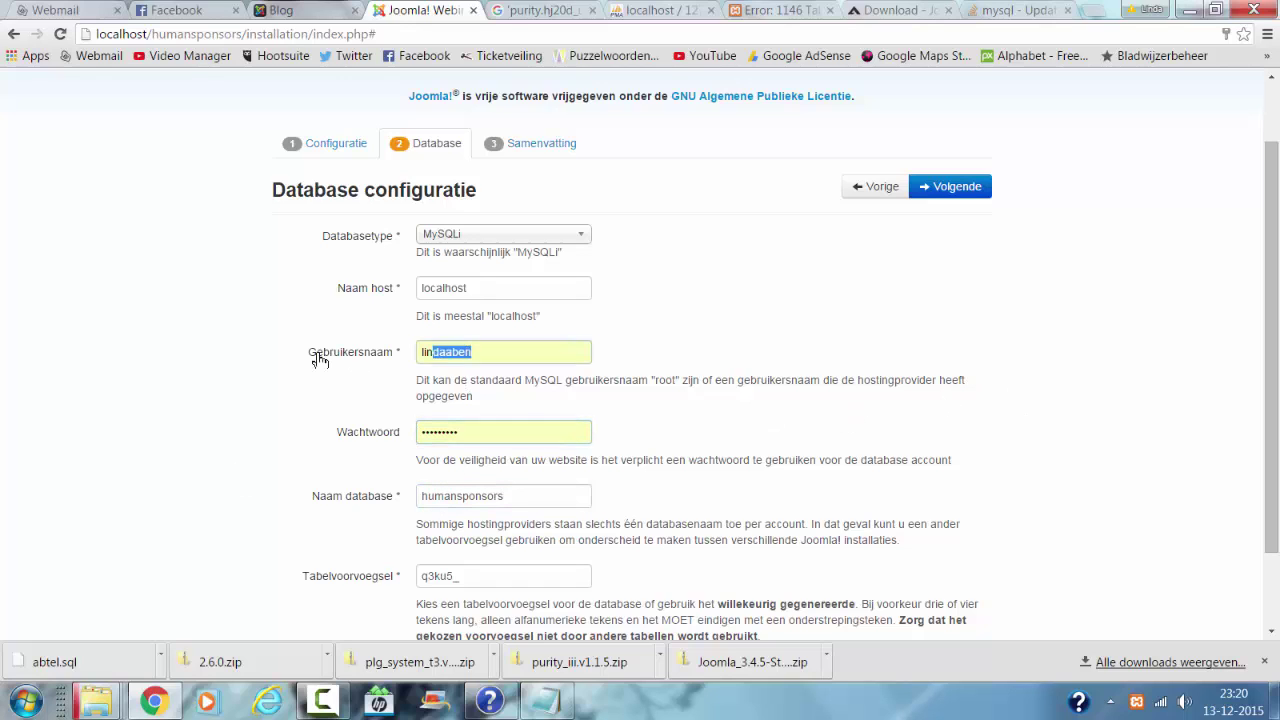
{"action": "key", "text": "BackSpace"}
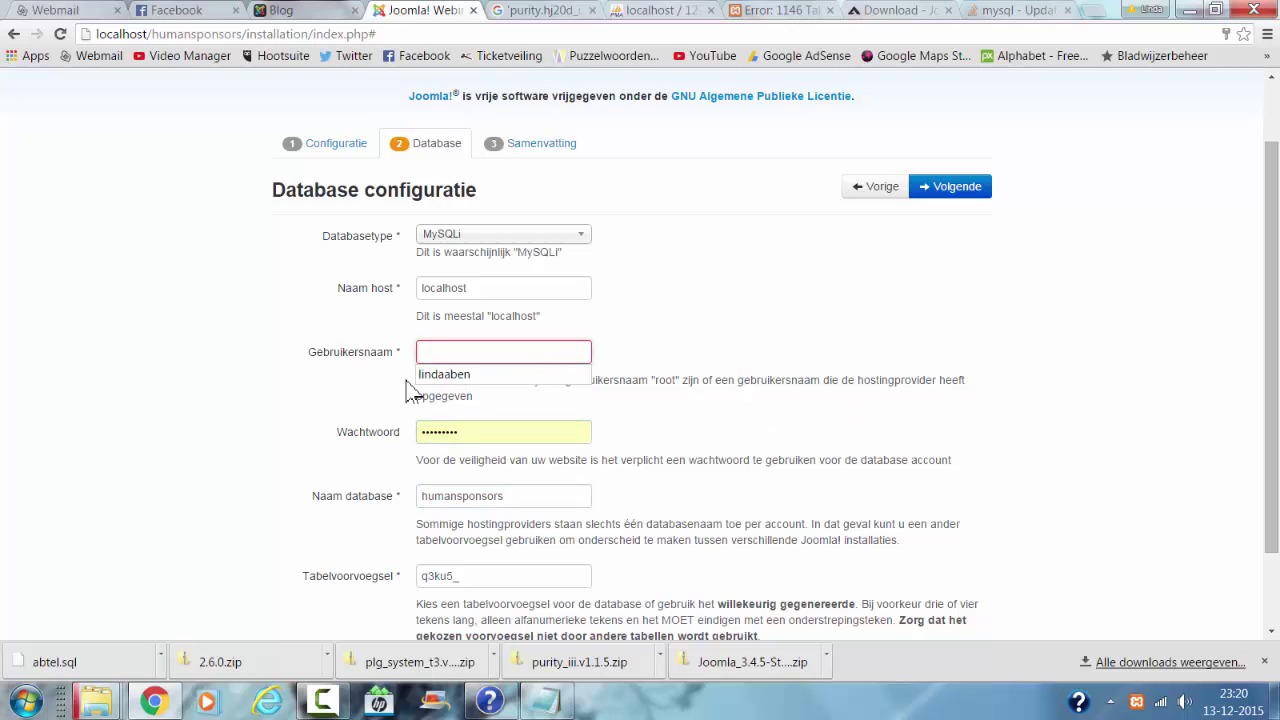
{"action": "type", "text": "root"}
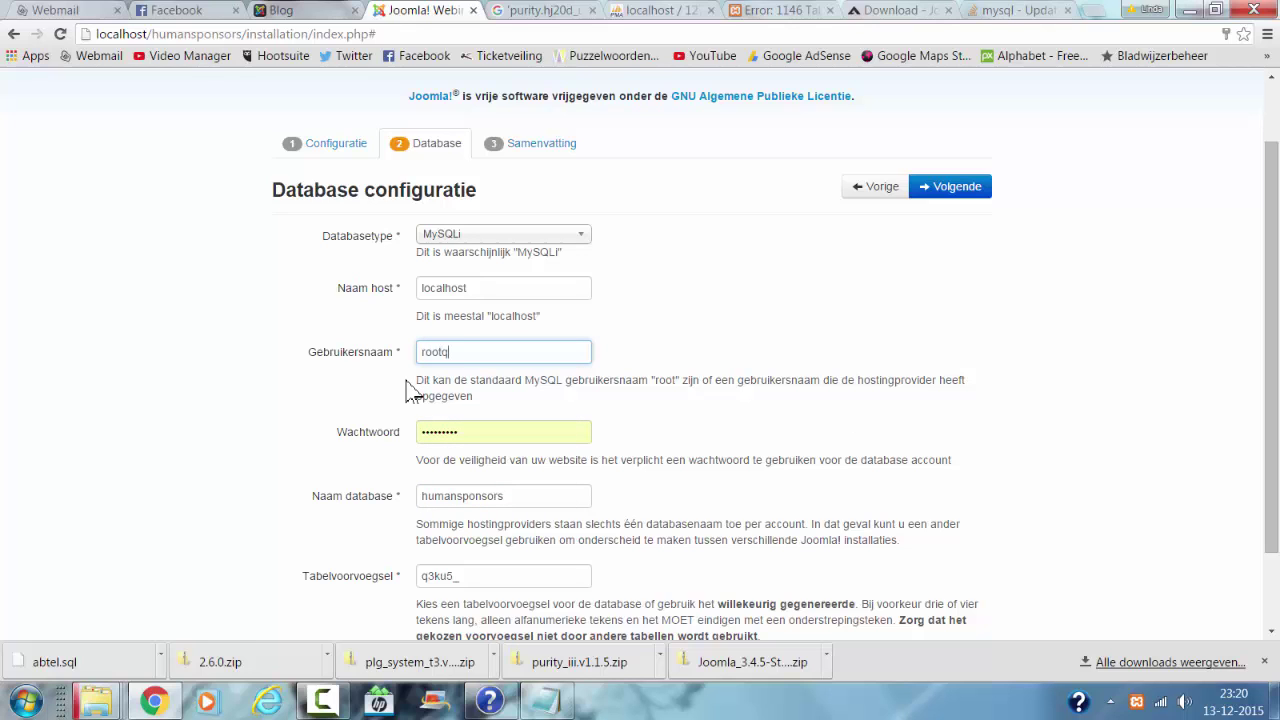
{"action": "key", "text": "Tab"}
{"action": "key", "text": "BackSpace"}
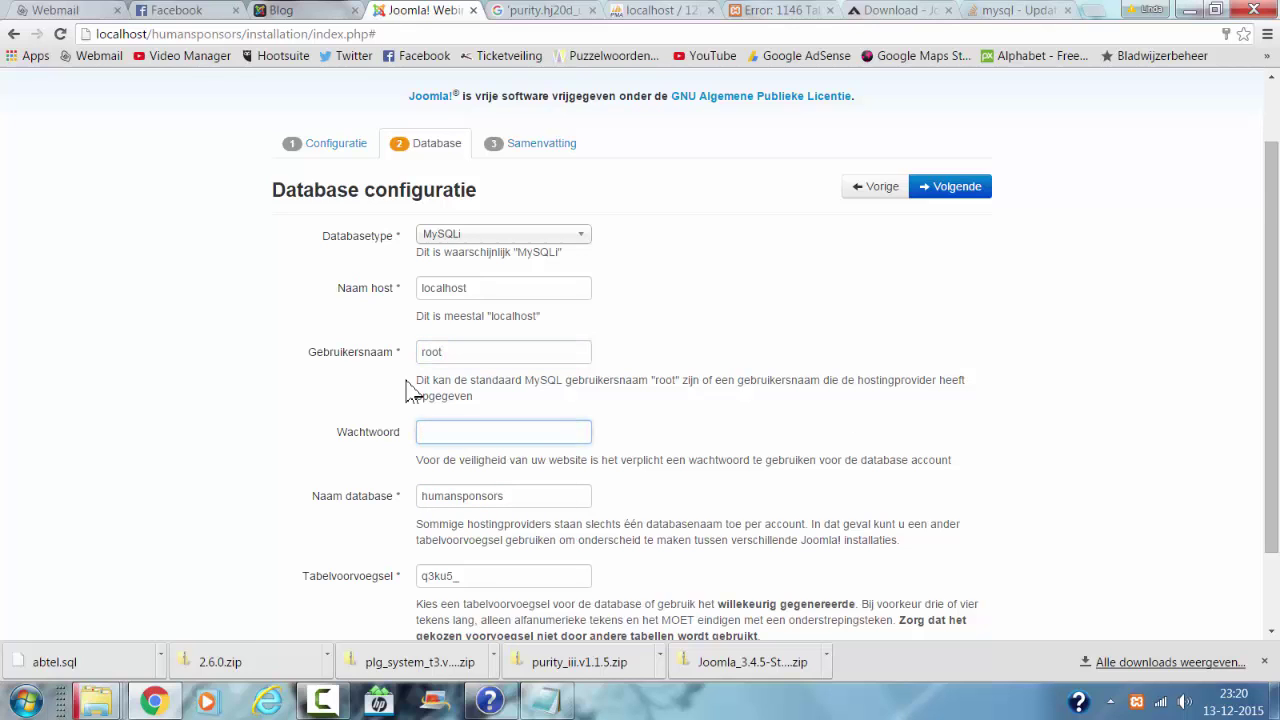
Choose MySQL as the database type and continue to the overview step
{"action": "scroll", "coordinate": [412, 390], "scroll_direction": "down", "scroll_amount": 1}
{"action": "left_click", "coordinate": [507, 137]}
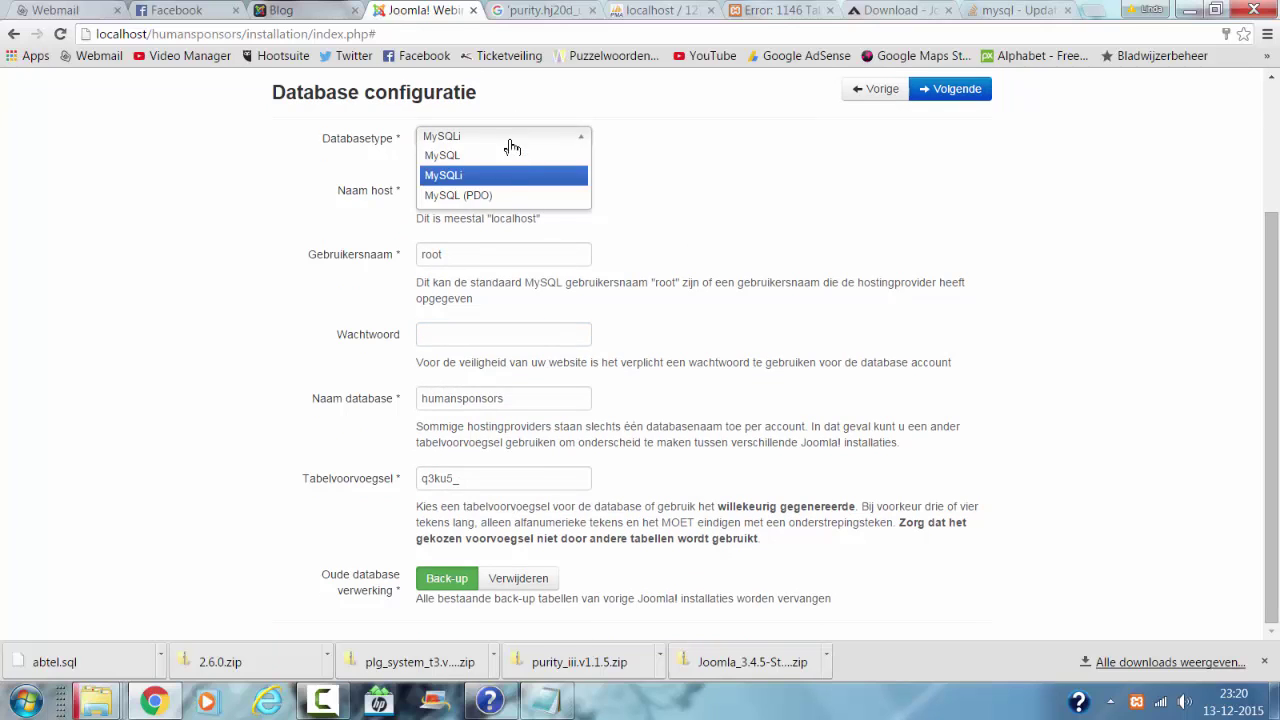
{"action": "left_click", "coordinate": [500, 152]}
{"action": "left_click", "coordinate": [942, 91]}
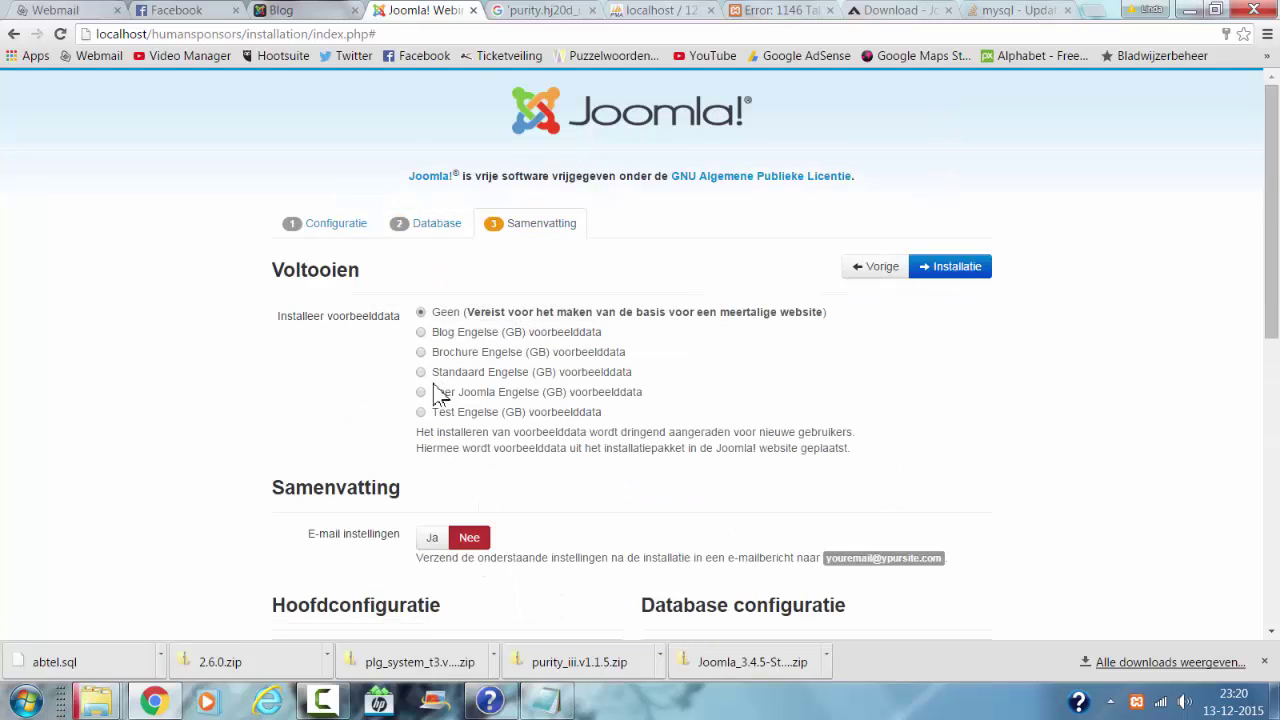
Run the installation with Standaard Engelse voorbeelddata, then delete the installation folder
{"action": "scroll", "coordinate": [790, 560], "scroll_direction": "down", "scroll_amount": 2}
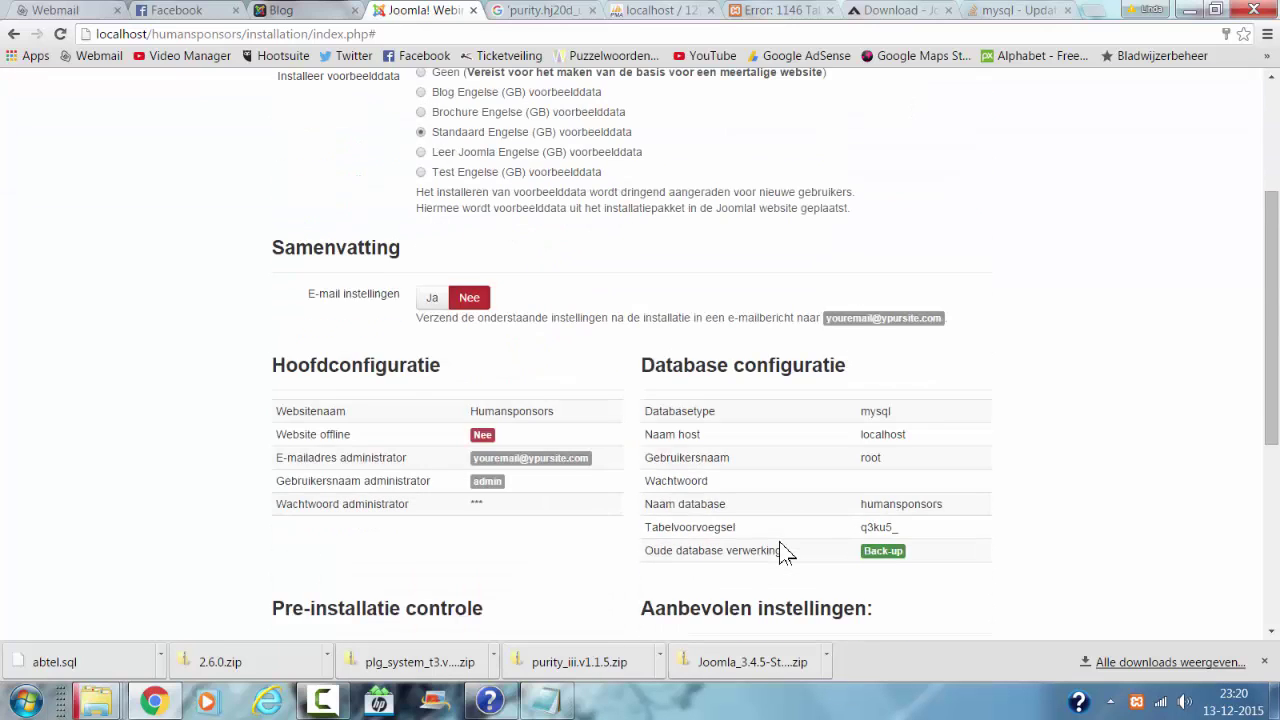
{"action": "scroll", "coordinate": [779, 541], "scroll_direction": "up", "scroll_amount": 2}
{"action": "left_click", "coordinate": [966, 265]}
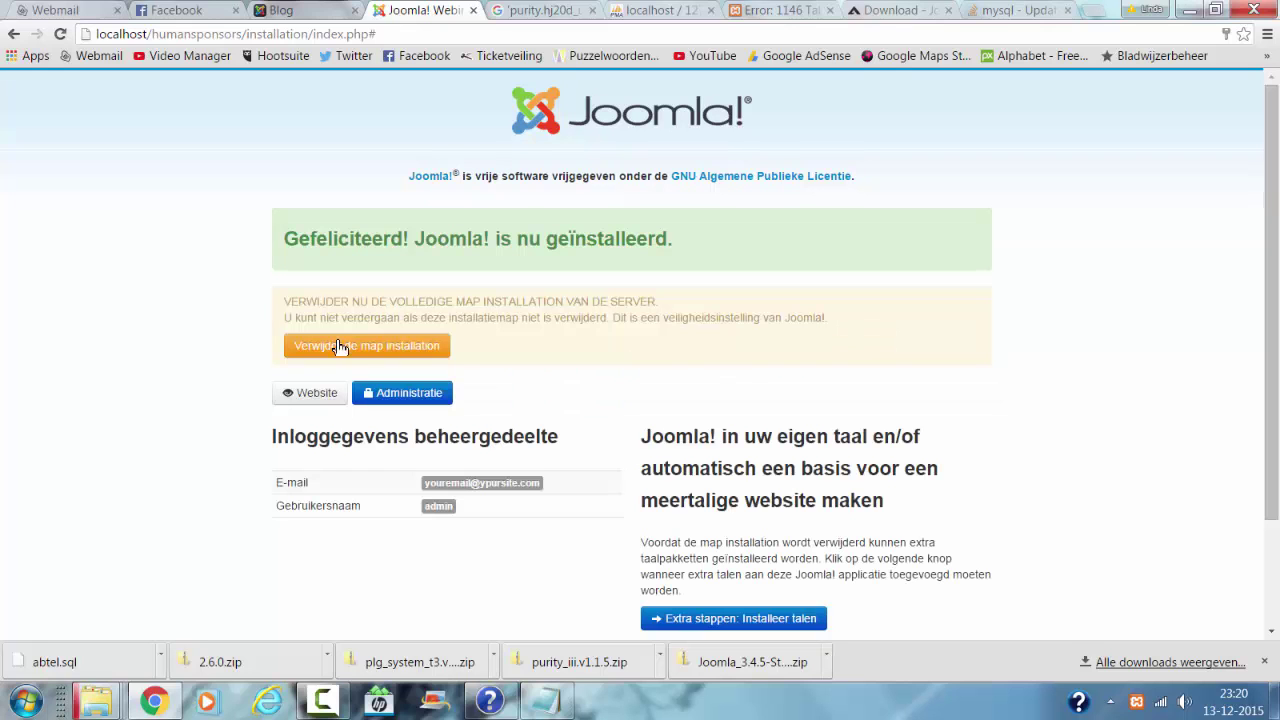
{"action": "left_click", "coordinate": [380, 348]}
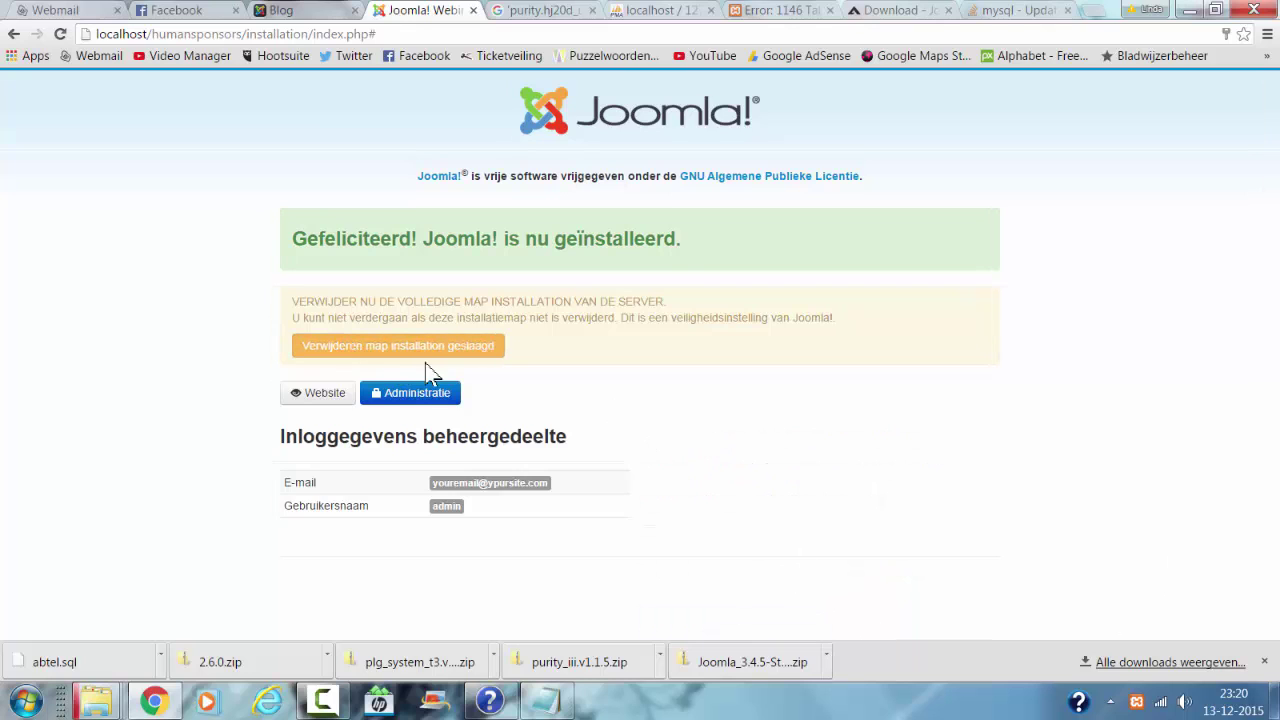
Log in to the Joomla administrator and go to Extensions > Manage > Install
{"action": "left_click", "coordinate": [390, 396]}
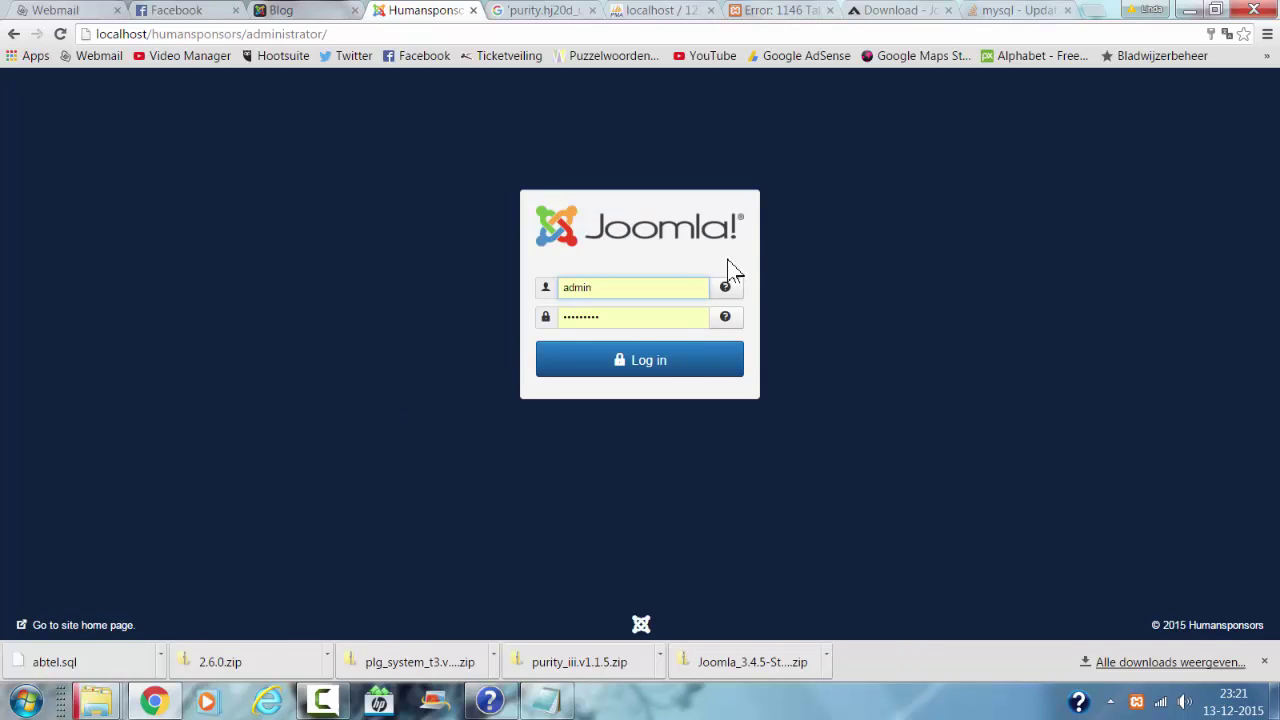
{"action": "left_click", "coordinate": [677, 370]}
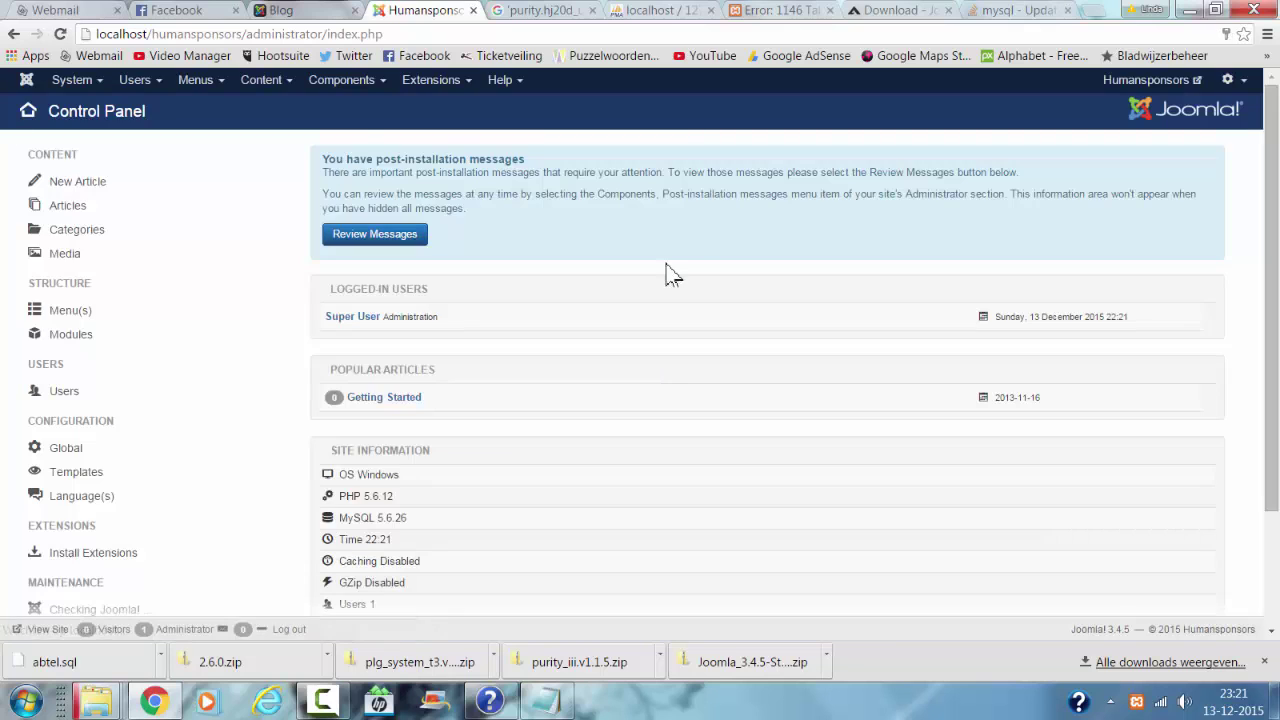
{"action": "left_click", "coordinate": [430, 80]}
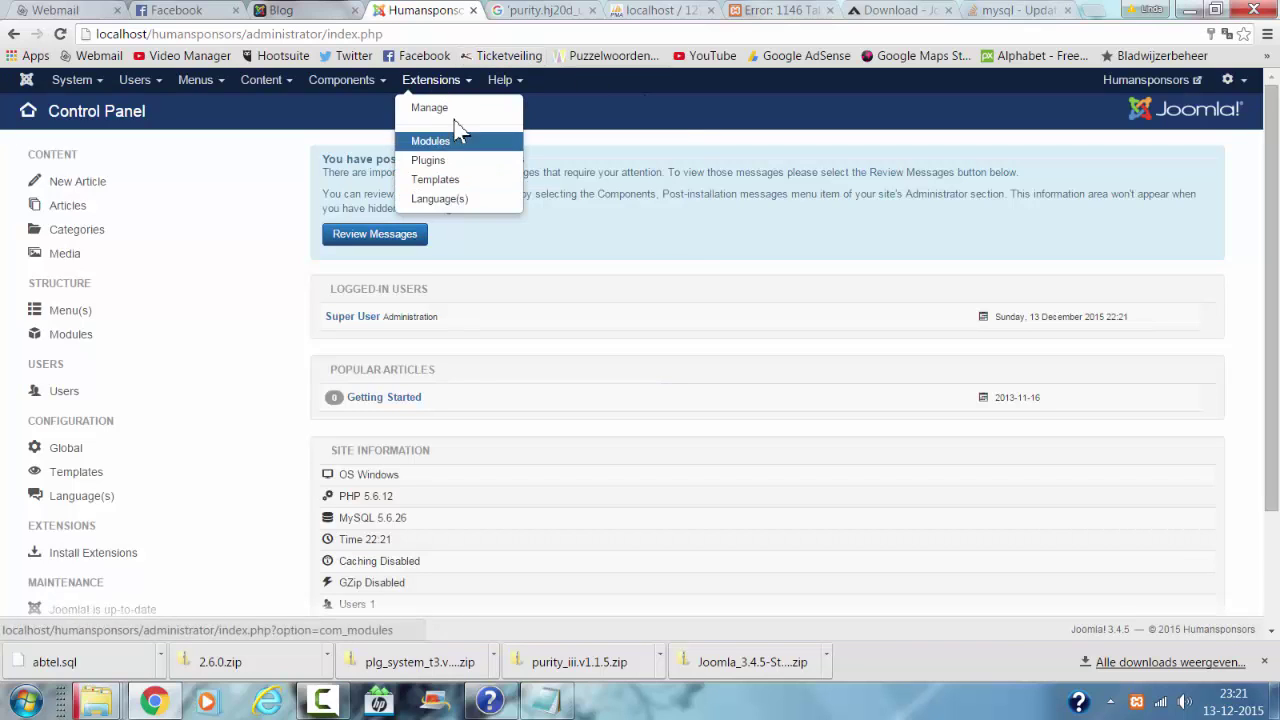
{"action": "left_click", "coordinate": [451, 107]}
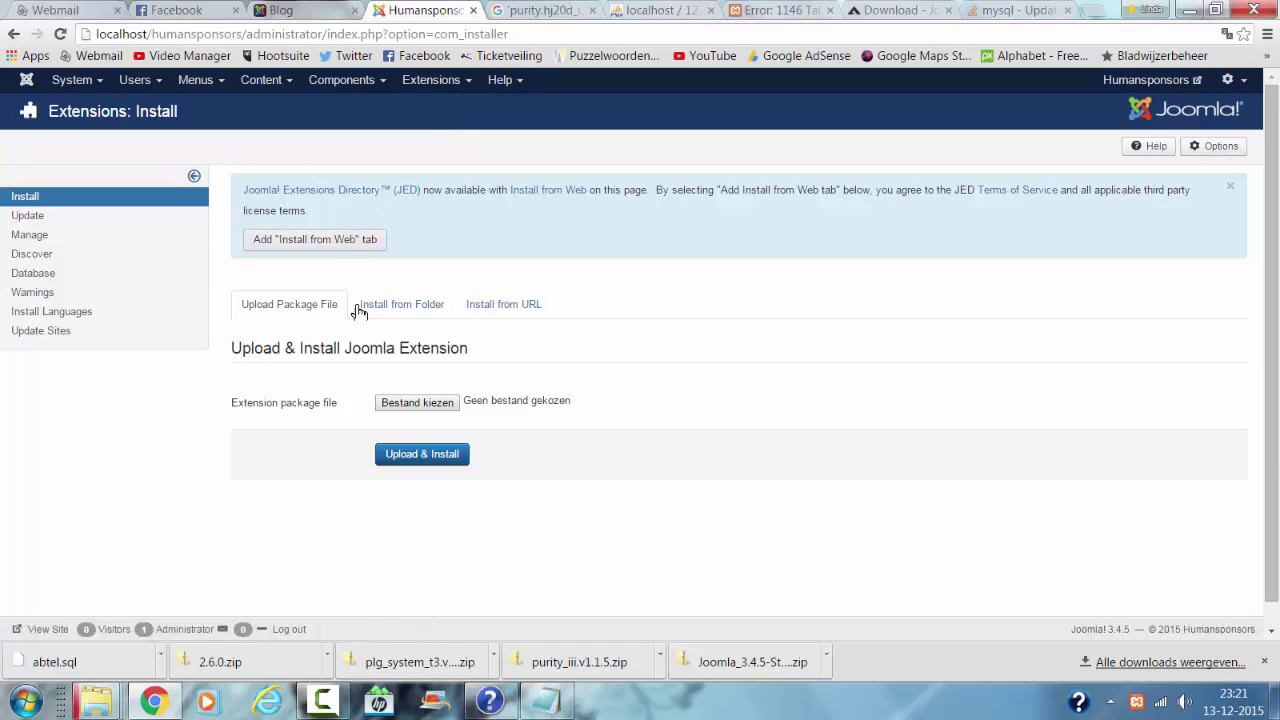
Upload the plg_system_t3.v2.5.1 package, which fails on the PHP upload size limit
{"action": "left_click", "coordinate": [428, 394]}
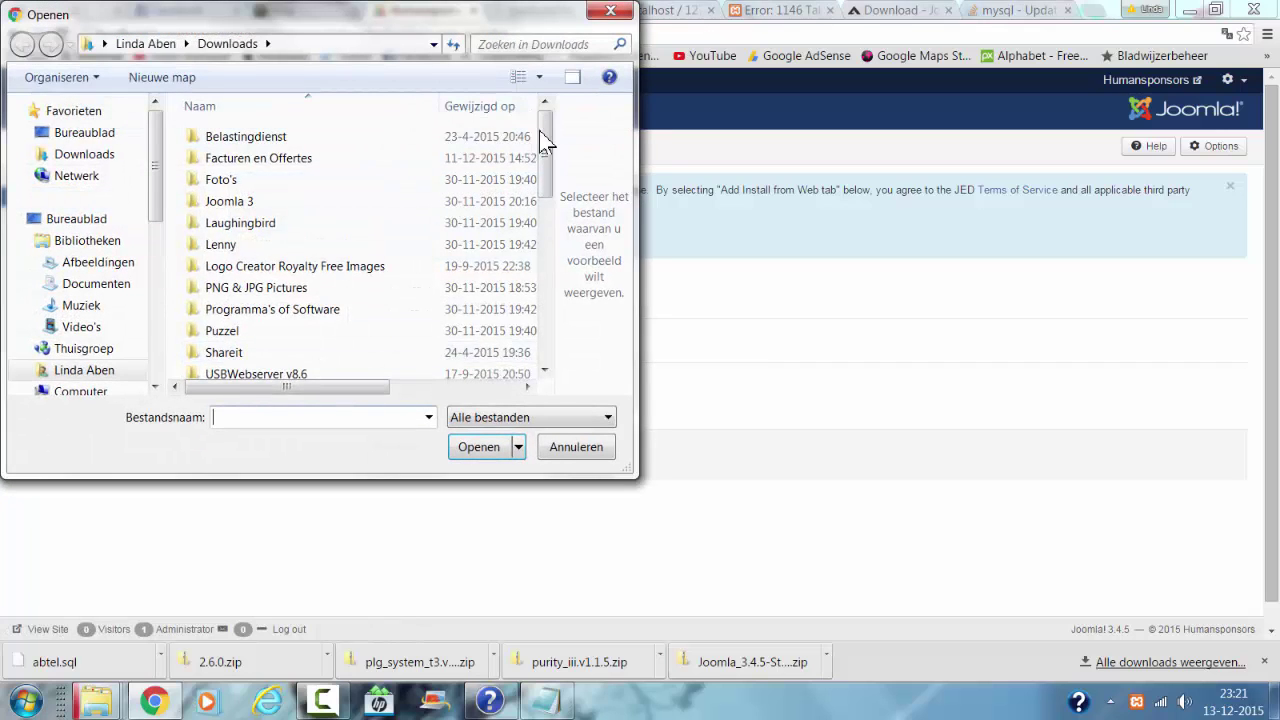
{"action": "left_click_drag", "start_coordinate": [543, 129], "coordinate": [560, 261]}
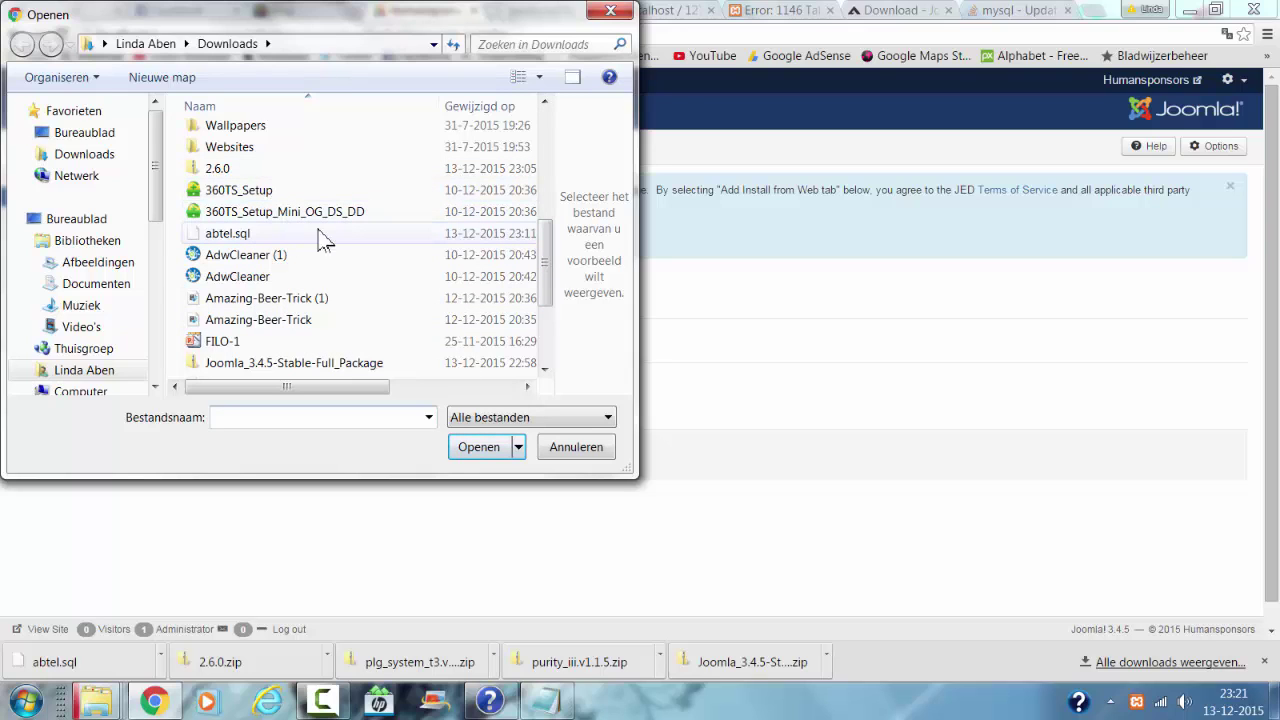
{"action": "left_click_drag", "start_coordinate": [548, 243], "coordinate": [558, 300]}
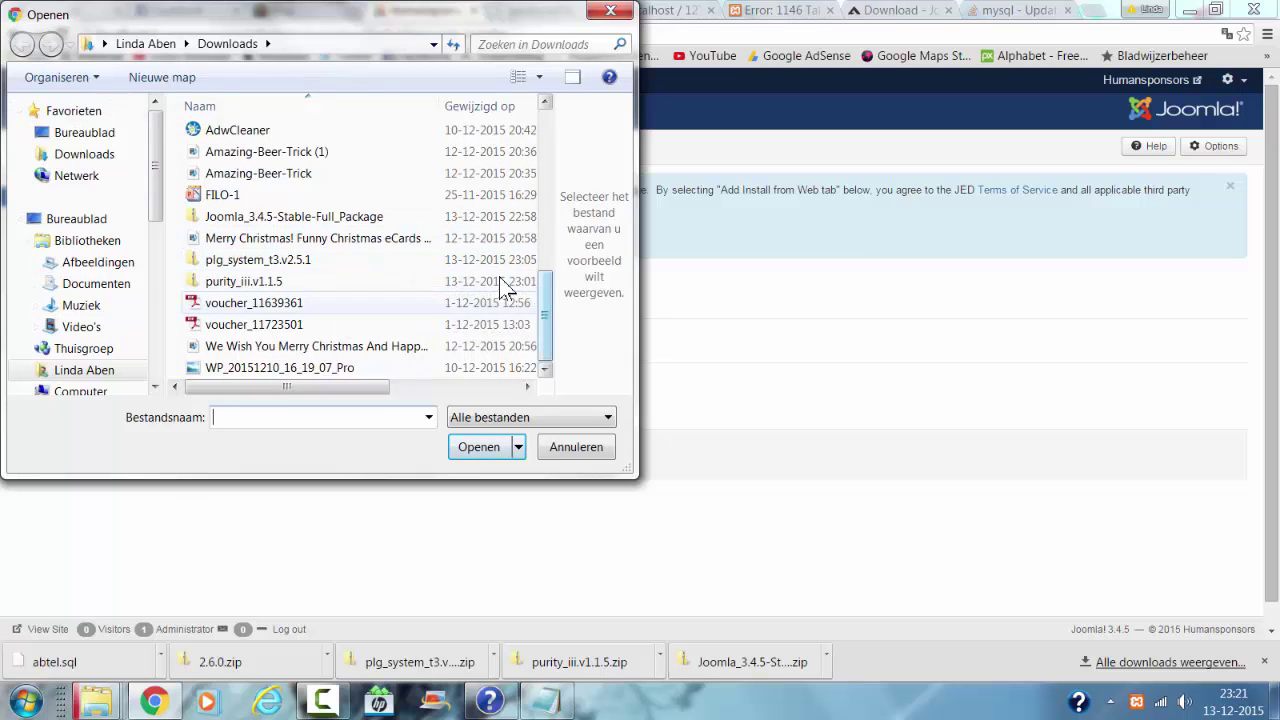
{"action": "left_click", "coordinate": [434, 261]}
{"action": "left_click", "coordinate": [479, 449]}
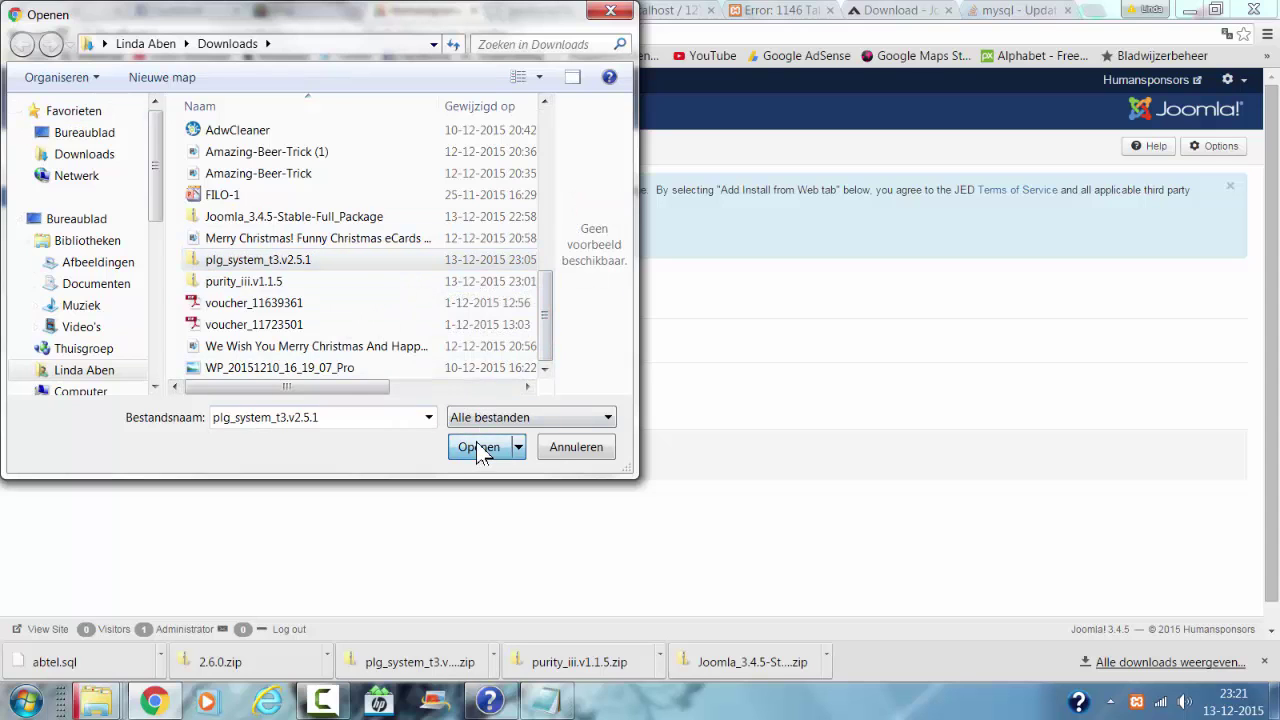
{"action": "left_click", "coordinate": [422, 456]}
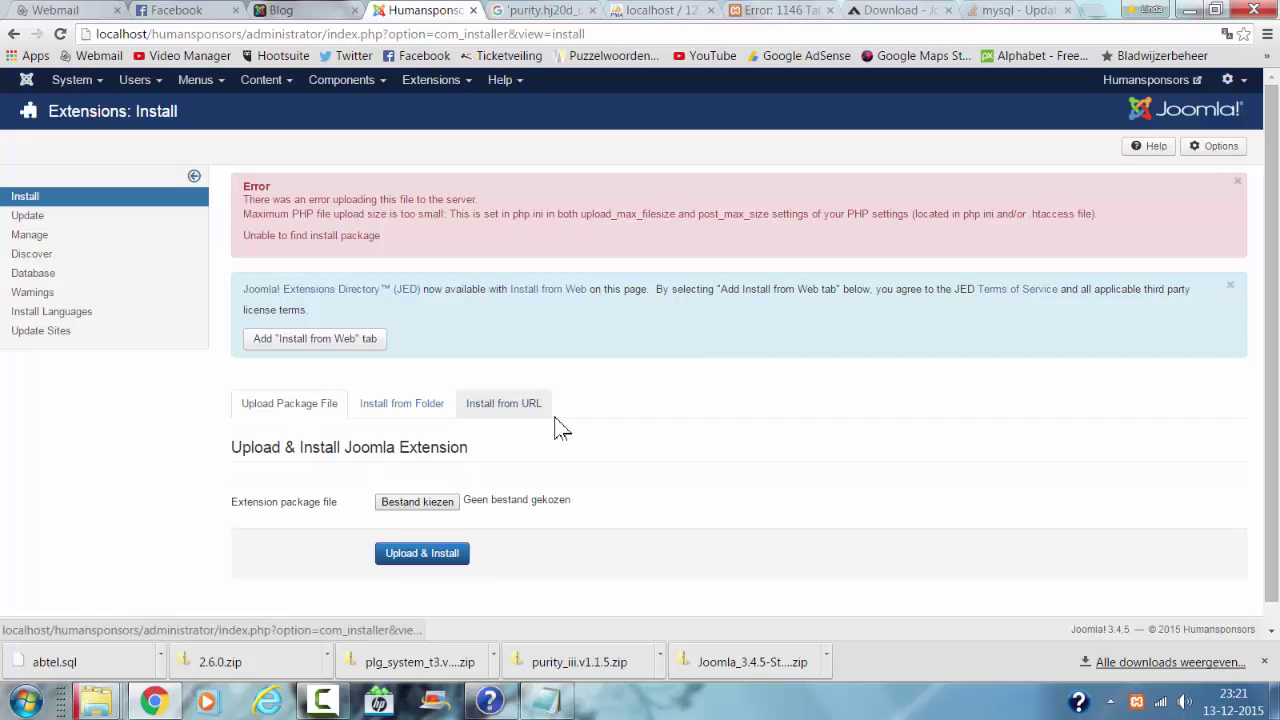
Upload and install the purity_iii.v1.1.5 template package from Downloads
{"action": "left_click", "coordinate": [431, 500]}
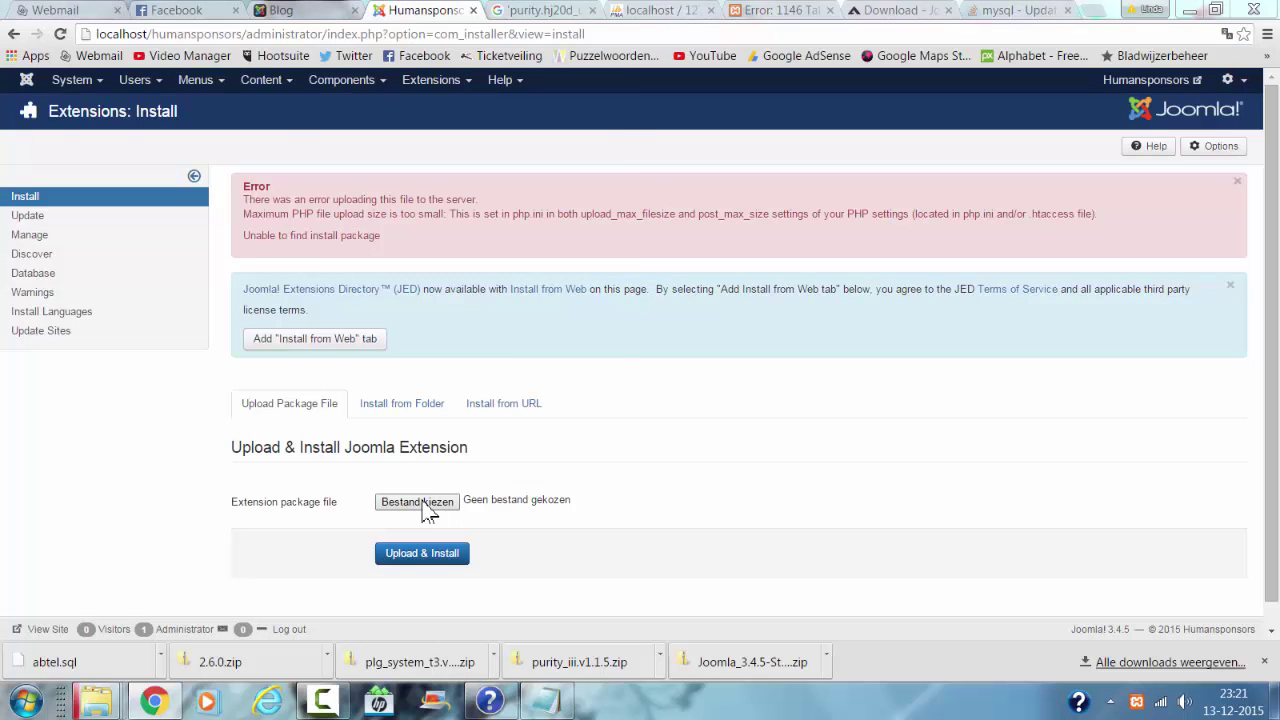
{"action": "left_click_drag", "start_coordinate": [543, 110], "coordinate": [548, 210]}
{"action": "scroll", "coordinate": [548, 215], "scroll_direction": "down", "scroll_amount": 1}
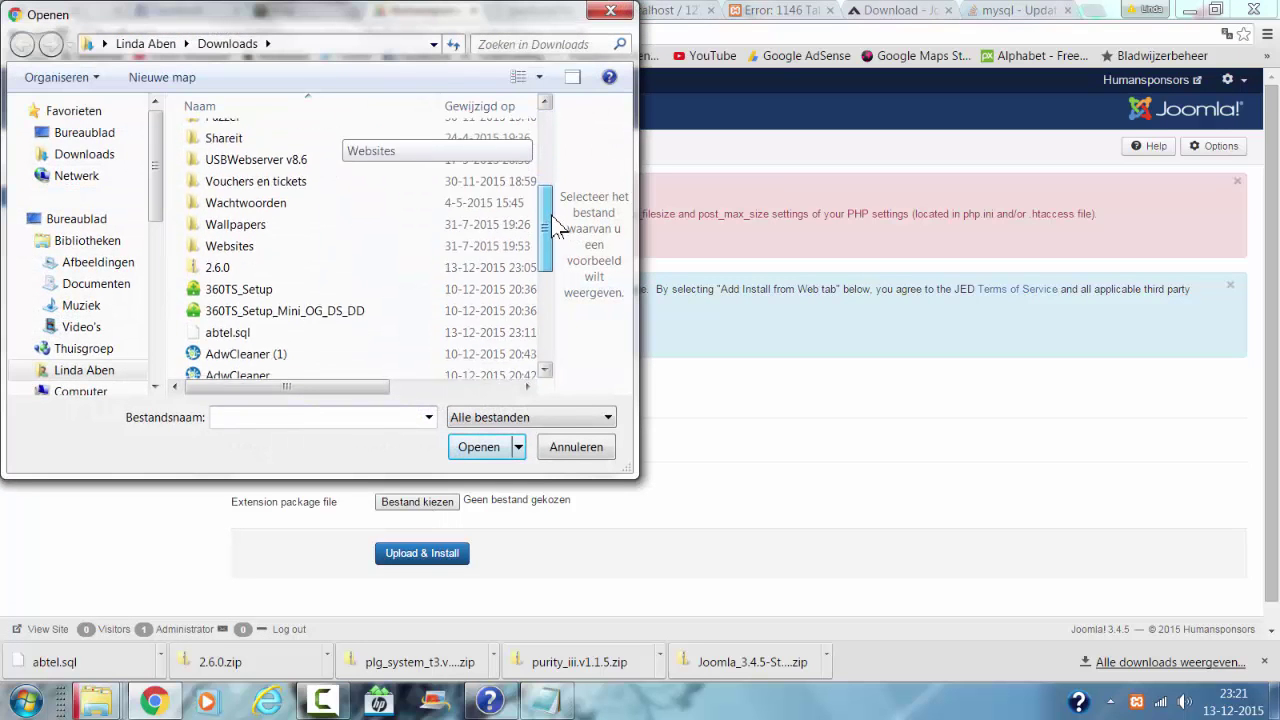
{"action": "scroll", "coordinate": [548, 220], "scroll_direction": "up", "scroll_amount": 3}
{"action": "scroll", "coordinate": [549, 260], "scroll_direction": "down", "scroll_amount": 6}
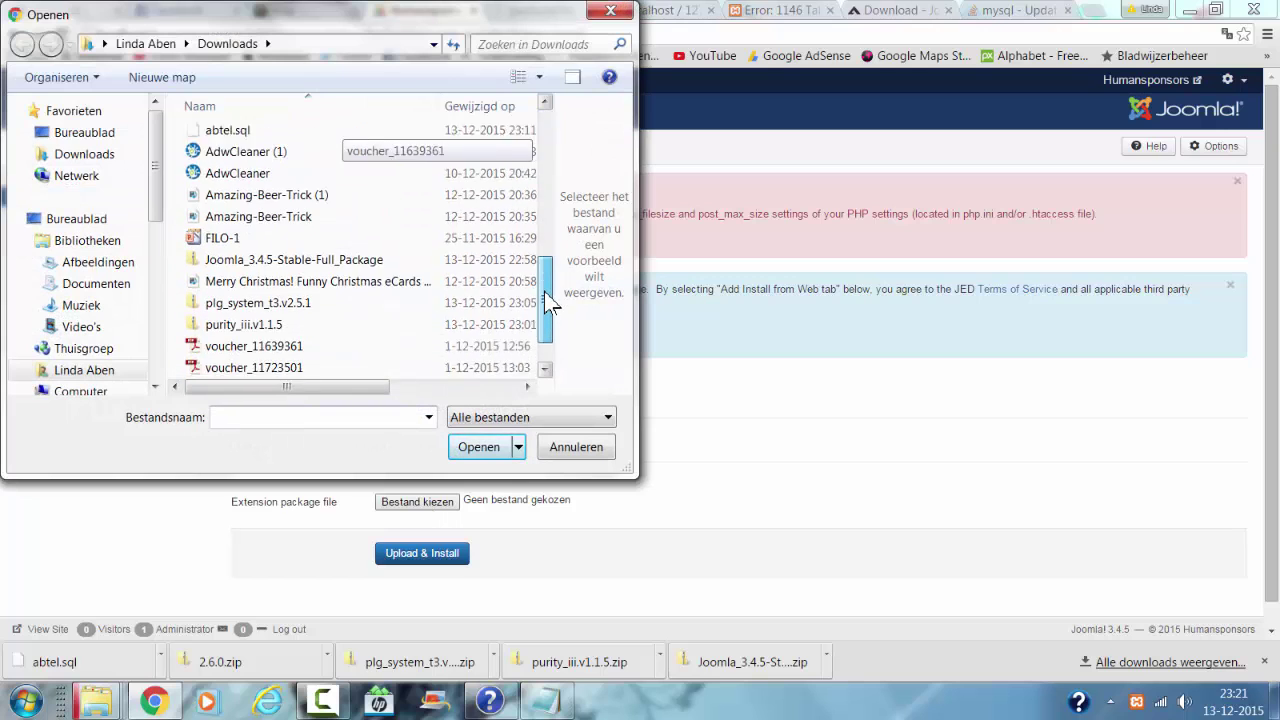
{"action": "scroll", "coordinate": [550, 310], "scroll_direction": "down", "scroll_amount": 1}
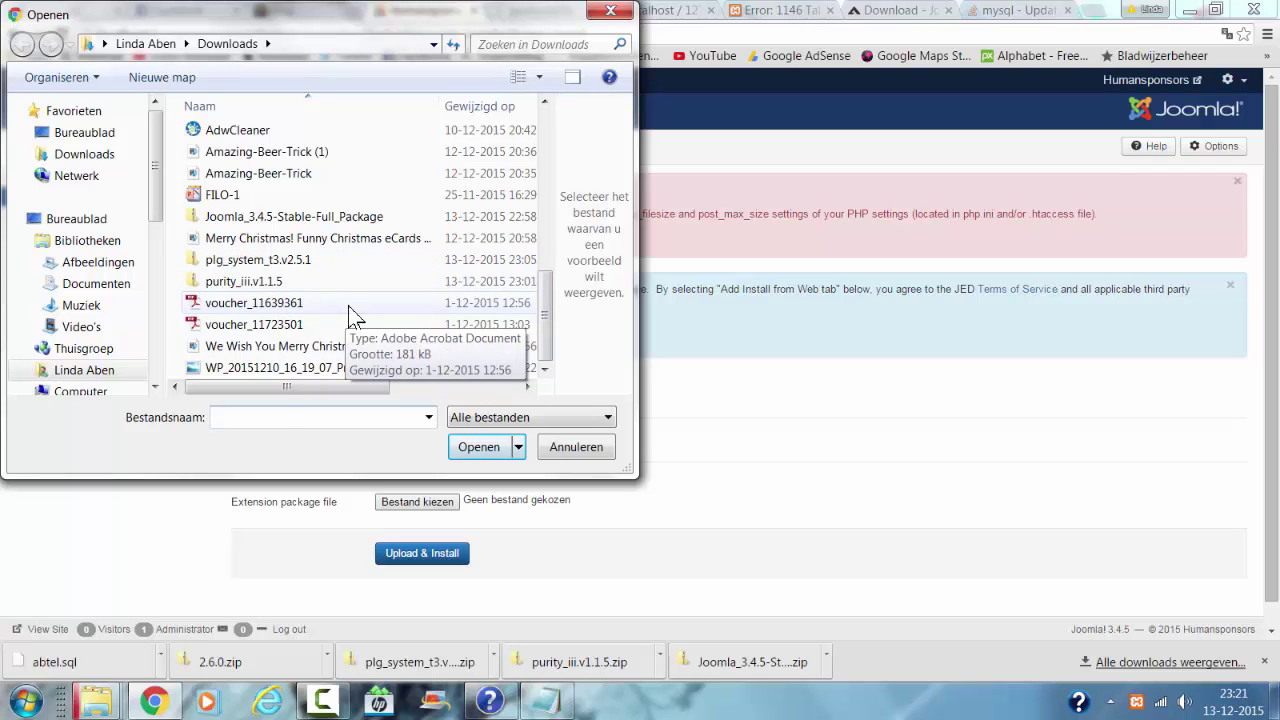
{"action": "left_click", "coordinate": [322, 282]}
{"action": "left_click", "coordinate": [474, 450]}
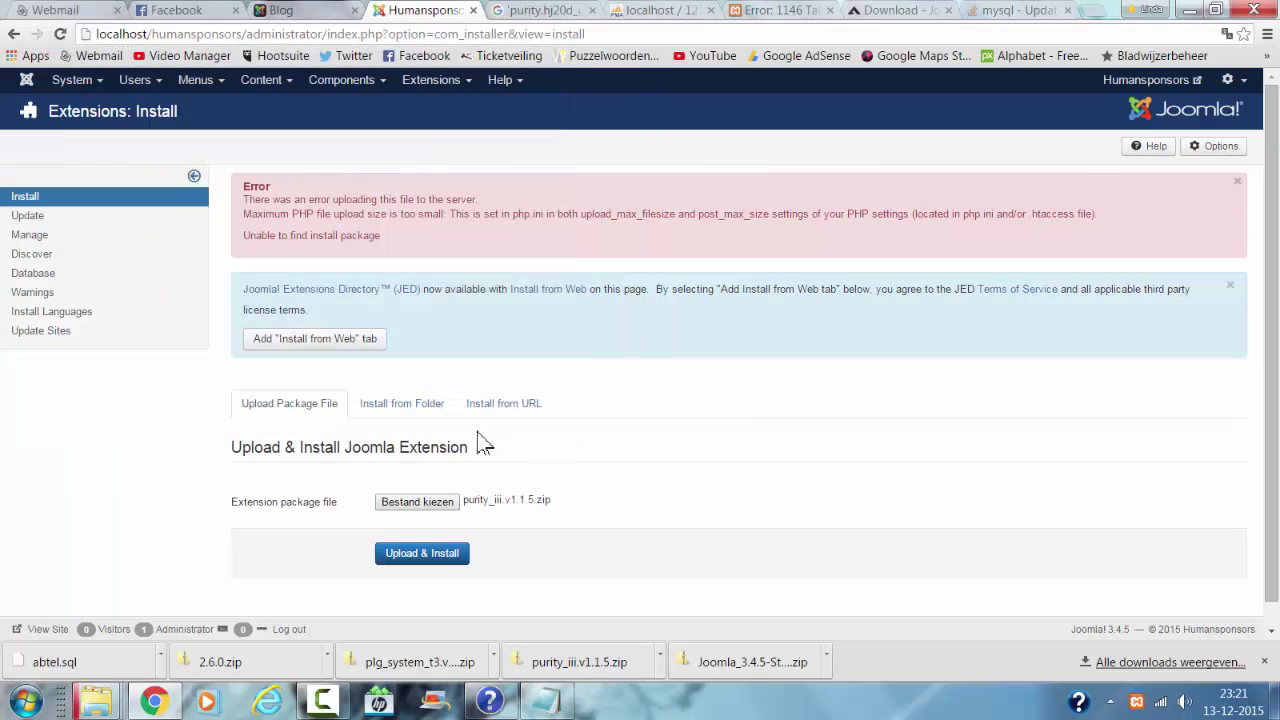
{"action": "left_click", "coordinate": [438, 553]}
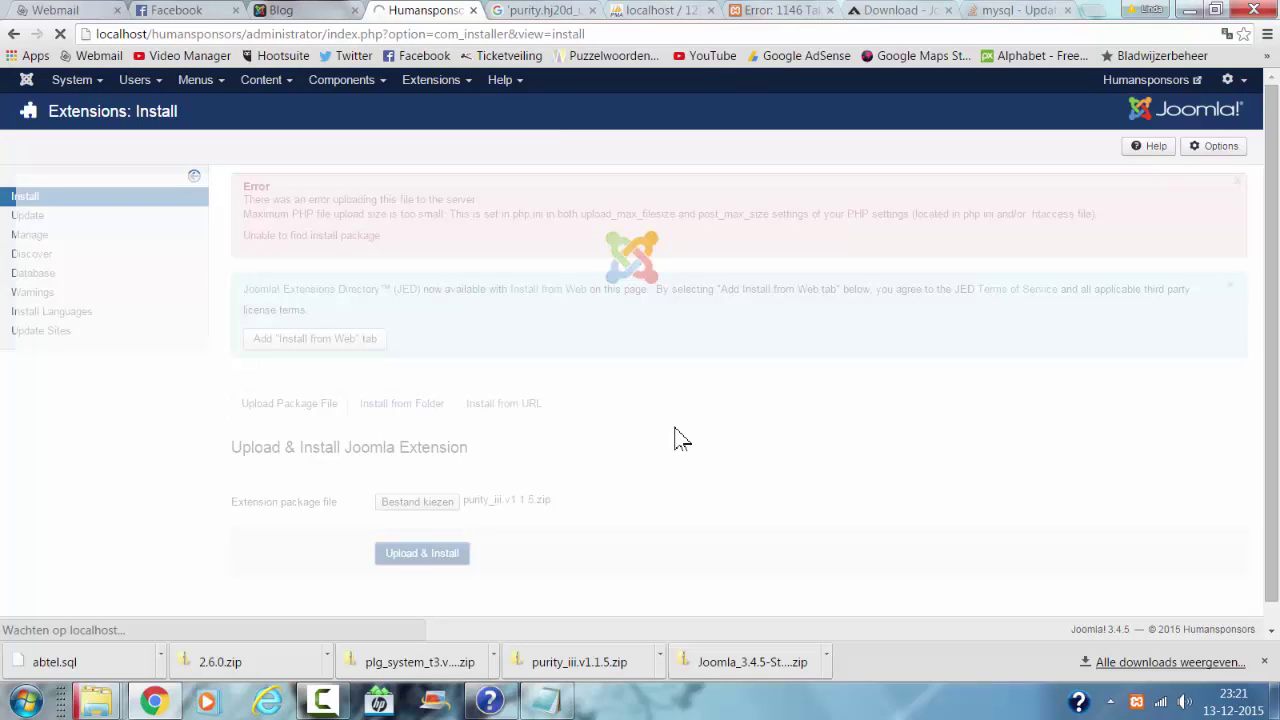
{"action": "right_click", "coordinate": [671, 421]}
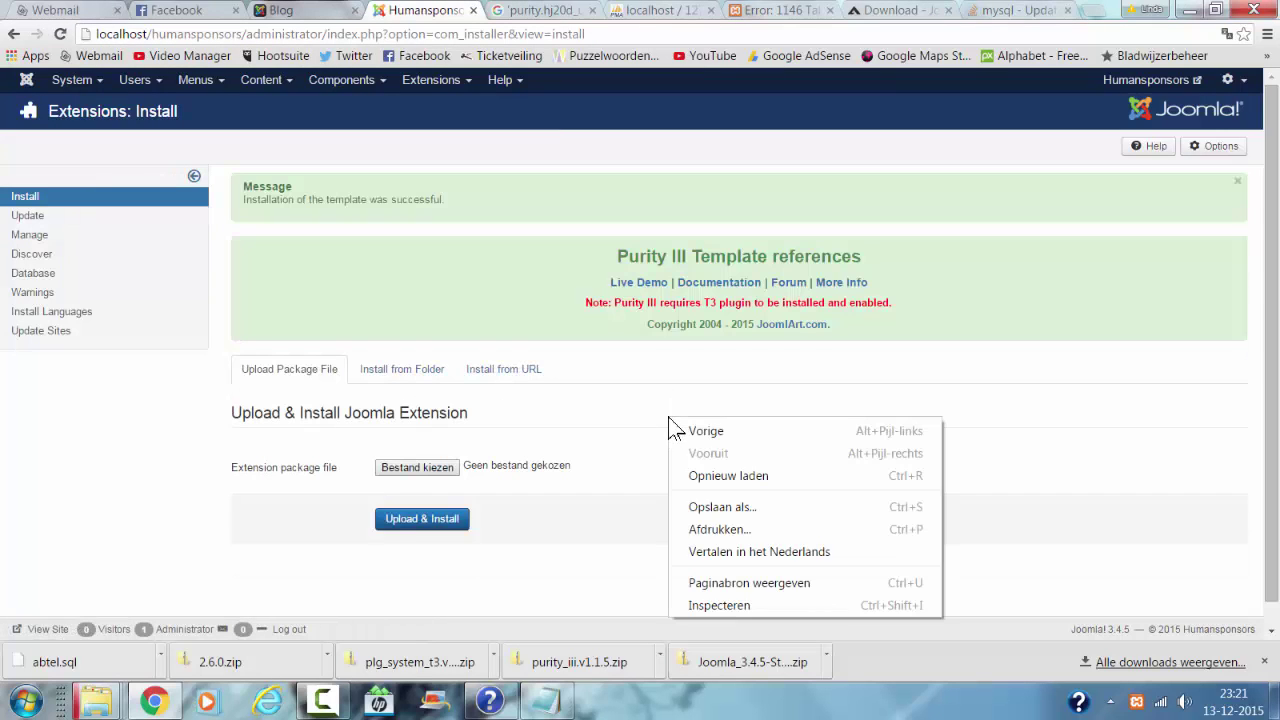
{"action": "left_click", "coordinate": [505, 447]}
{"action": "mouse_move", "coordinate": [436, 80]}
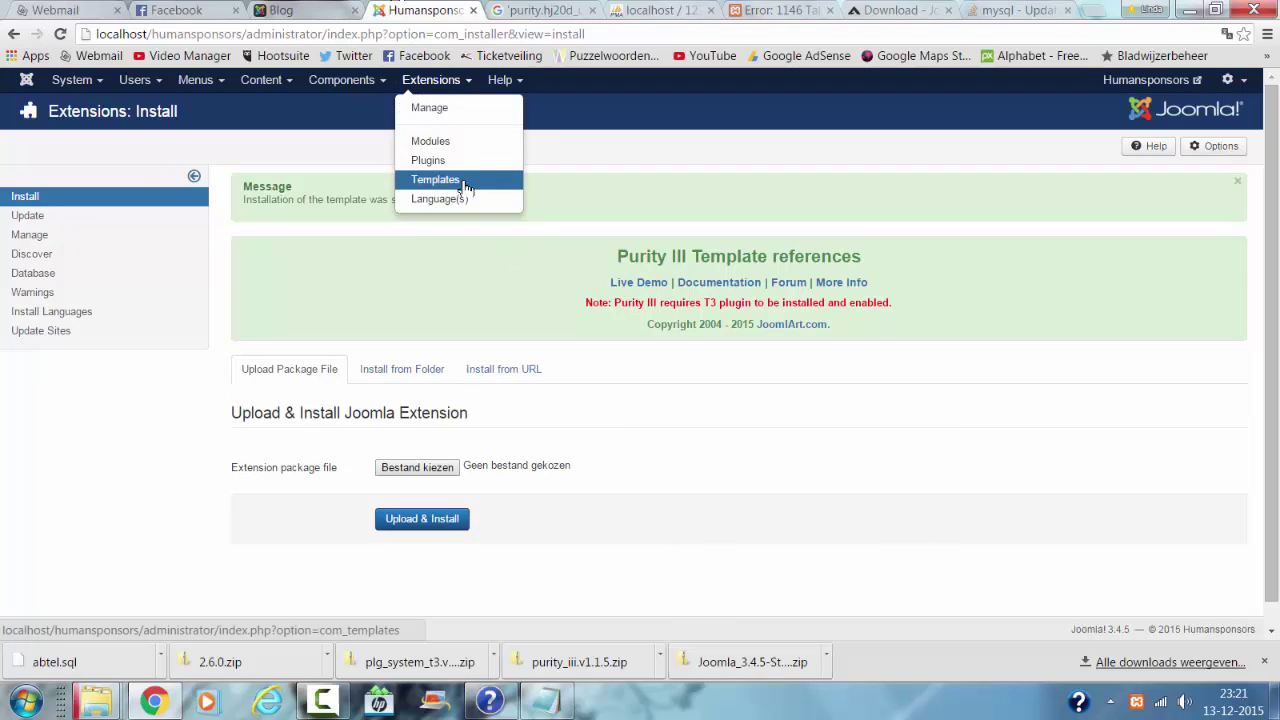
{"action": "left_click", "coordinate": [460, 178]}
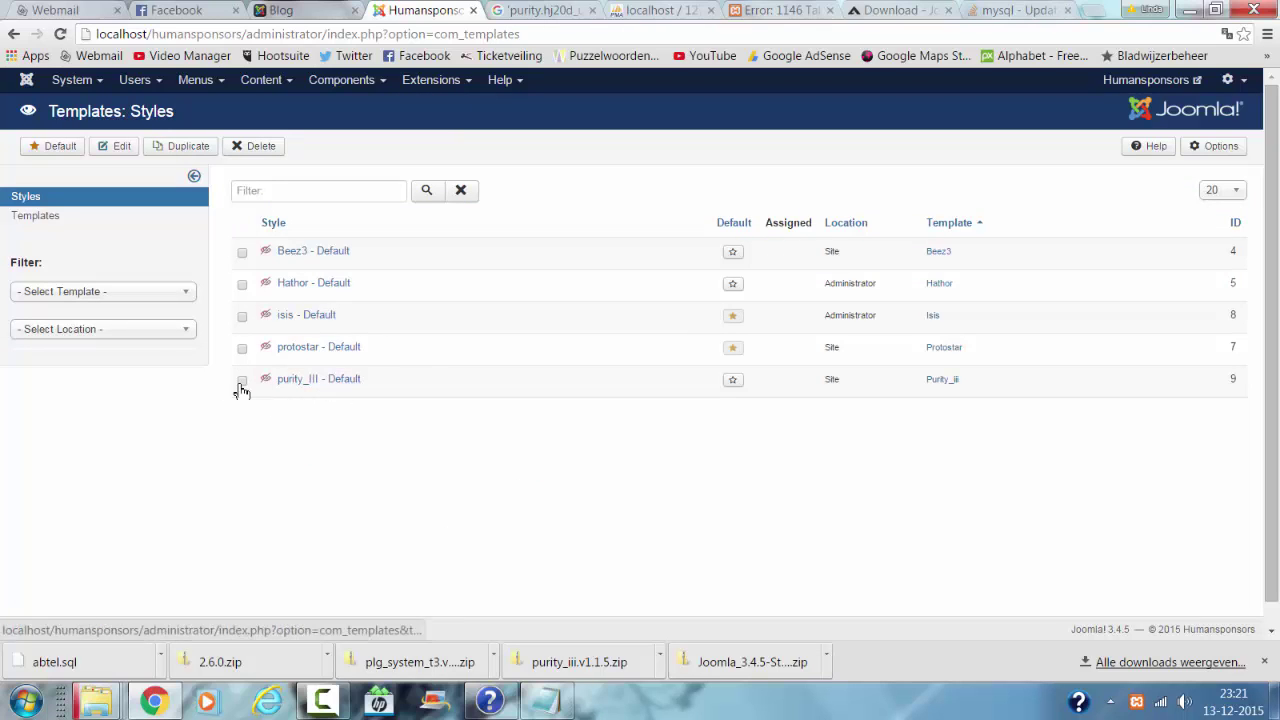
{"action": "left_click", "coordinate": [241, 382]}
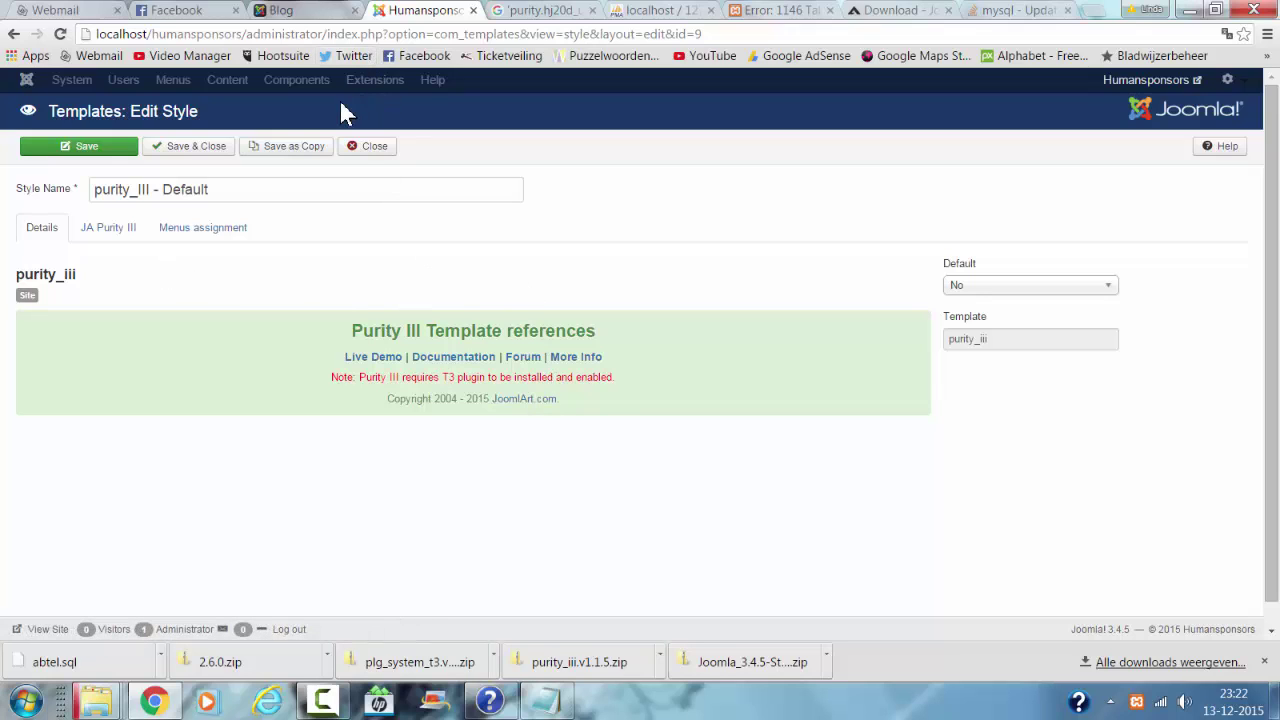
{"action": "left_click", "coordinate": [14, 36]}
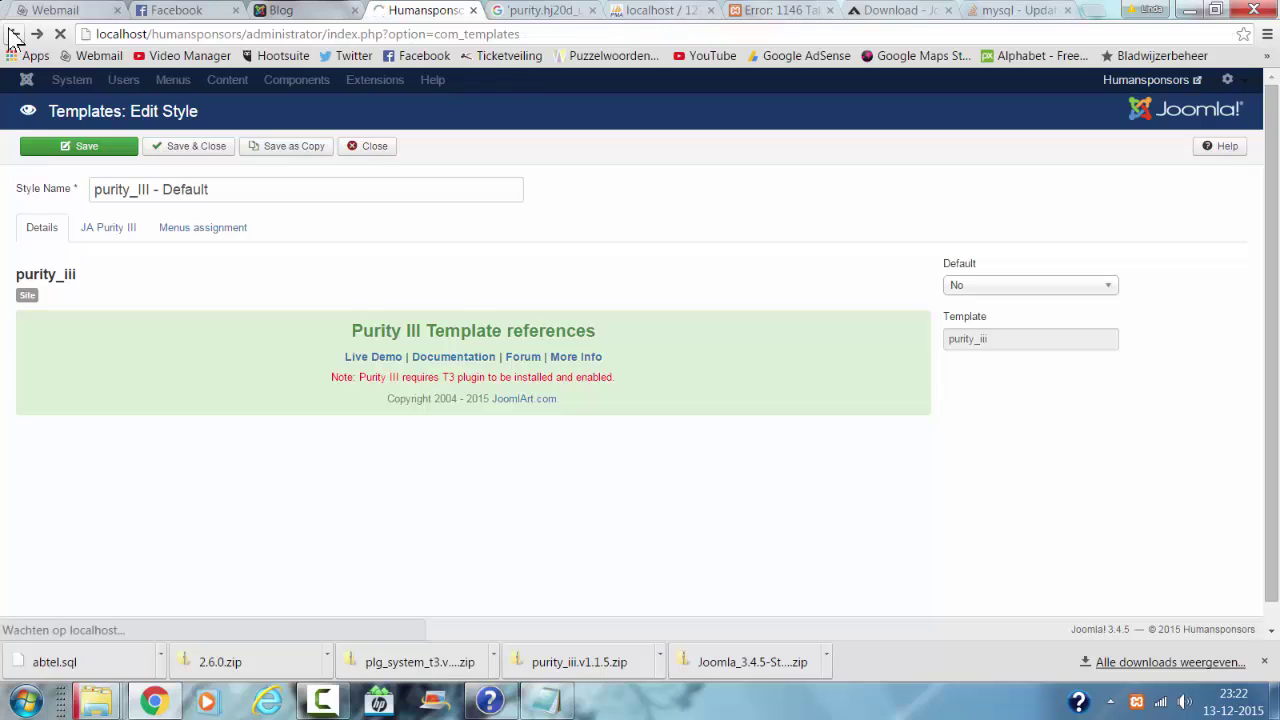
{"action": "left_click", "coordinate": [428, 80]}
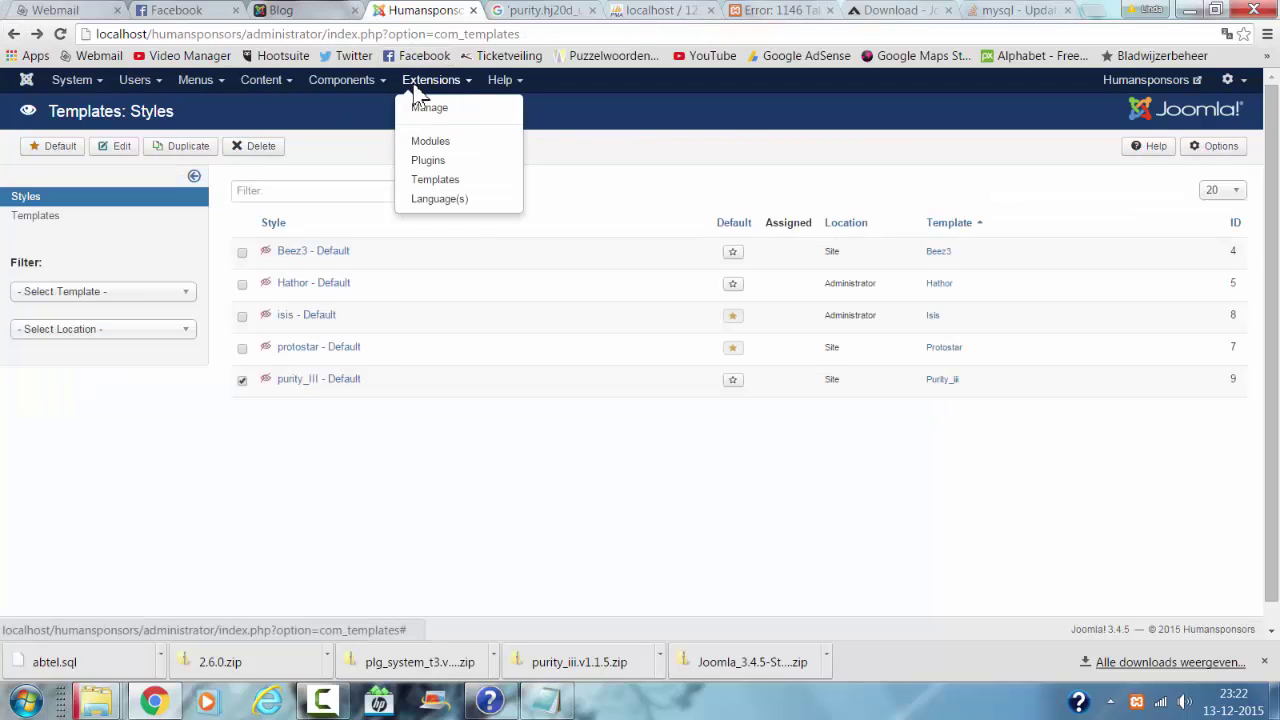
{"action": "left_click", "coordinate": [438, 118]}
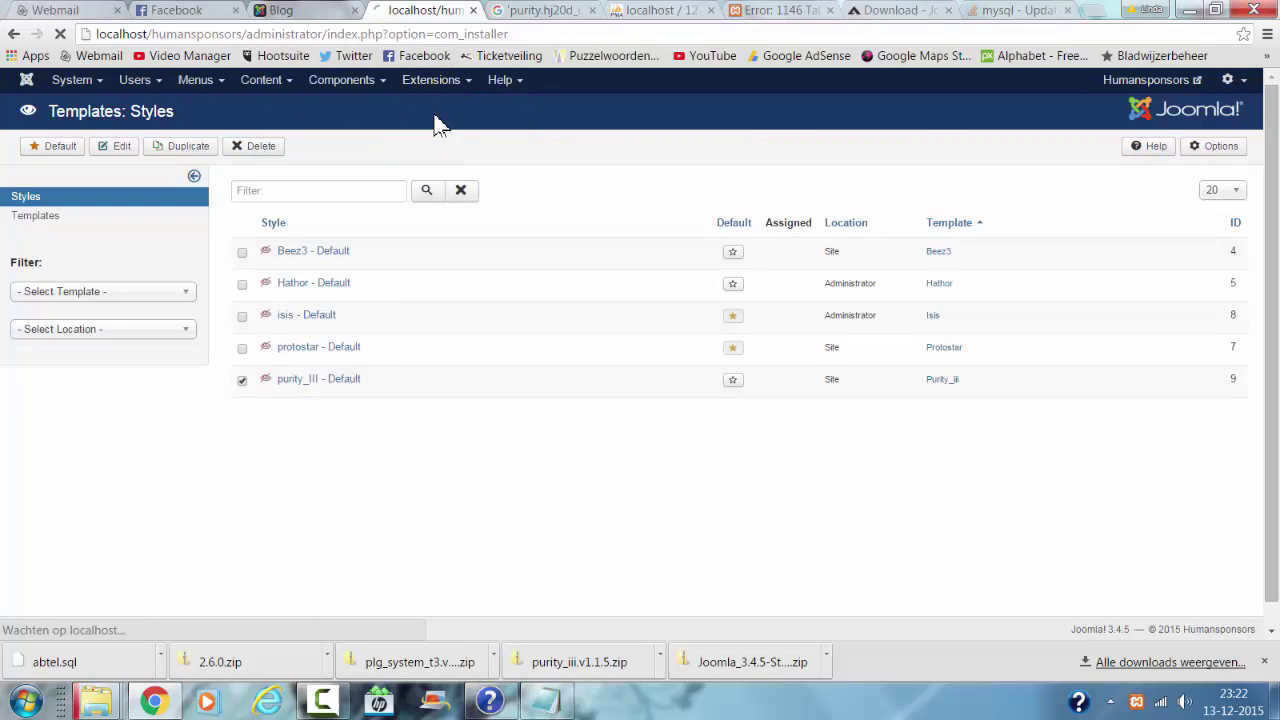
Retry uploading plg_system_t3.v2.5.1 from Downloads, failing again on PHP upload size
{"action": "left_click", "coordinate": [417, 402]}
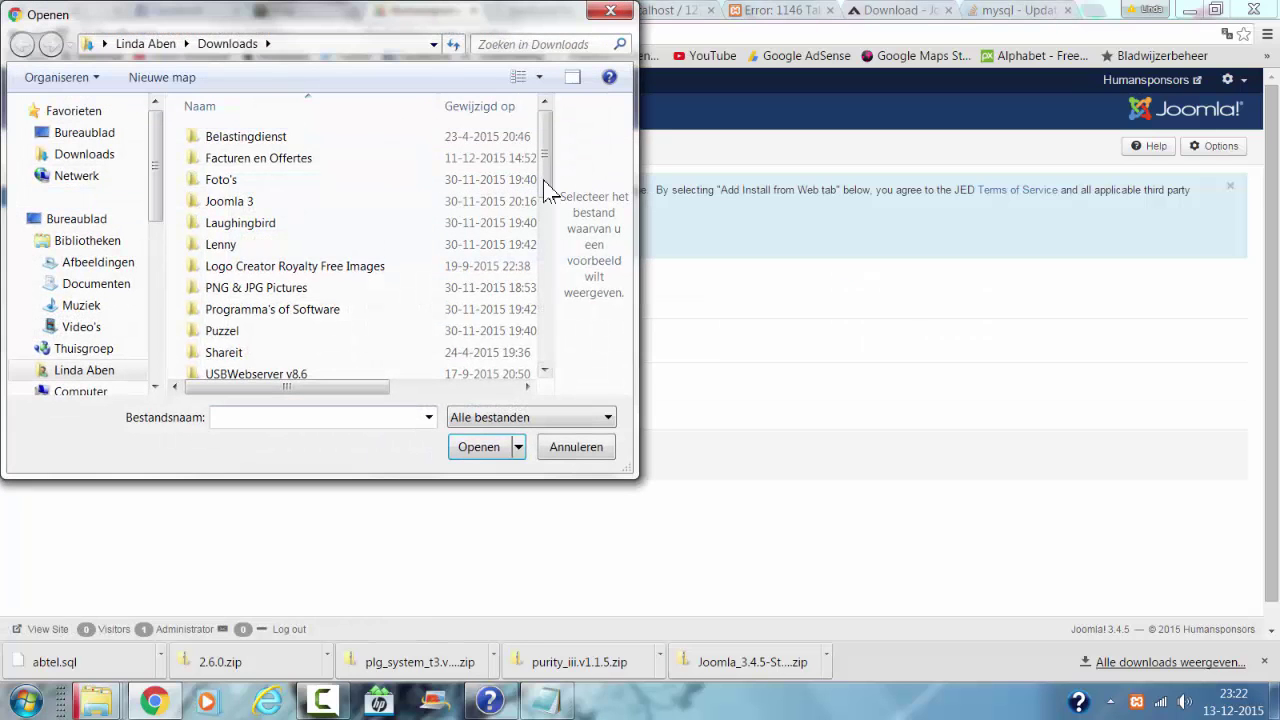
{"action": "scroll", "coordinate": [540, 355], "scroll_direction": "down", "scroll_amount": 10}
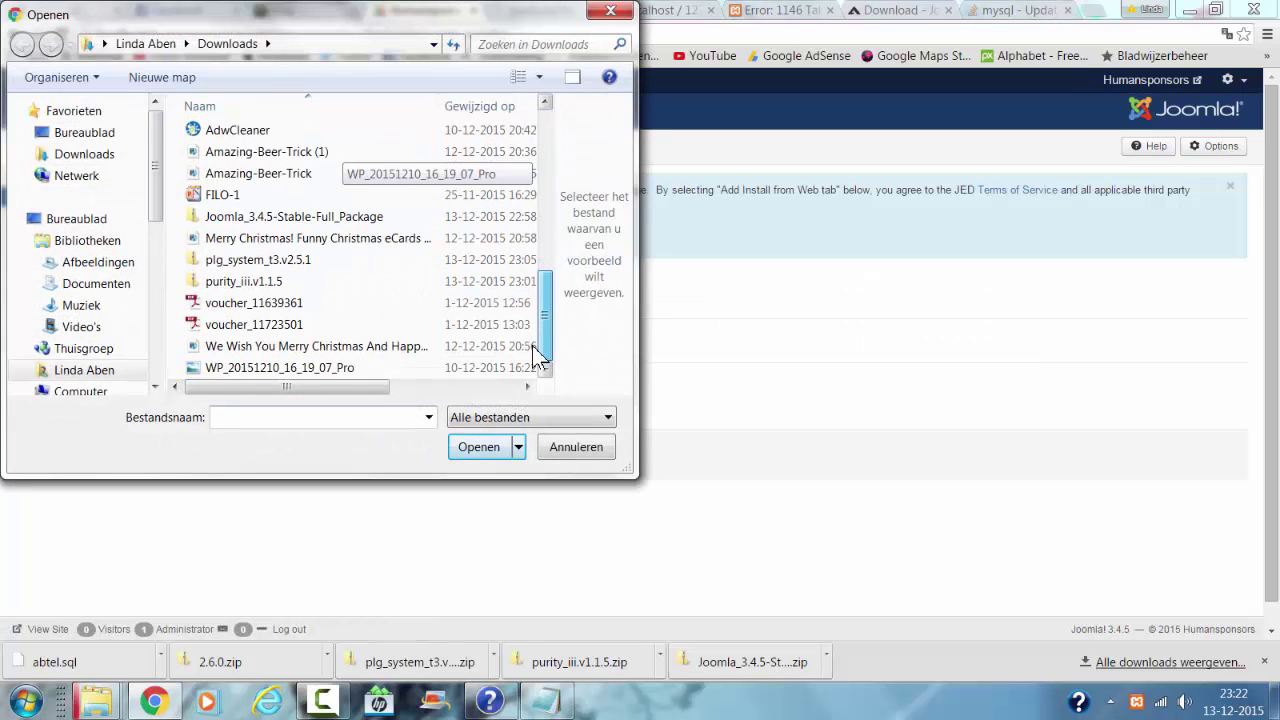
{"action": "left_click", "coordinate": [305, 262]}
{"action": "right_click", "coordinate": [312, 262]}
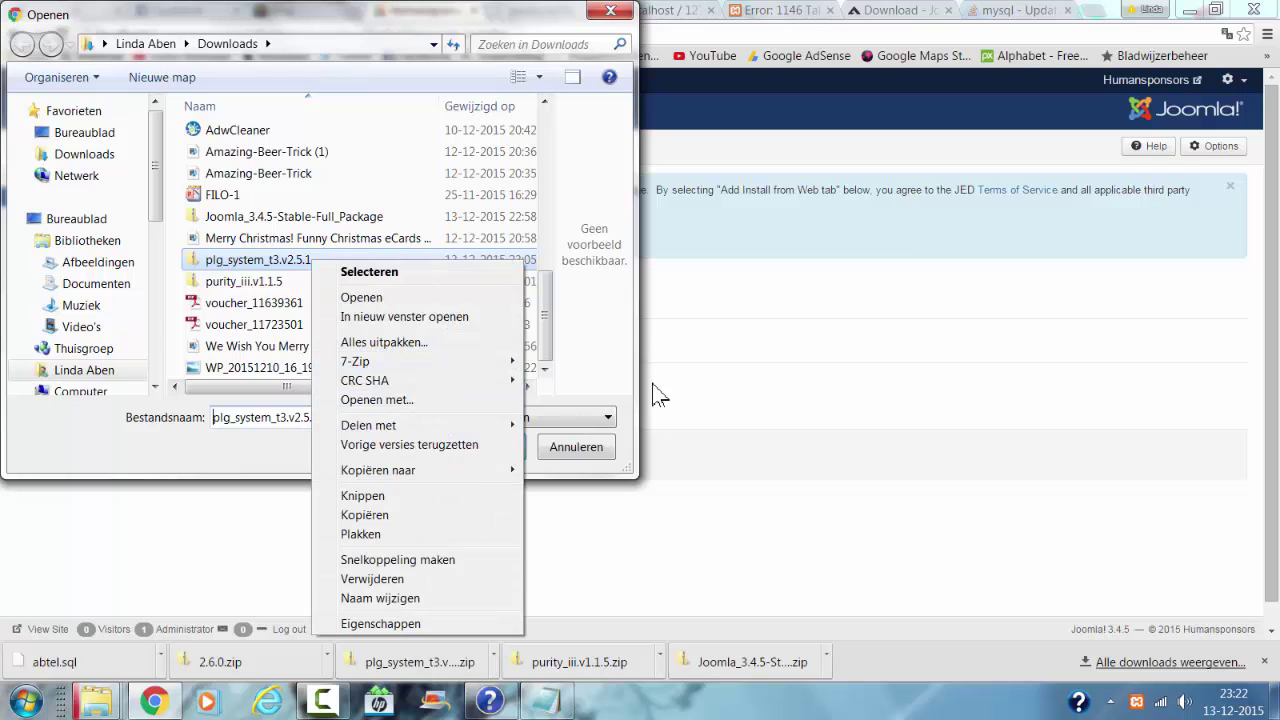
{"action": "left_click", "coordinate": [612, 366]}
{"action": "left_click", "coordinate": [485, 447]}
{"action": "left_click", "coordinate": [435, 450]}
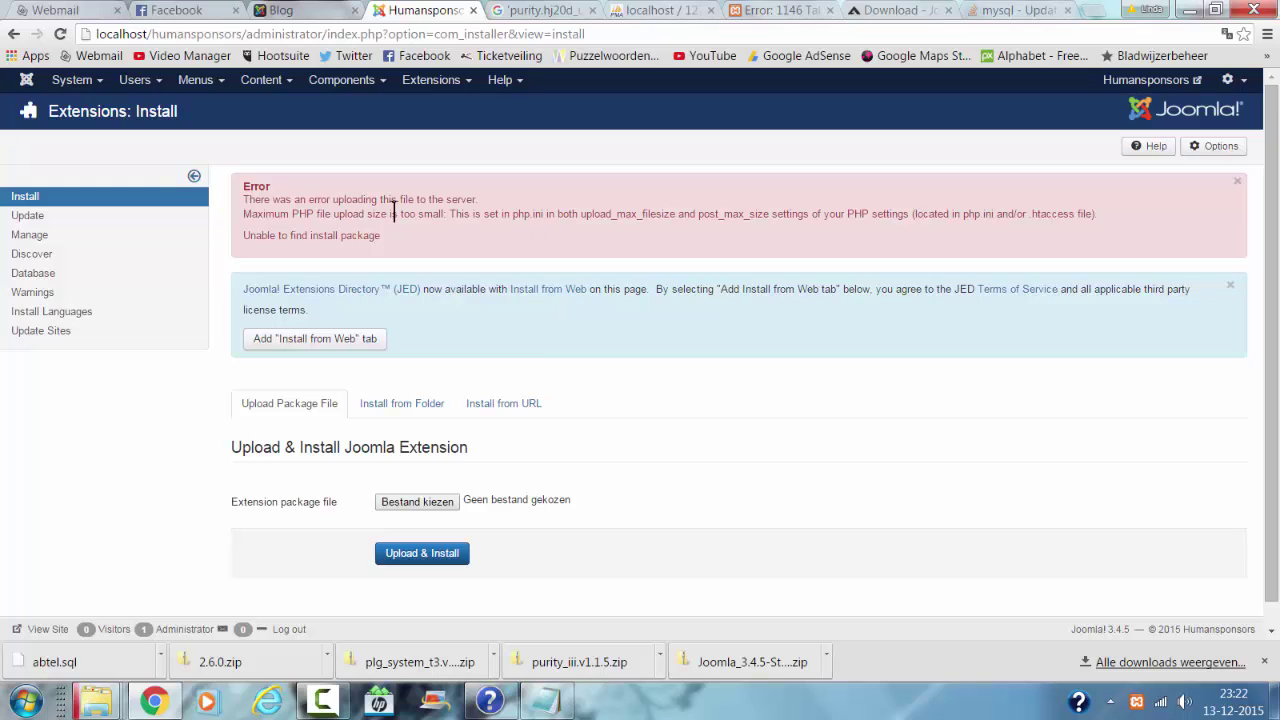
Browse via Computer to the C:\xampp\php folder
{"action": "left_click", "coordinate": [26, 701]}
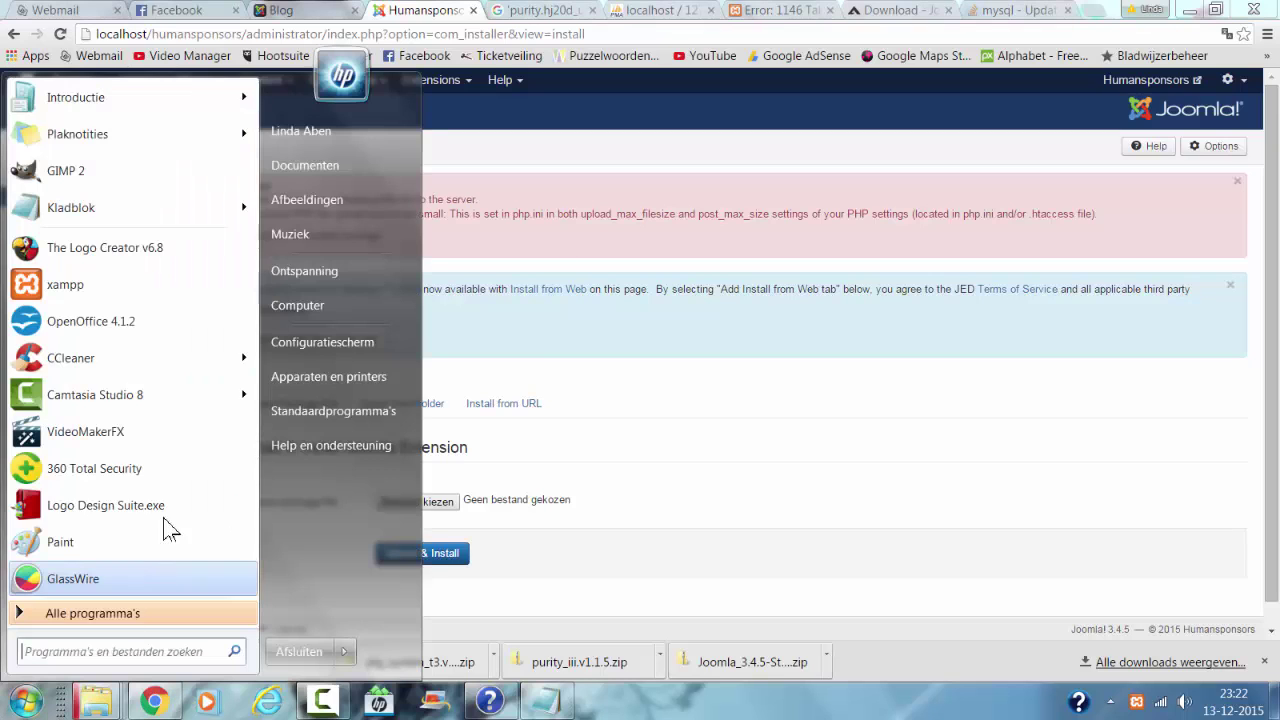
{"action": "left_click", "coordinate": [338, 306]}
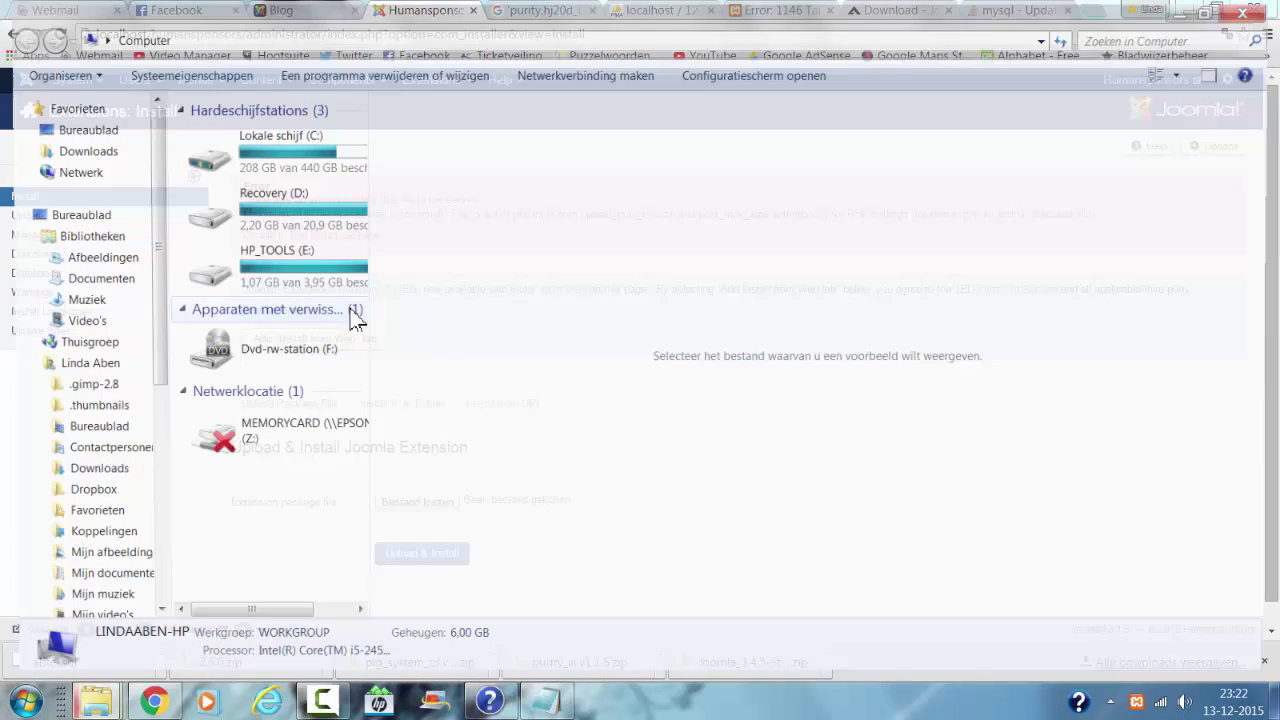
{"action": "double_click", "coordinate": [280, 133]}
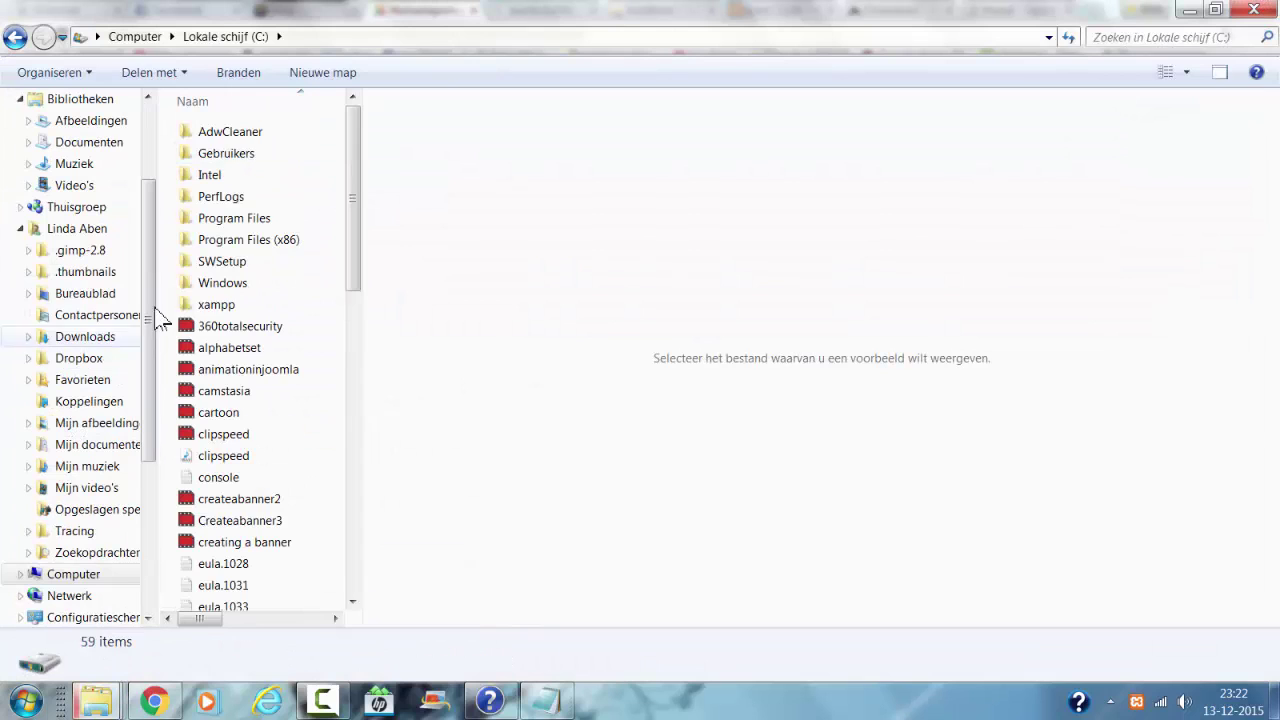
{"action": "left_click", "coordinate": [190, 306]}
{"action": "double_click", "coordinate": [190, 306]}
{"action": "scroll", "coordinate": [271, 251], "scroll_direction": "down", "scroll_amount": 1}
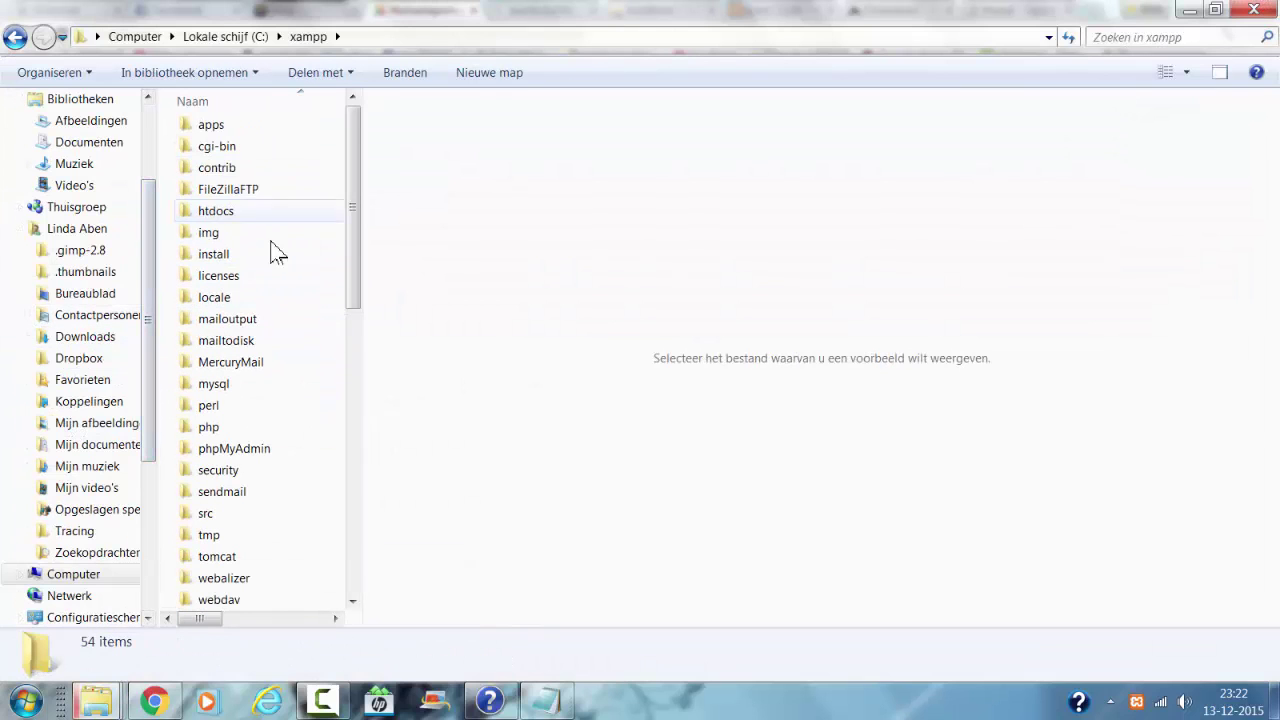
{"action": "double_click", "coordinate": [230, 425]}
{"action": "scroll", "coordinate": [280, 410], "scroll_direction": "down", "scroll_amount": 2}
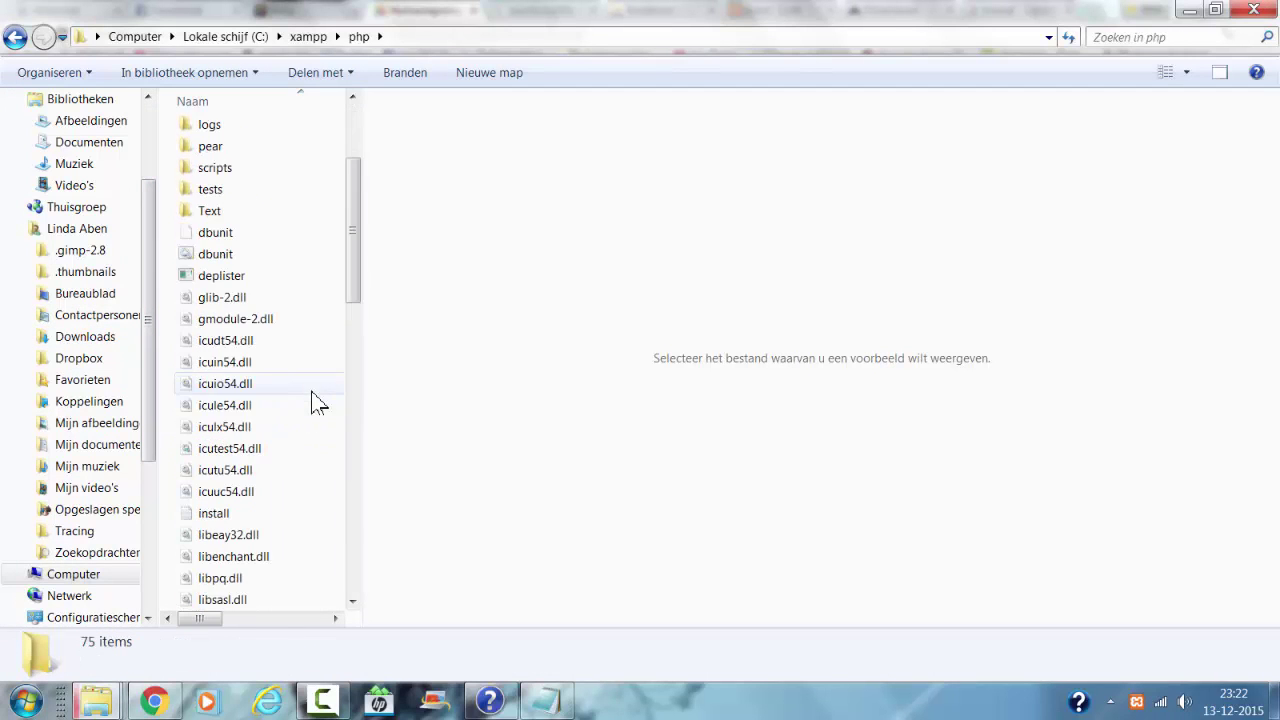
{"action": "scroll", "coordinate": [260, 450], "scroll_direction": "down", "scroll_amount": 4}
{"action": "scroll", "coordinate": [232, 484], "scroll_direction": "down", "scroll_amount": 4}
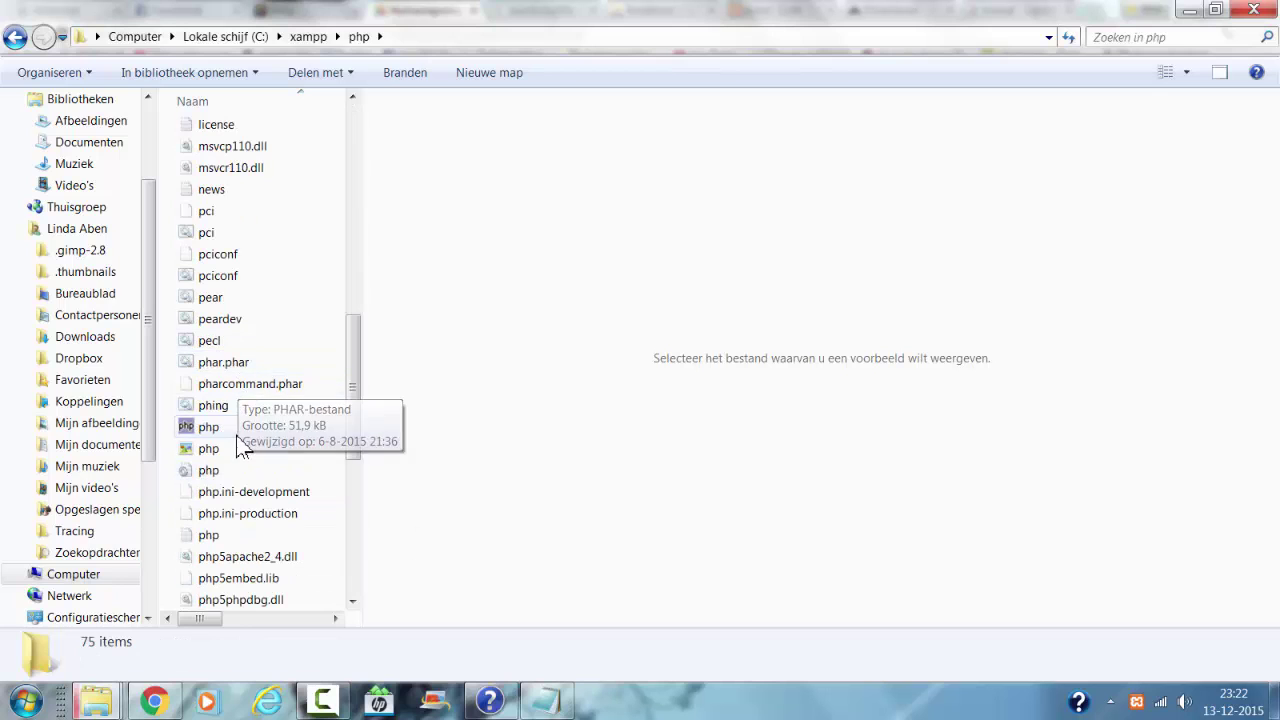
Open the php.ini settings file in Notepad, closing the accidentally launched php console
{"action": "left_click", "coordinate": [235, 433]}
{"action": "double_click", "coordinate": [235, 433]}
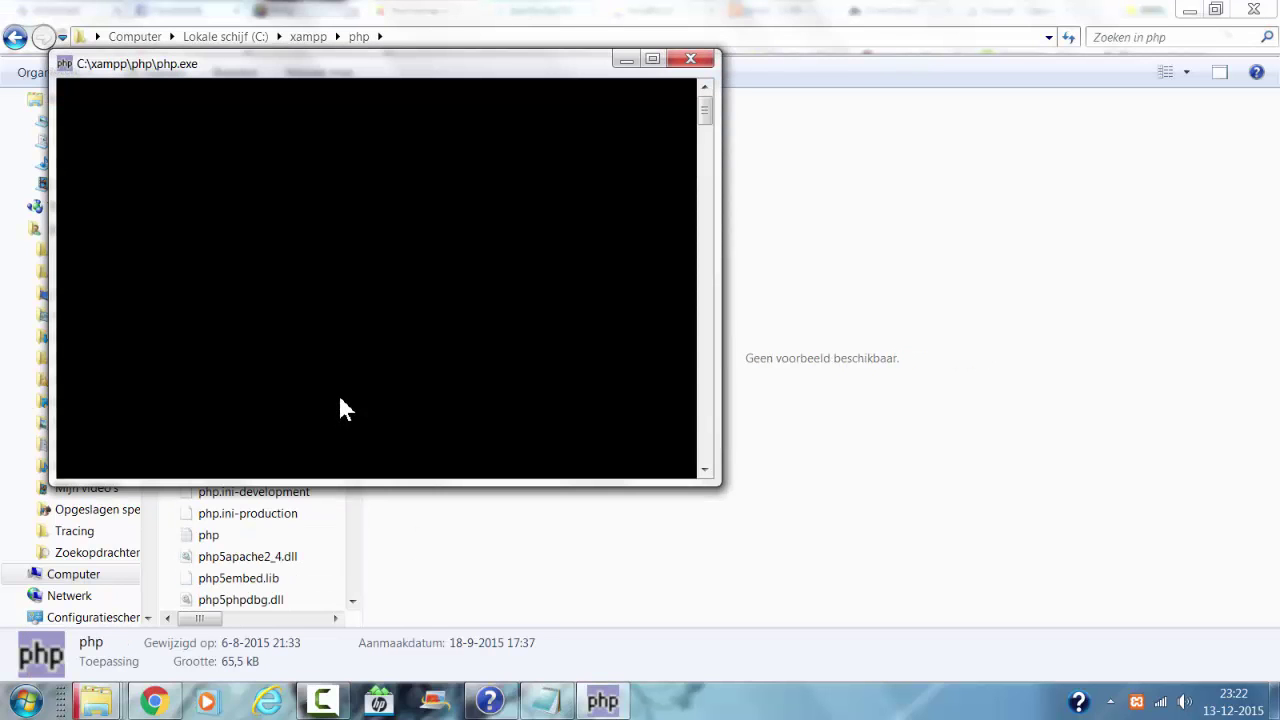
{"action": "left_click", "coordinate": [692, 60]}
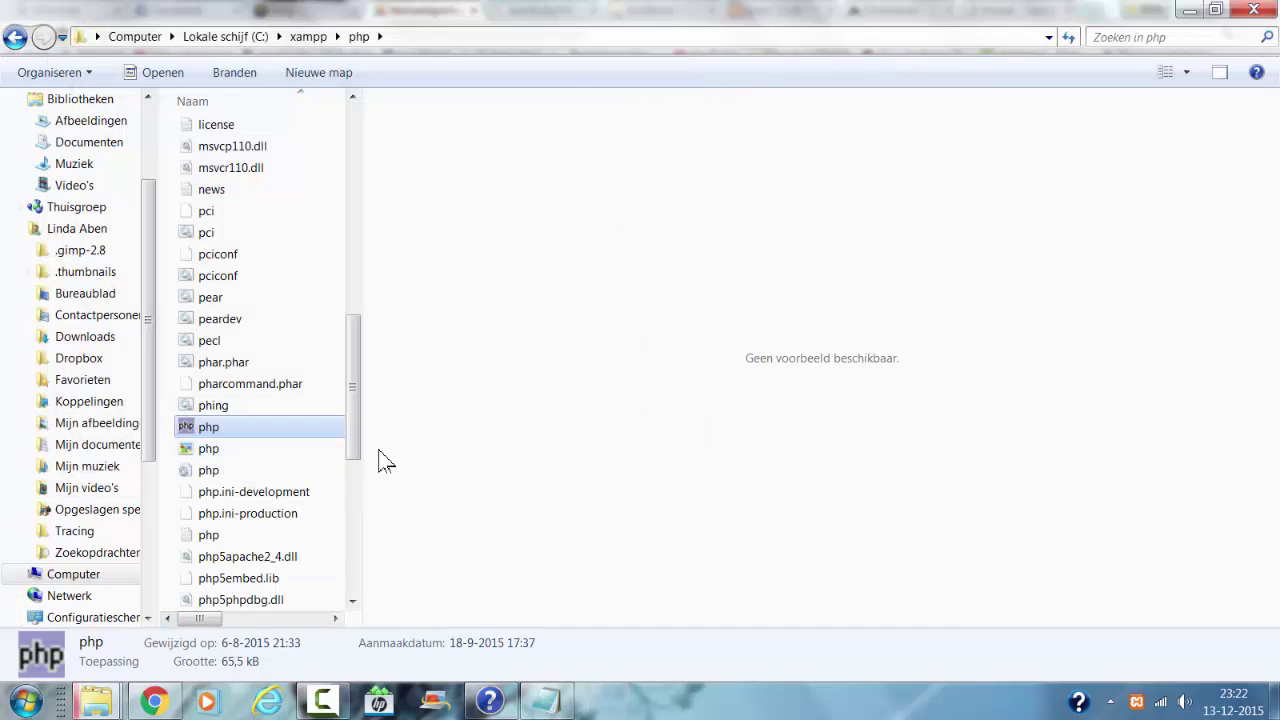
{"action": "right_click", "coordinate": [257, 427]}
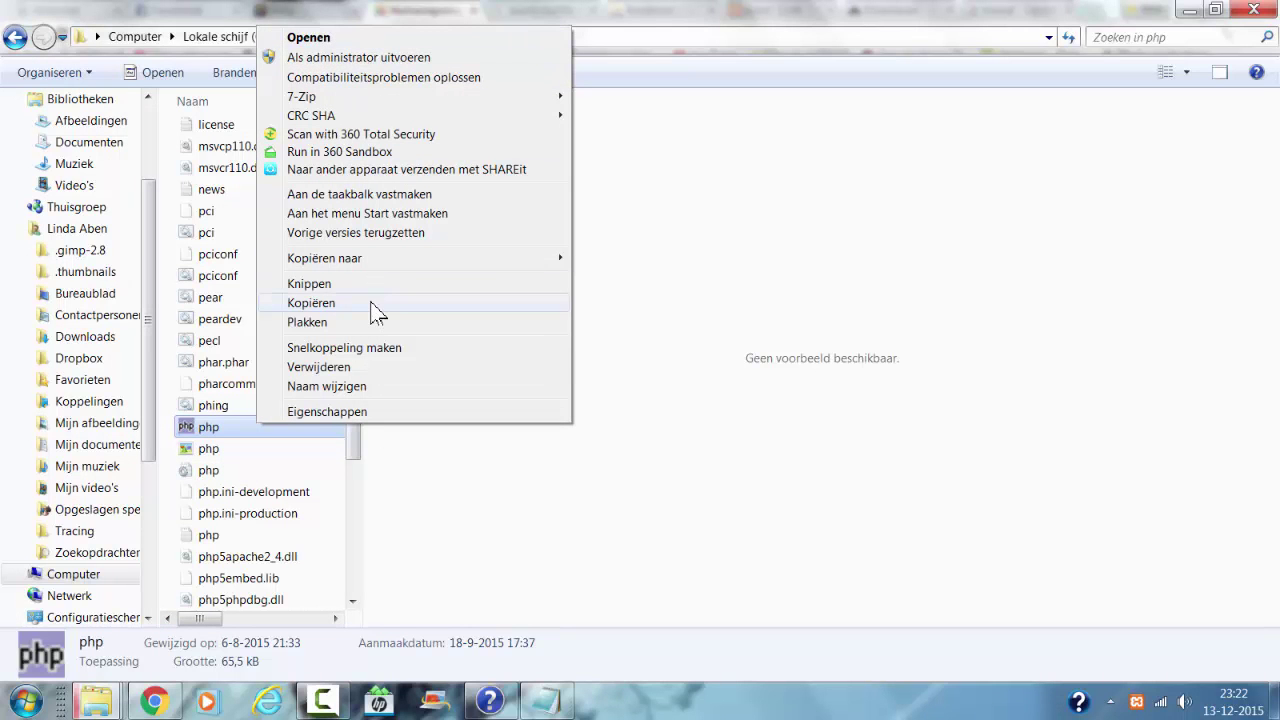
{"action": "left_click", "coordinate": [355, 450]}
Open php.ini in Notepad and close the Explorer window
{"action": "double_click", "coordinate": [208, 472]}
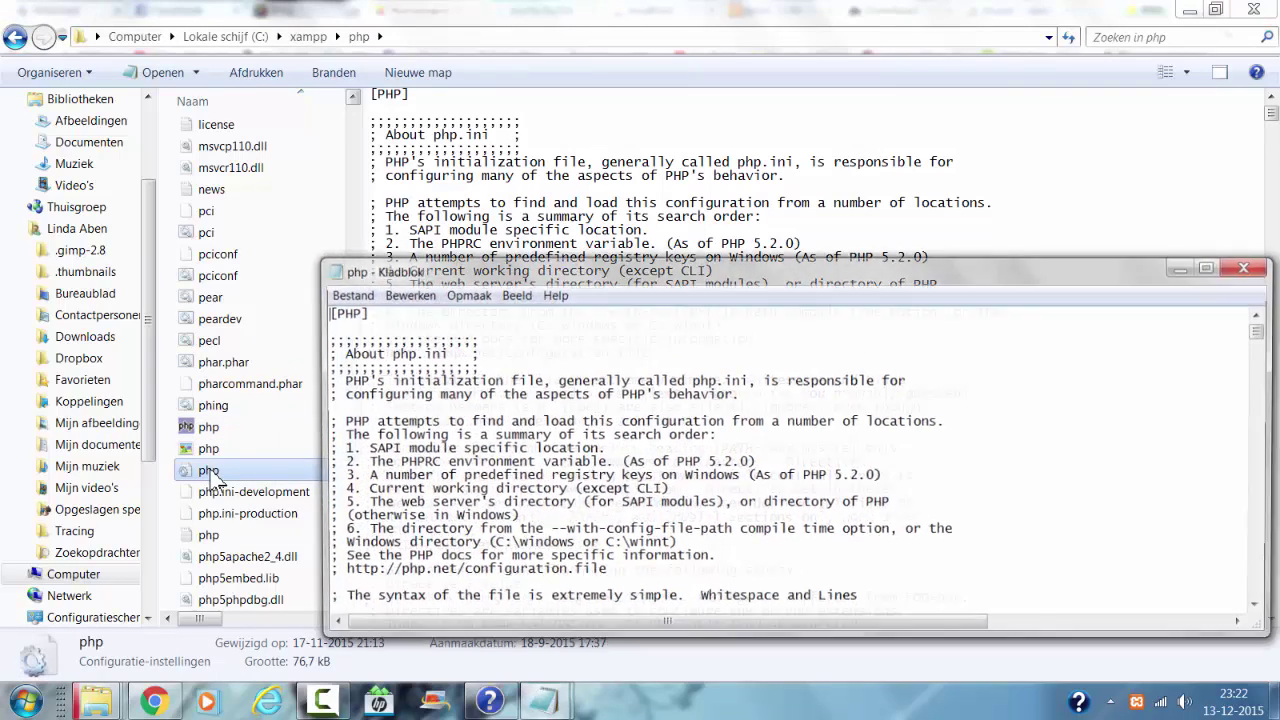
{"action": "scroll", "coordinate": [680, 407], "scroll_direction": "down", "scroll_amount": 5}
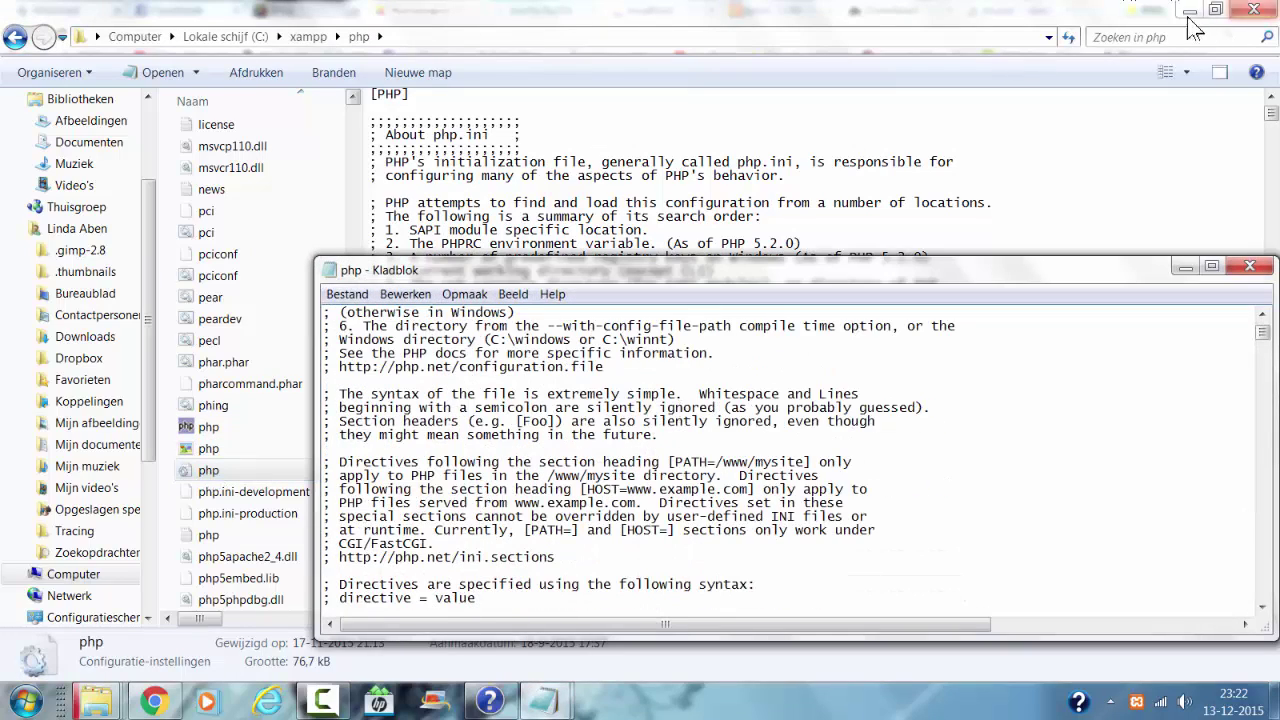
{"action": "left_click", "coordinate": [1256, 8]}
{"action": "mouse_move", "coordinate": [824, 283]}
{"action": "left_mouse_down"}
{"action": "mouse_move", "coordinate": [1100, 393]}
{"action": "mouse_move", "coordinate": [1100, 624]}
{"action": "mouse_move", "coordinate": [994, 400]}
{"action": "mouse_move", "coordinate": [960, 270]}
{"action": "left_mouse_up"}
Change upload_max_filesize from 2M to 100M and confirm no other upload_max entry exists
{"action": "left_click", "coordinate": [562, 286]}
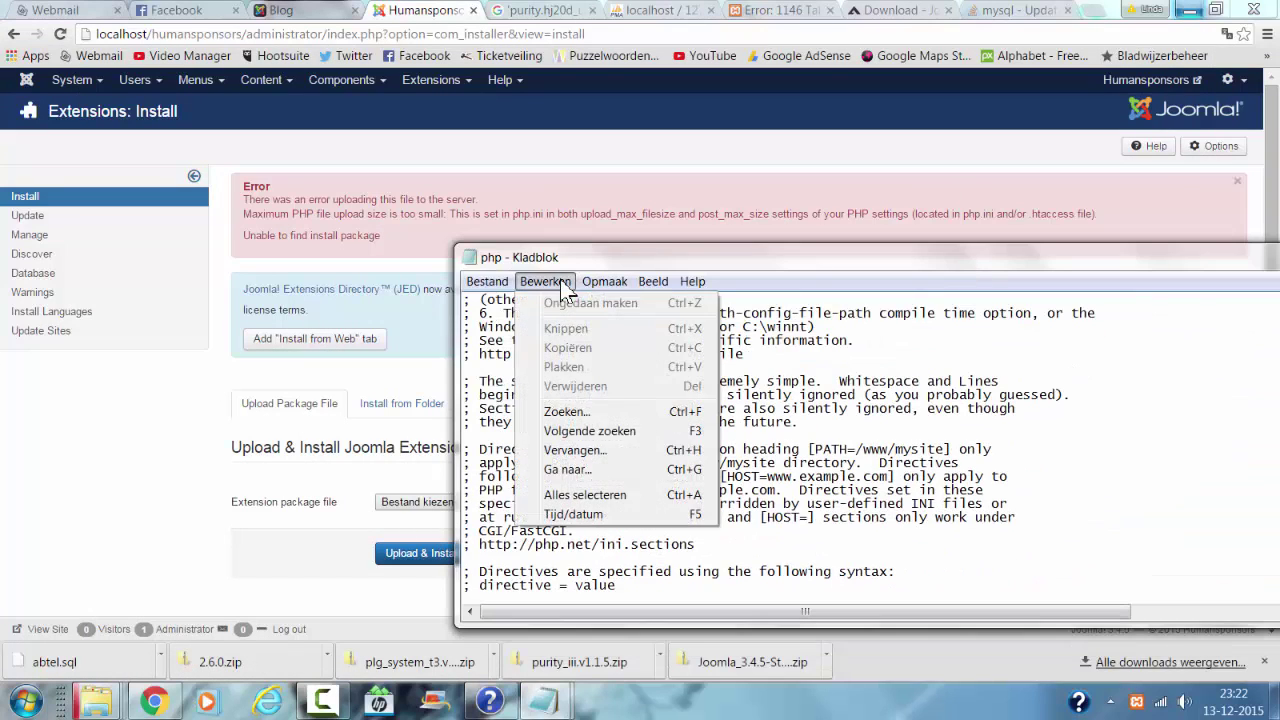
{"action": "left_click", "coordinate": [580, 410]}
{"action": "type", "text": "upload_max"}
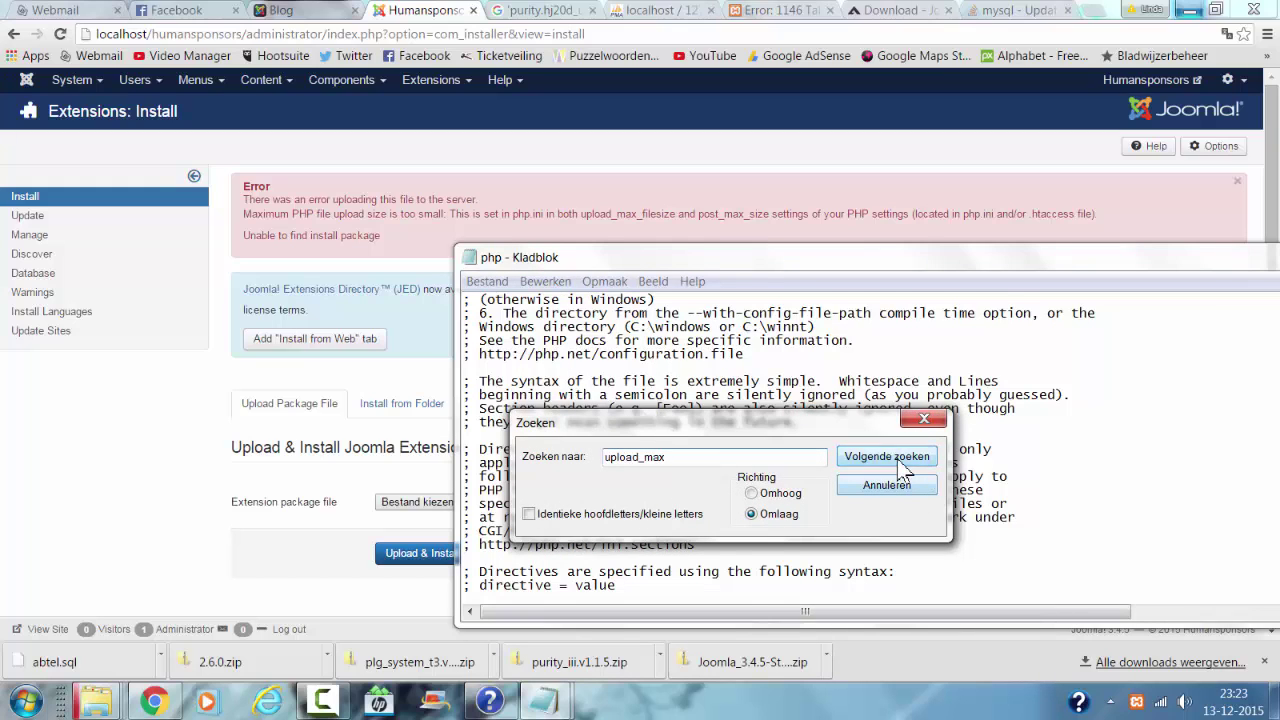
{"action": "left_click", "coordinate": [897, 459]}
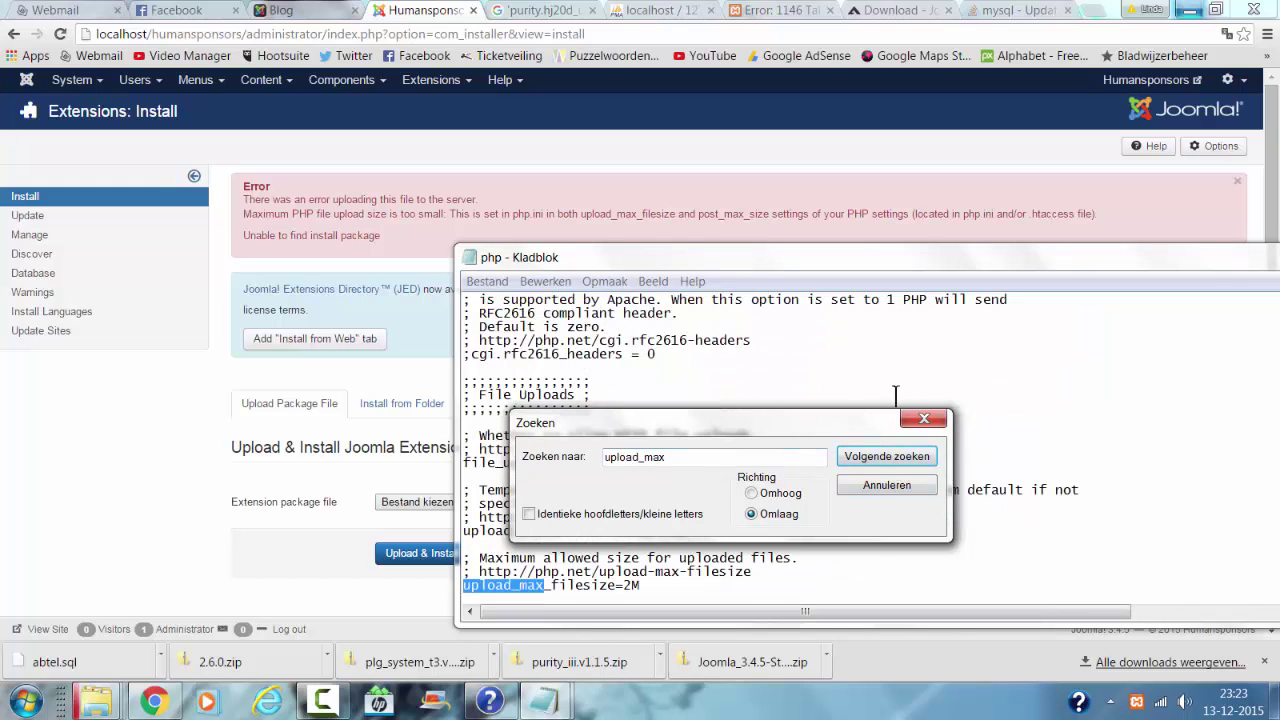
{"action": "left_click_drag", "start_coordinate": [858, 424], "coordinate": [844, 245]}
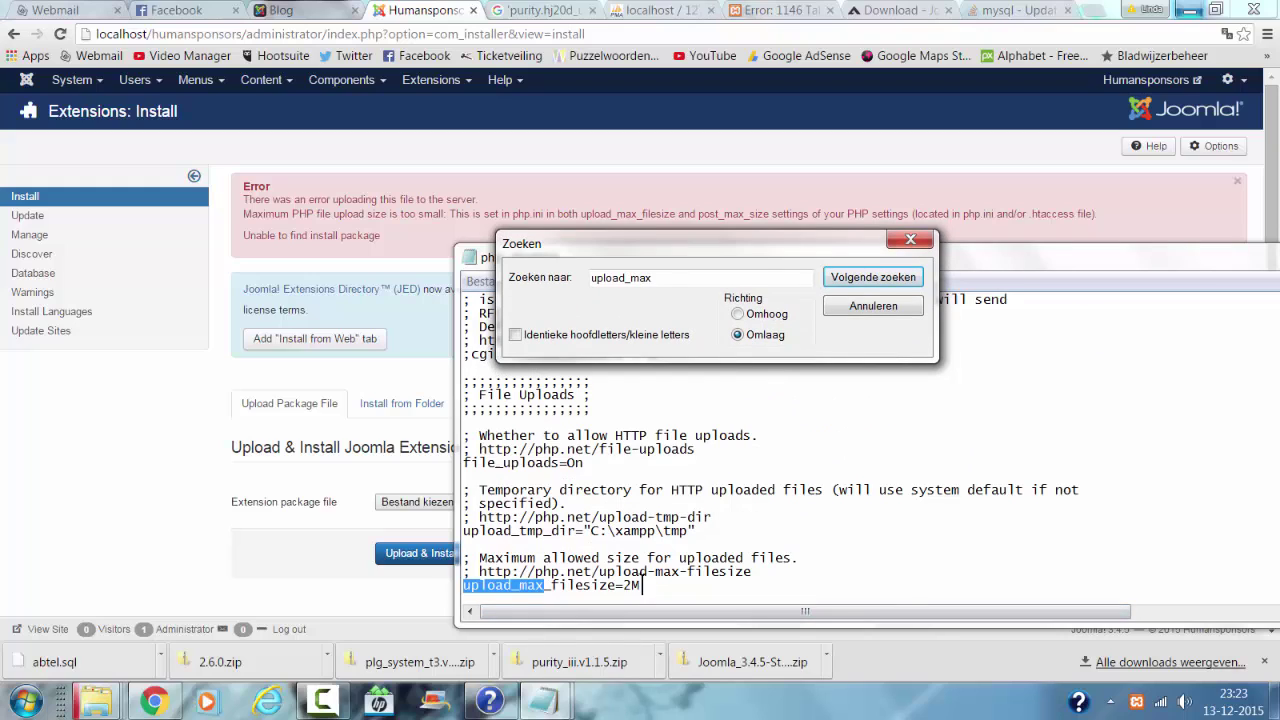
{"action": "left_click", "coordinate": [637, 585]}
{"action": "type", "text": "100"}
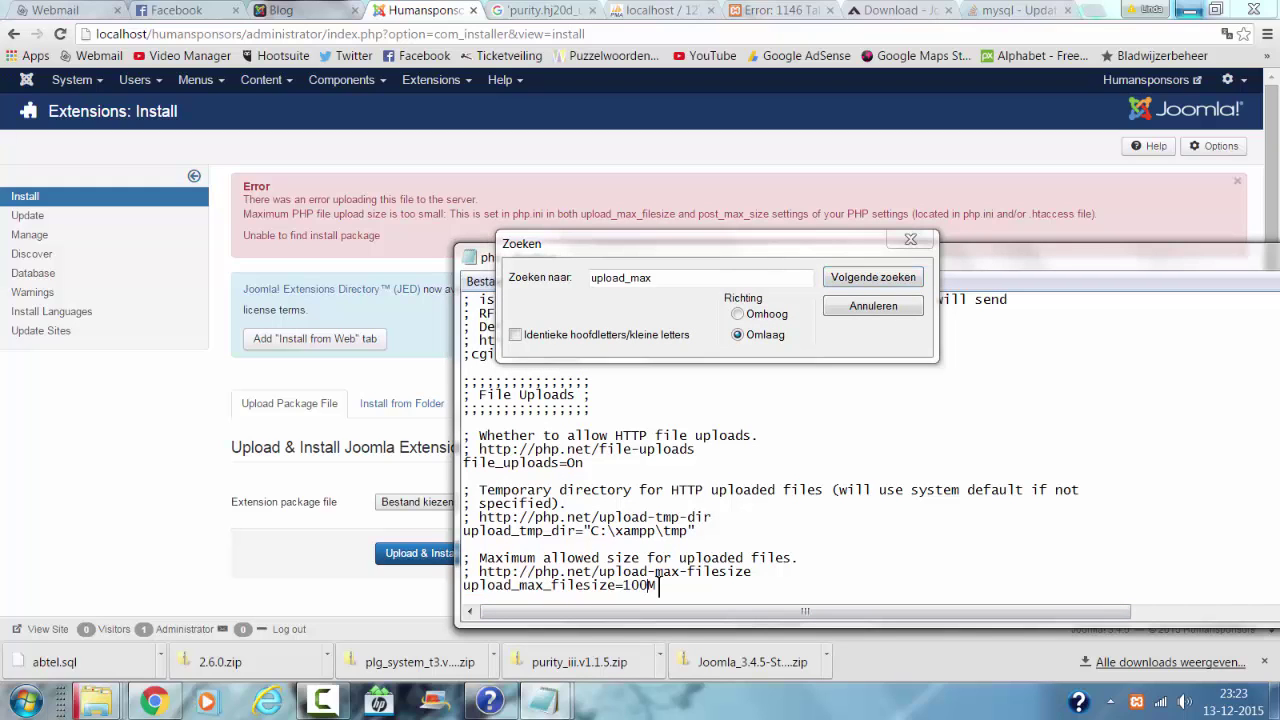
{"action": "left_click", "coordinate": [872, 278]}
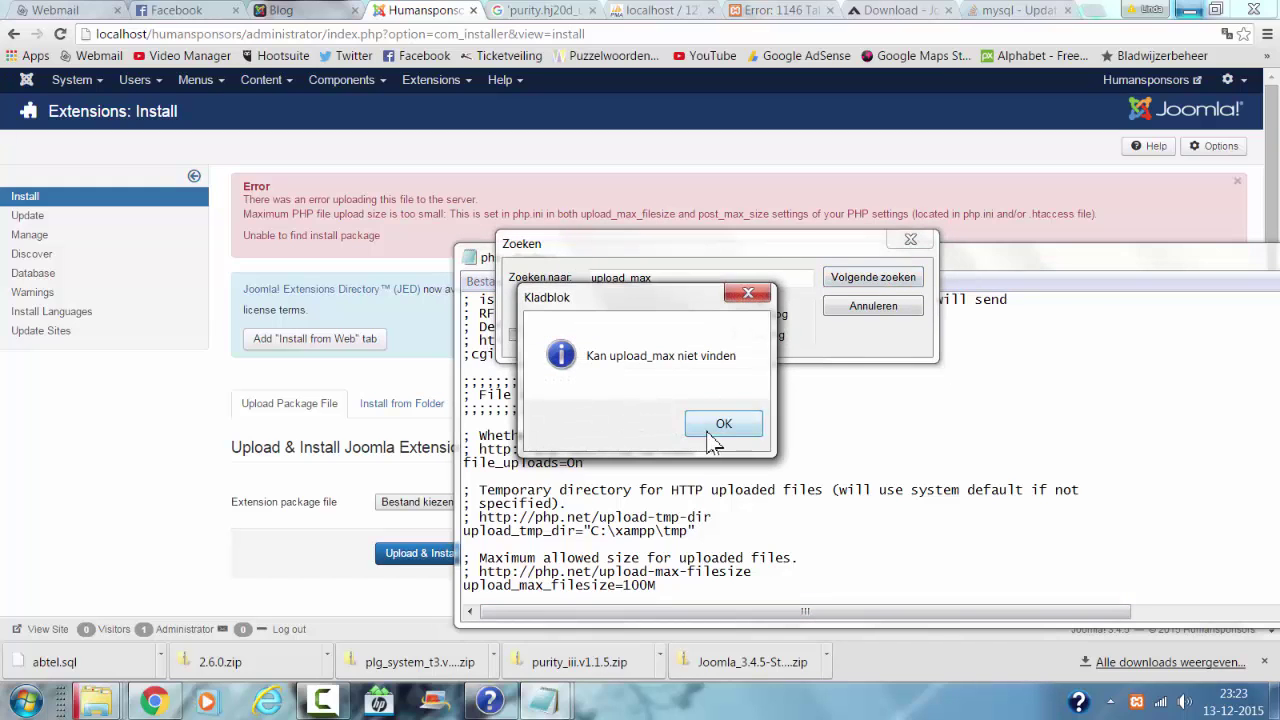
{"action": "left_click", "coordinate": [722, 423]}
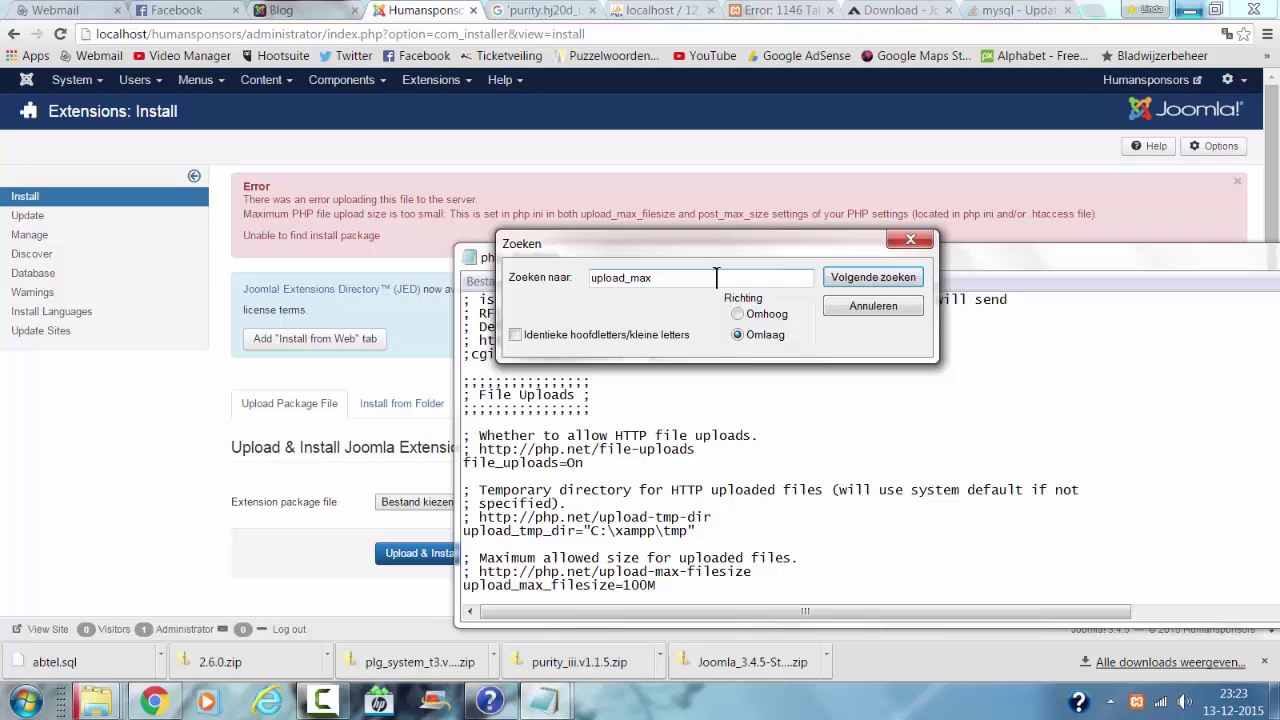
Search upward through php.ini for 'post_max' to locate the post_max_size setting
{"action": "double_click", "coordinate": [716, 277]}
{"action": "key", "text": "BackSpace"}
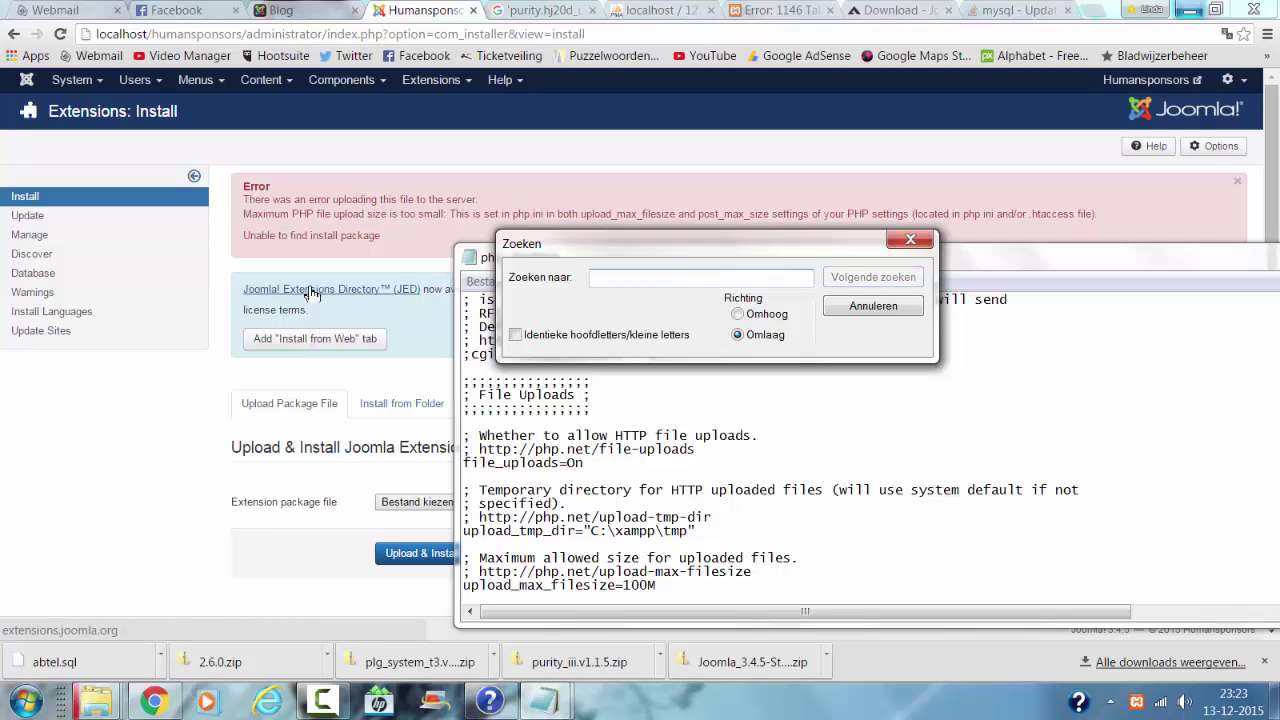
{"action": "type", "text": "post_max"}
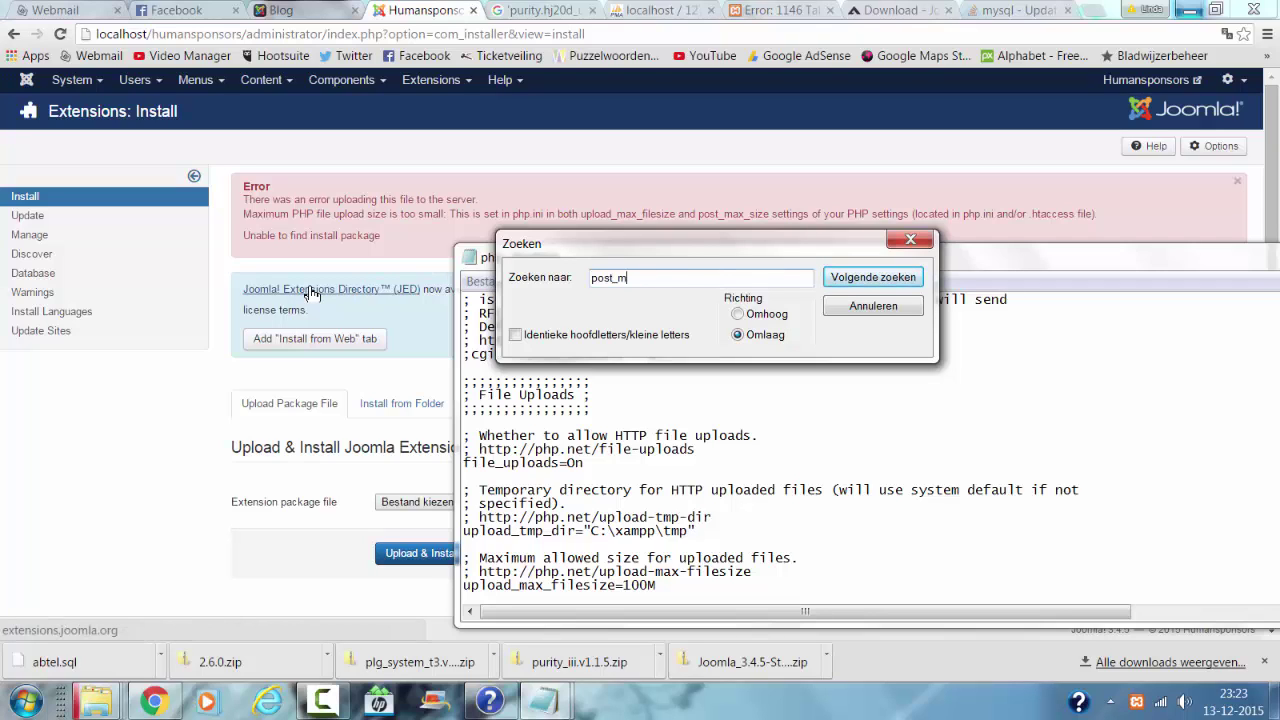
{"action": "left_click", "coordinate": [882, 278]}
{"action": "left_click", "coordinate": [718, 426]}
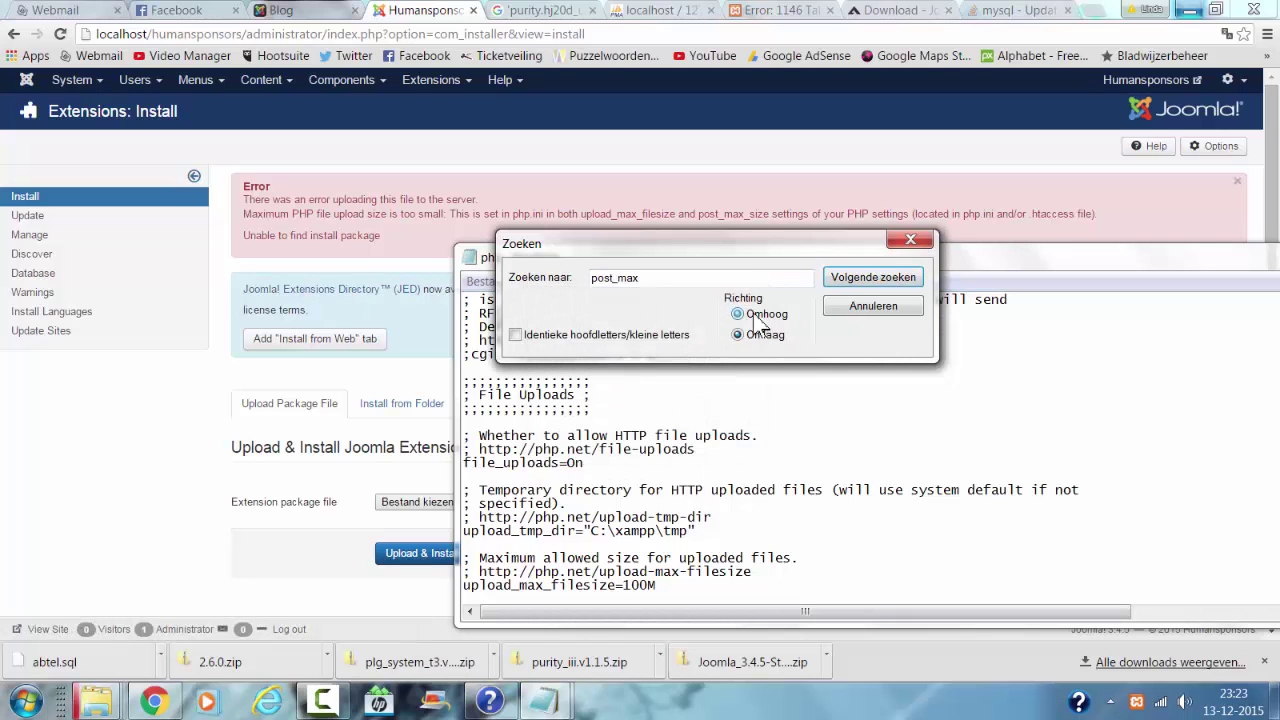
{"action": "left_click", "coordinate": [755, 316]}
{"action": "left_click", "coordinate": [851, 280]}
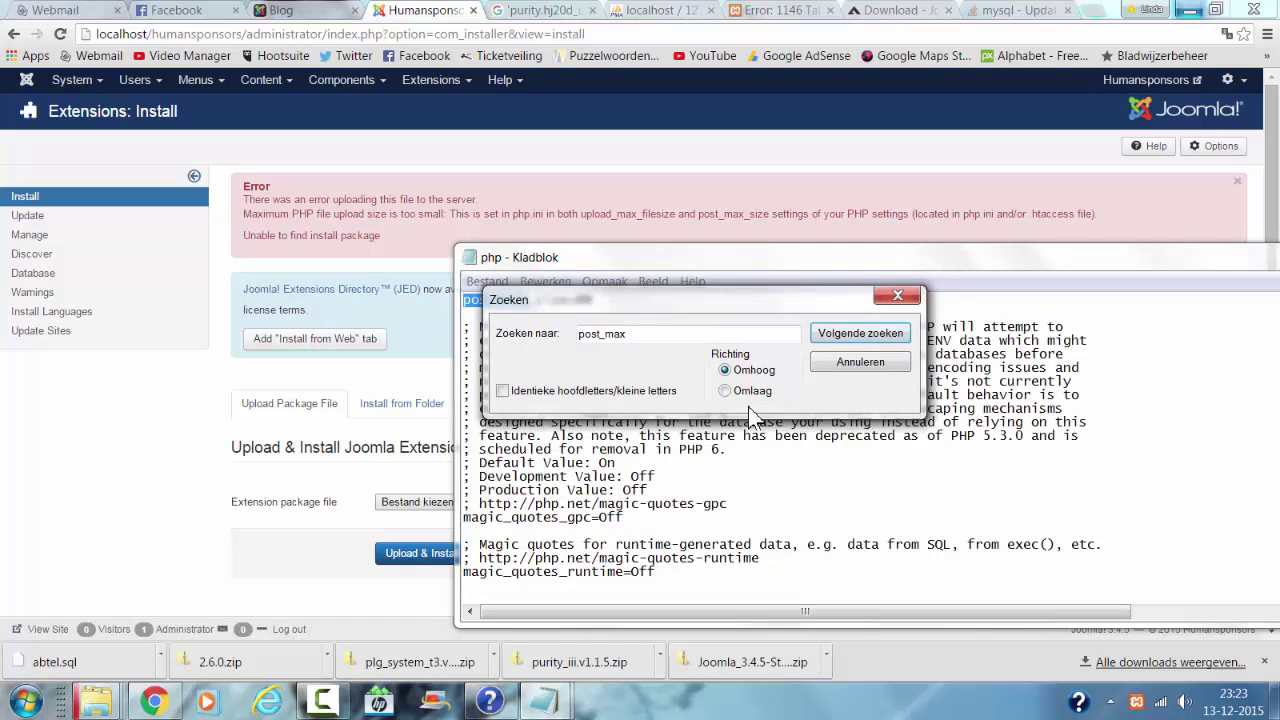
Change post_max_size from 8M to 100M
{"action": "left_click_drag", "start_coordinate": [700, 243], "coordinate": [598, 453]}
{"action": "left_click", "coordinate": [590, 299]}
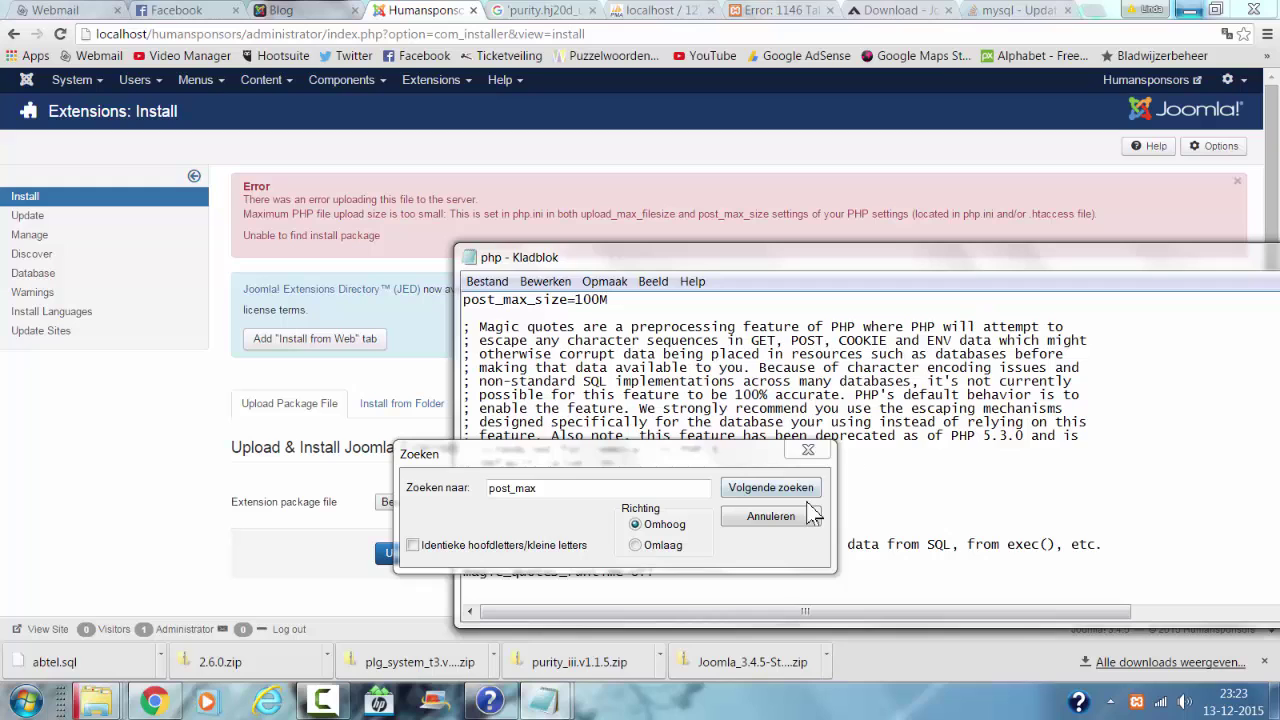
{"action": "left_click", "coordinate": [808, 450]}
{"action": "left_click", "coordinate": [487, 281]}
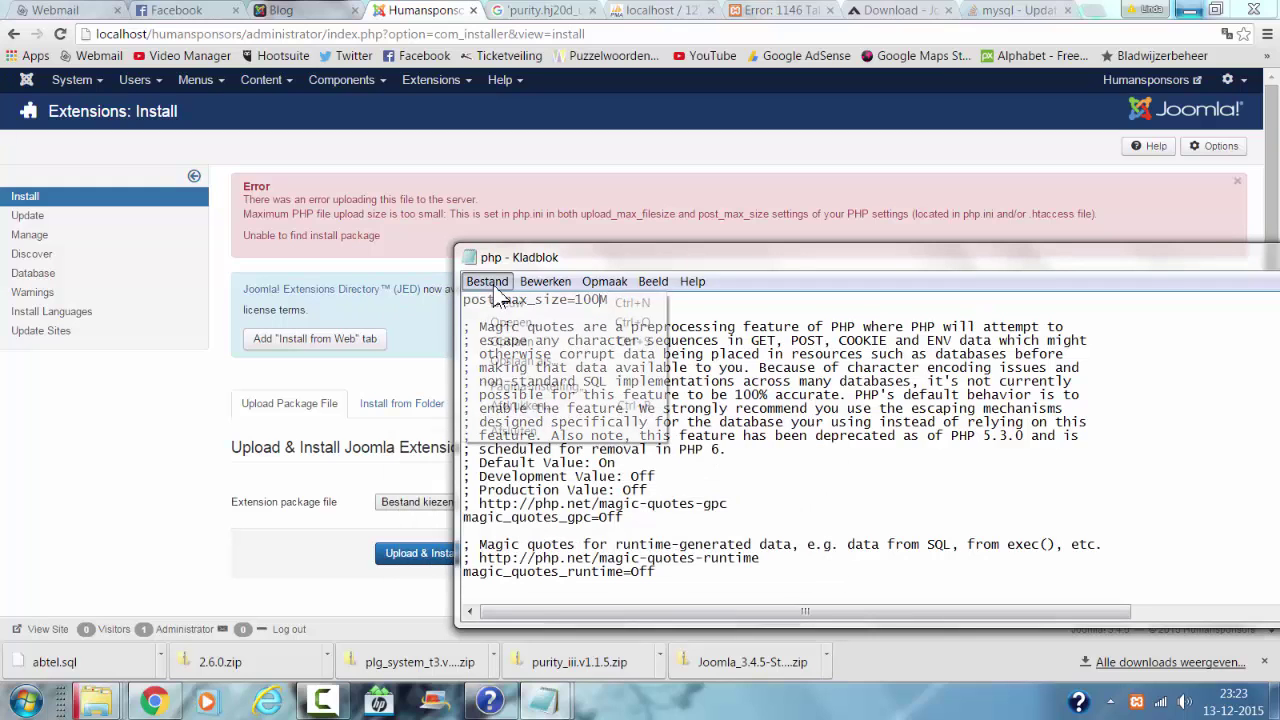
{"action": "left_click", "coordinate": [553, 347]}
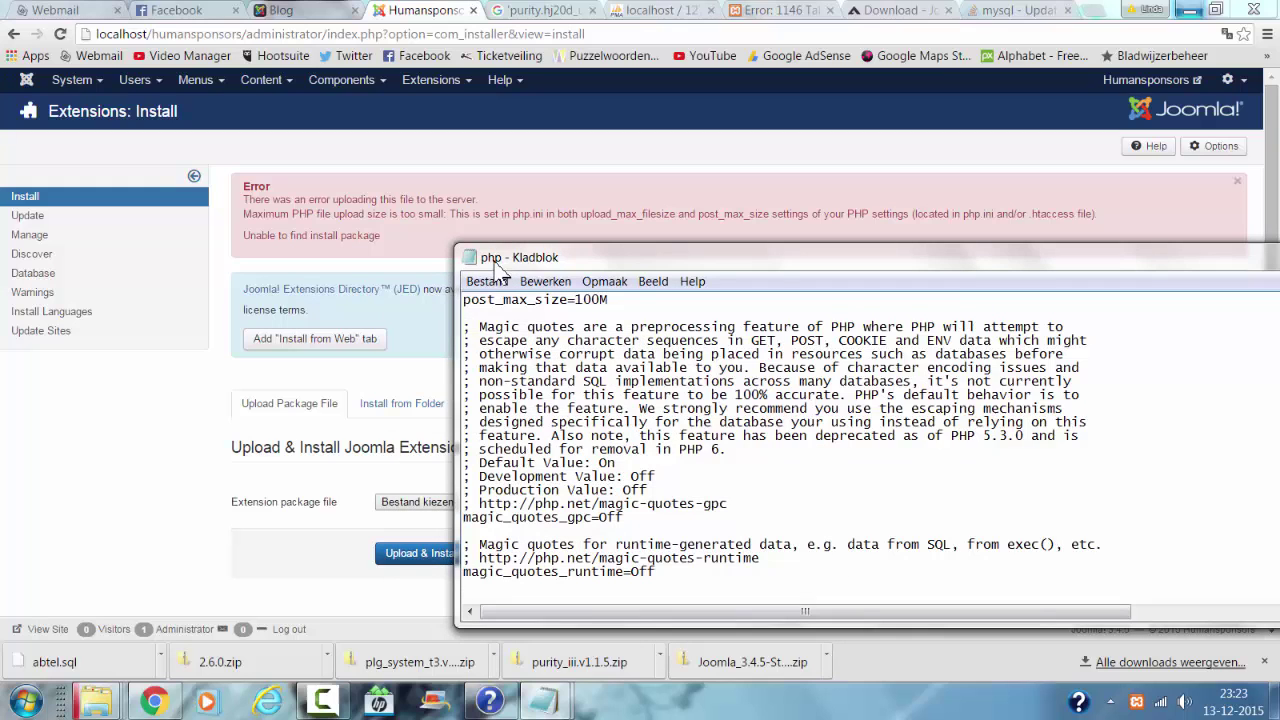
Save the edits as php.ini (All files) over the original in C:\xampp\php
{"action": "left_click", "coordinate": [487, 281]}
{"action": "left_click", "coordinate": [540, 360]}
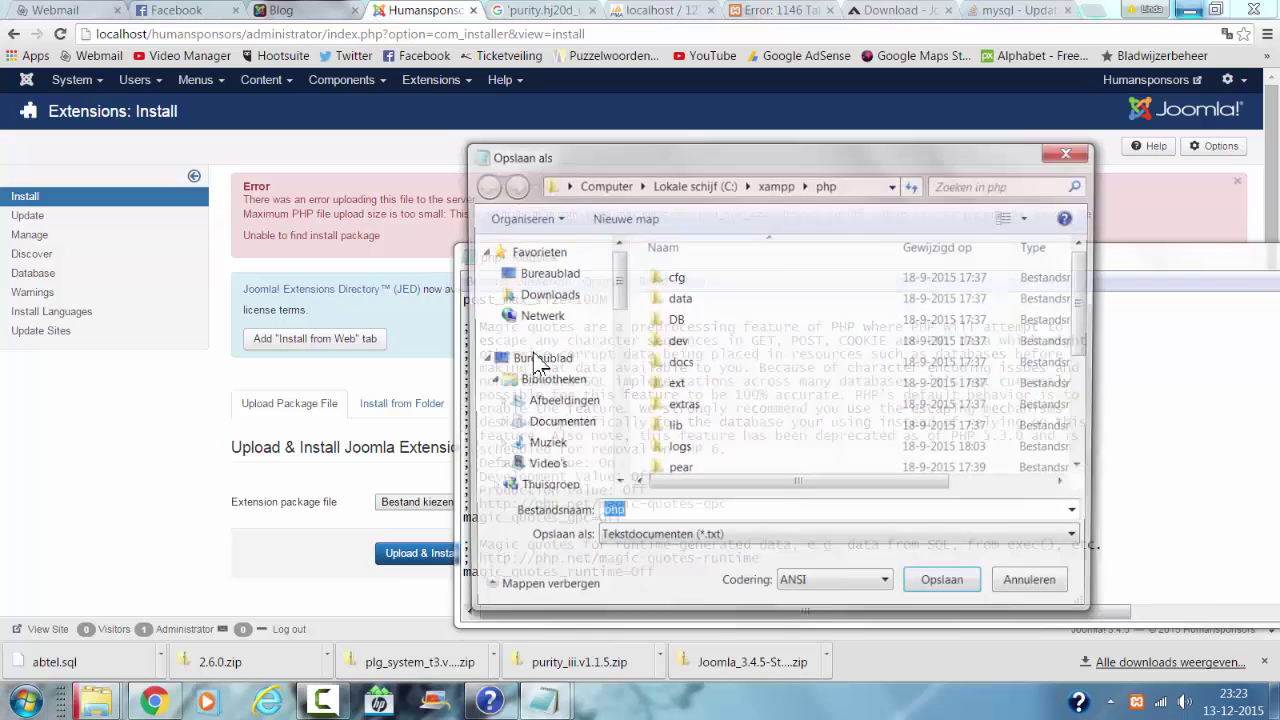
{"action": "left_click_drag", "start_coordinate": [1084, 318], "coordinate": [1108, 452]}
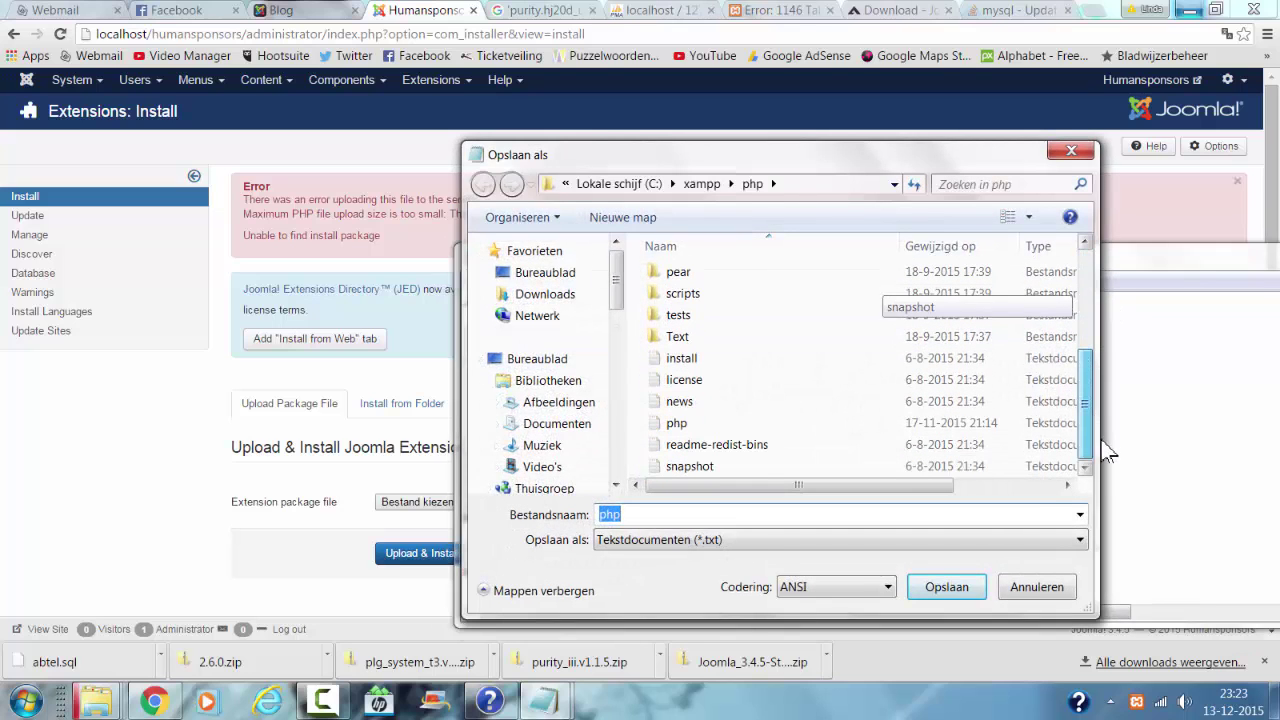
{"action": "left_click", "coordinate": [743, 543]}
{"action": "left_click", "coordinate": [735, 575]}
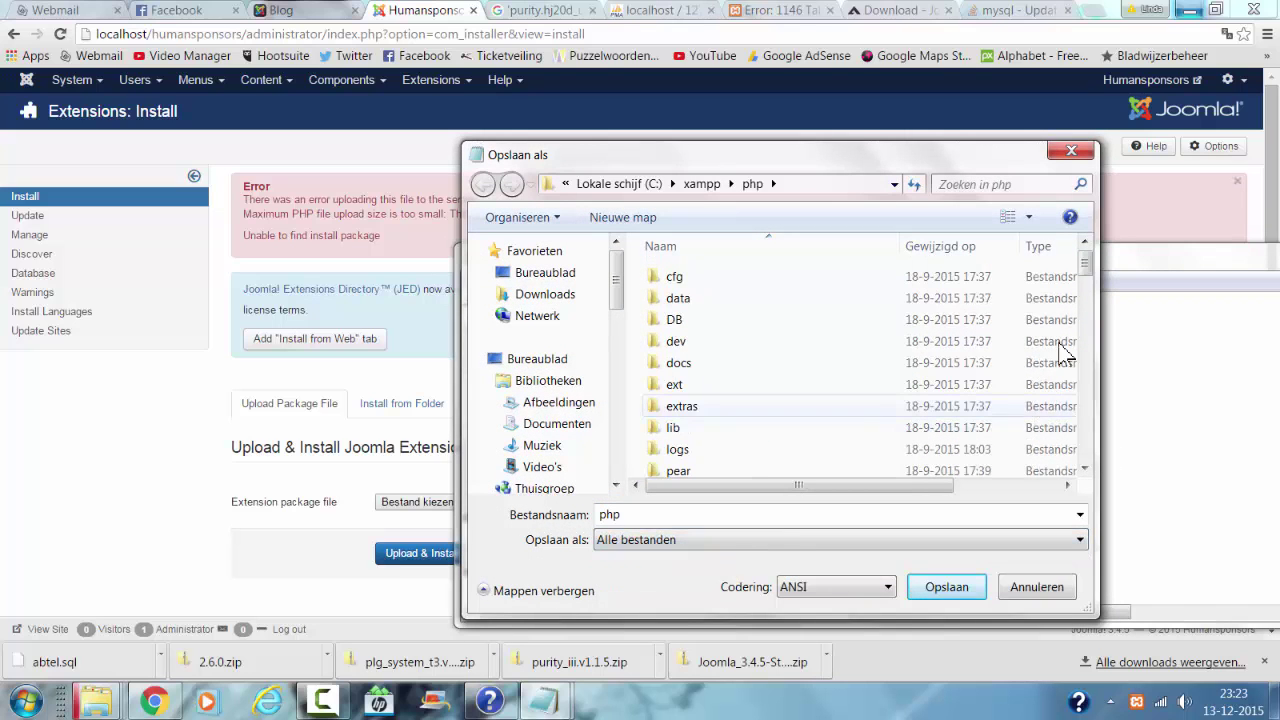
{"action": "left_click_drag", "start_coordinate": [1086, 255], "coordinate": [1094, 392]}
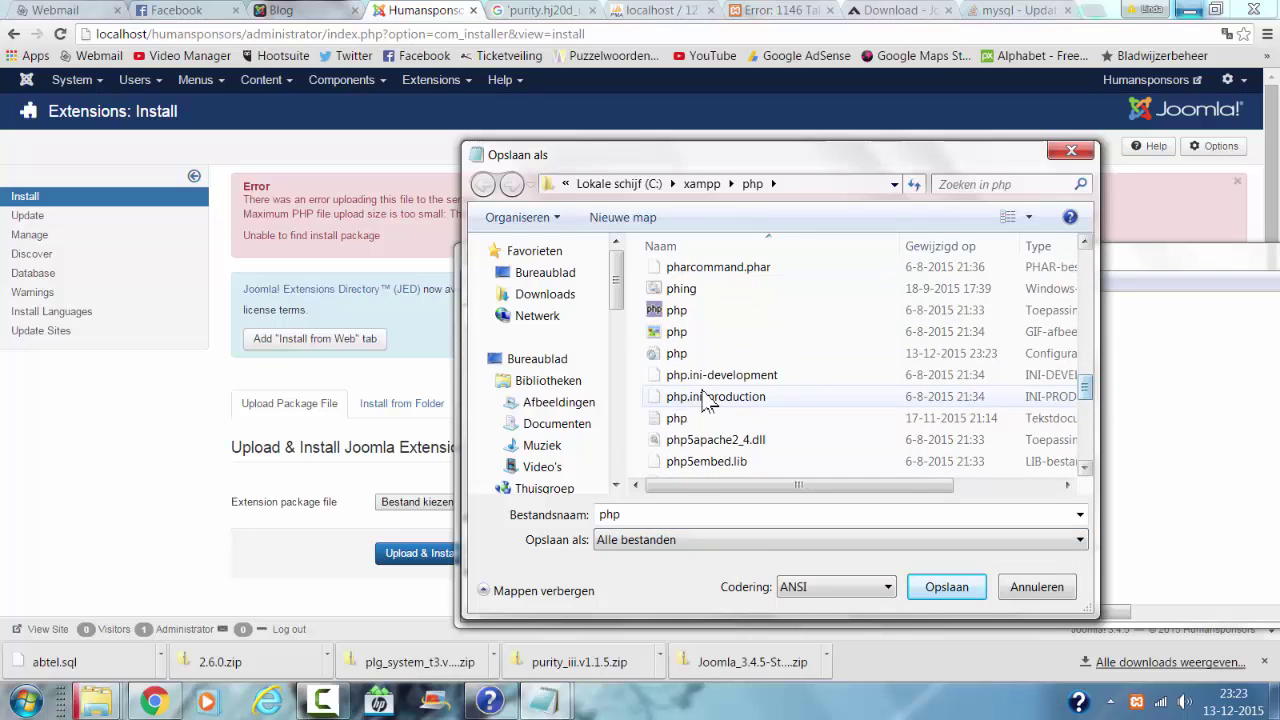
{"action": "left_click", "coordinate": [966, 594]}
{"action": "left_click", "coordinate": [699, 352]}
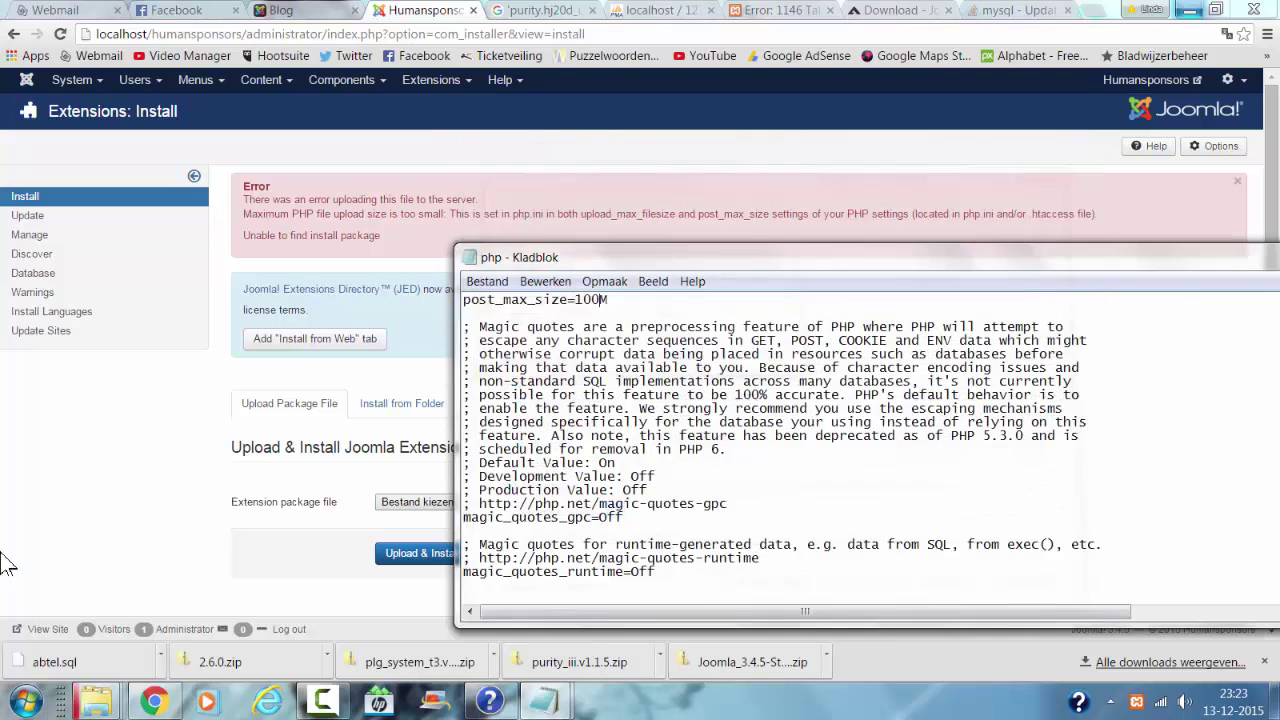
{"action": "left_click", "coordinate": [240, 2]}
Upload and install plg_system_t3.v2.5.1 again; the upload-size error still appears
{"action": "left_click", "coordinate": [250, 33]}
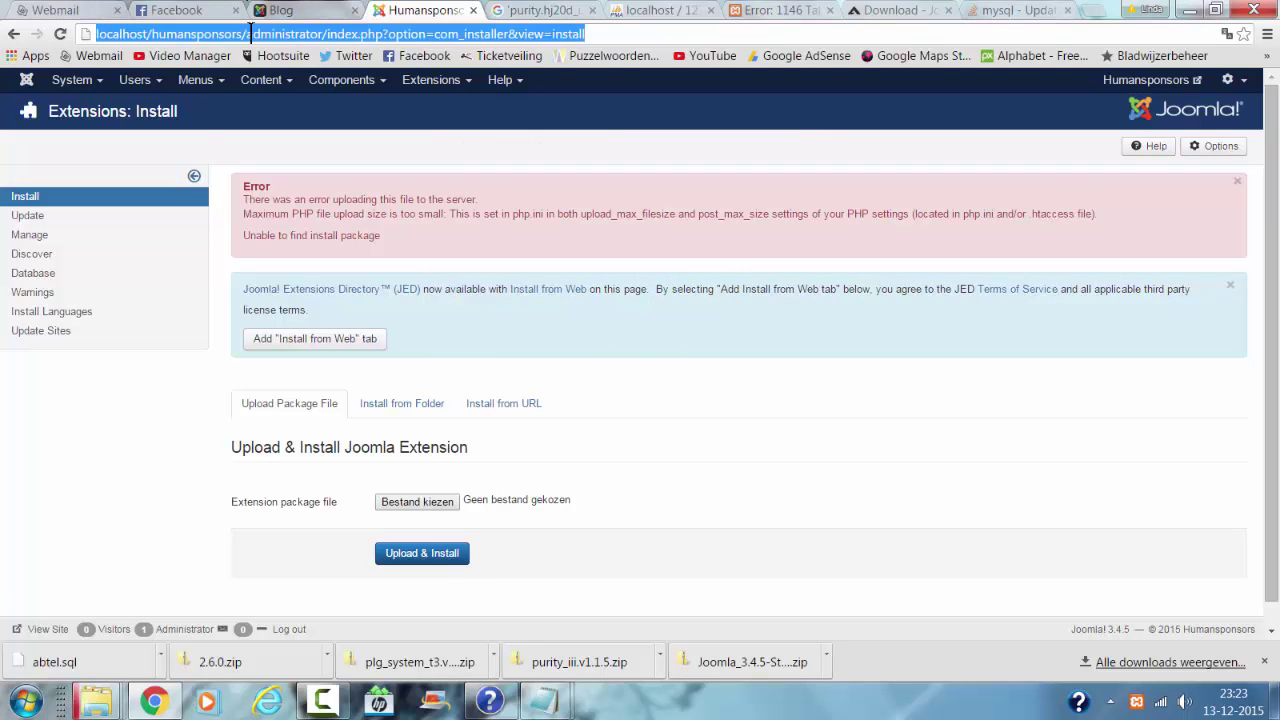
{"action": "left_click", "coordinate": [436, 508]}
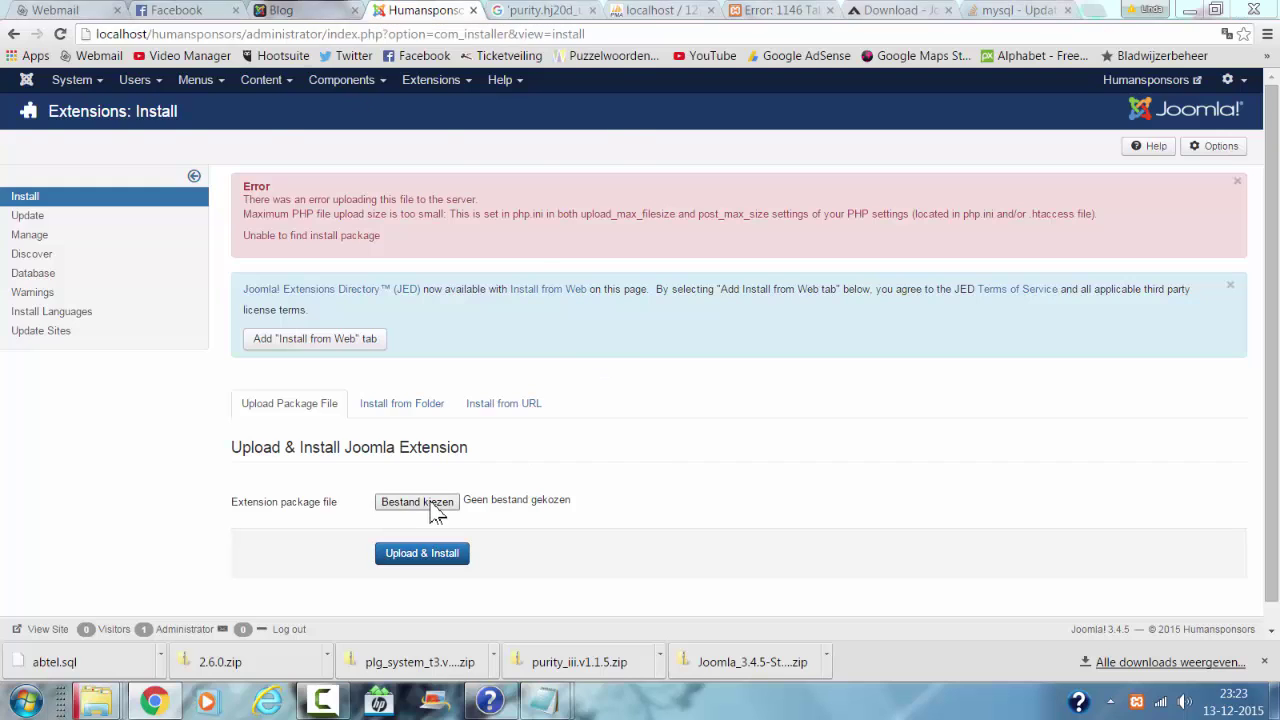
{"action": "left_click_drag", "start_coordinate": [545, 150], "coordinate": [528, 385]}
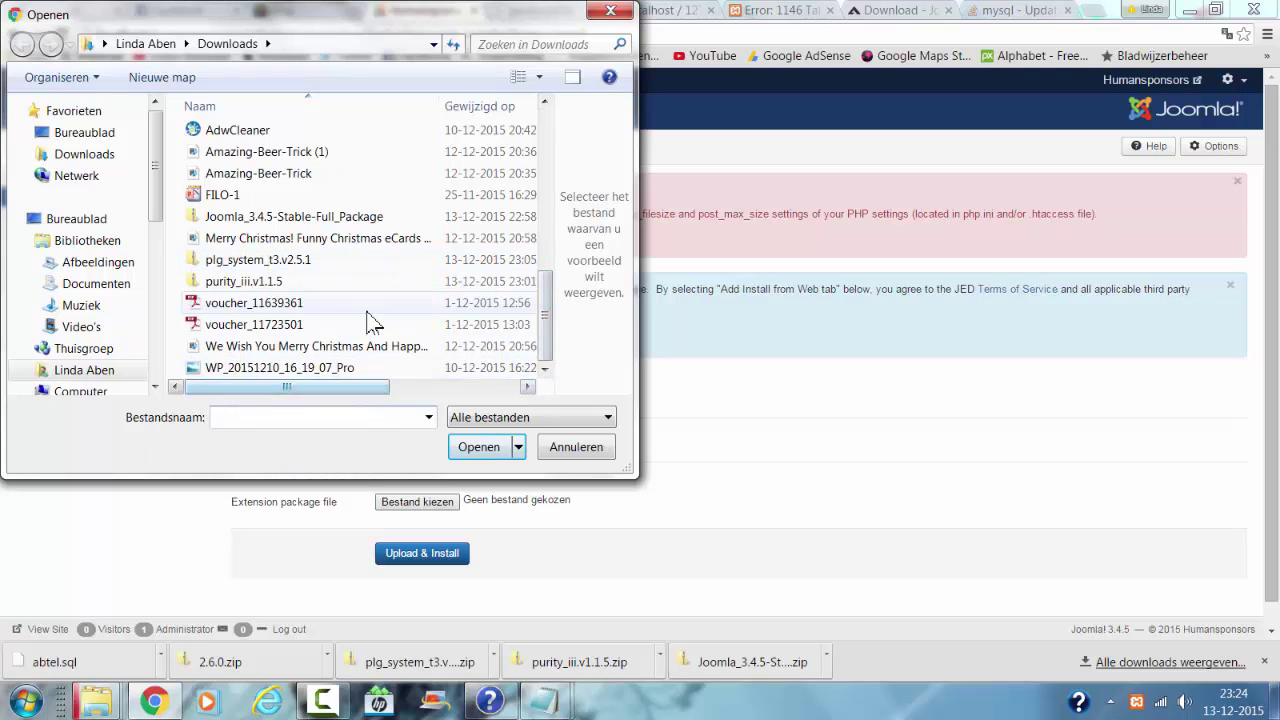
{"action": "left_click", "coordinate": [360, 260]}
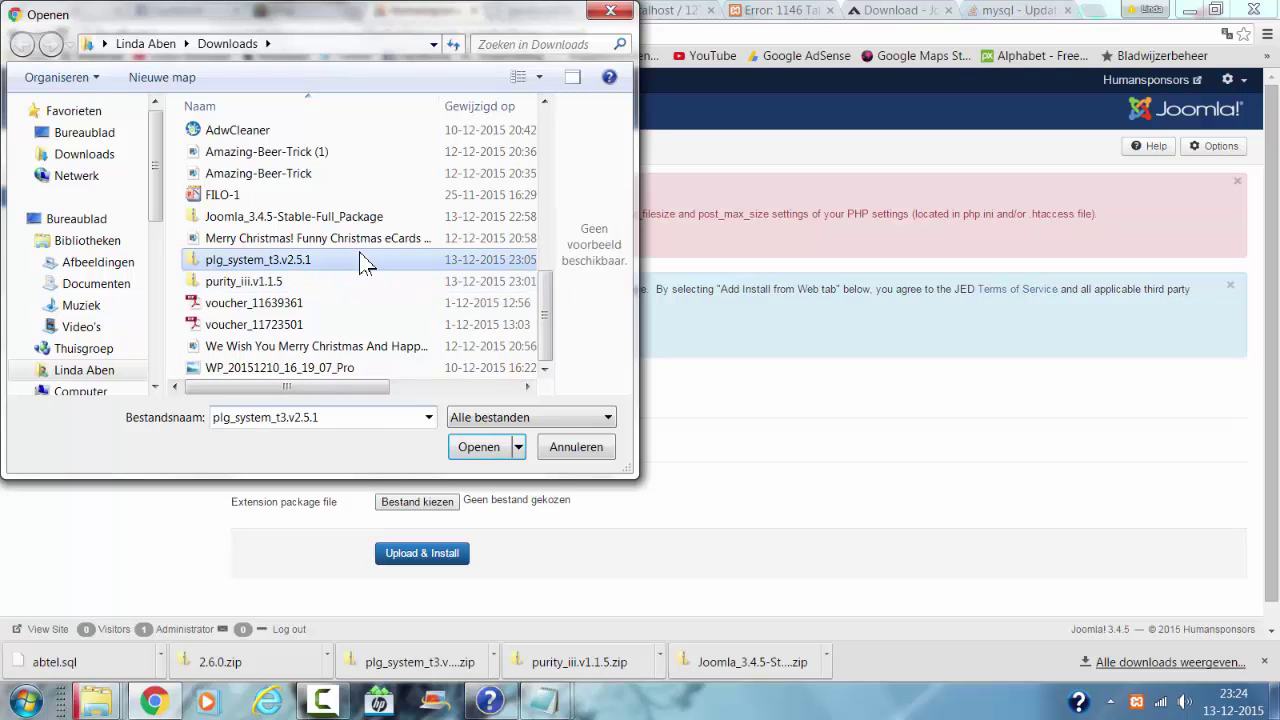
{"action": "left_click", "coordinate": [478, 450]}
{"action": "left_click", "coordinate": [425, 553]}
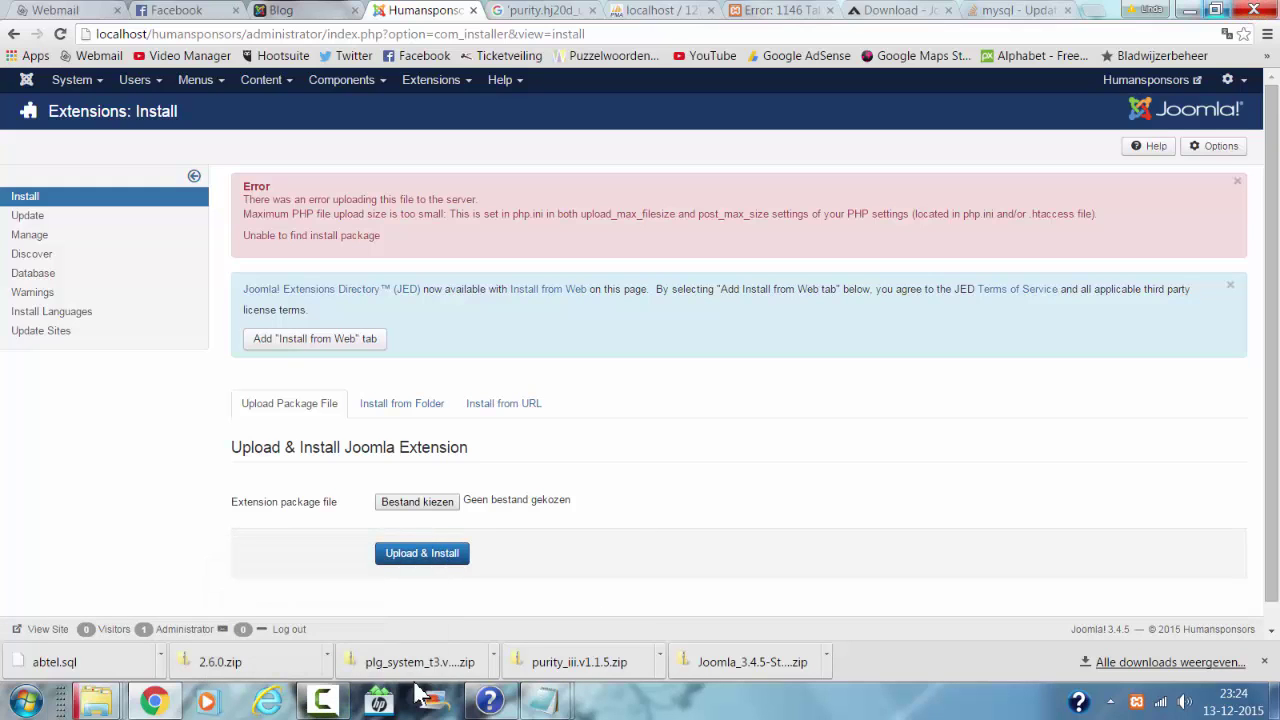
{"action": "left_click", "coordinate": [318, 703]}
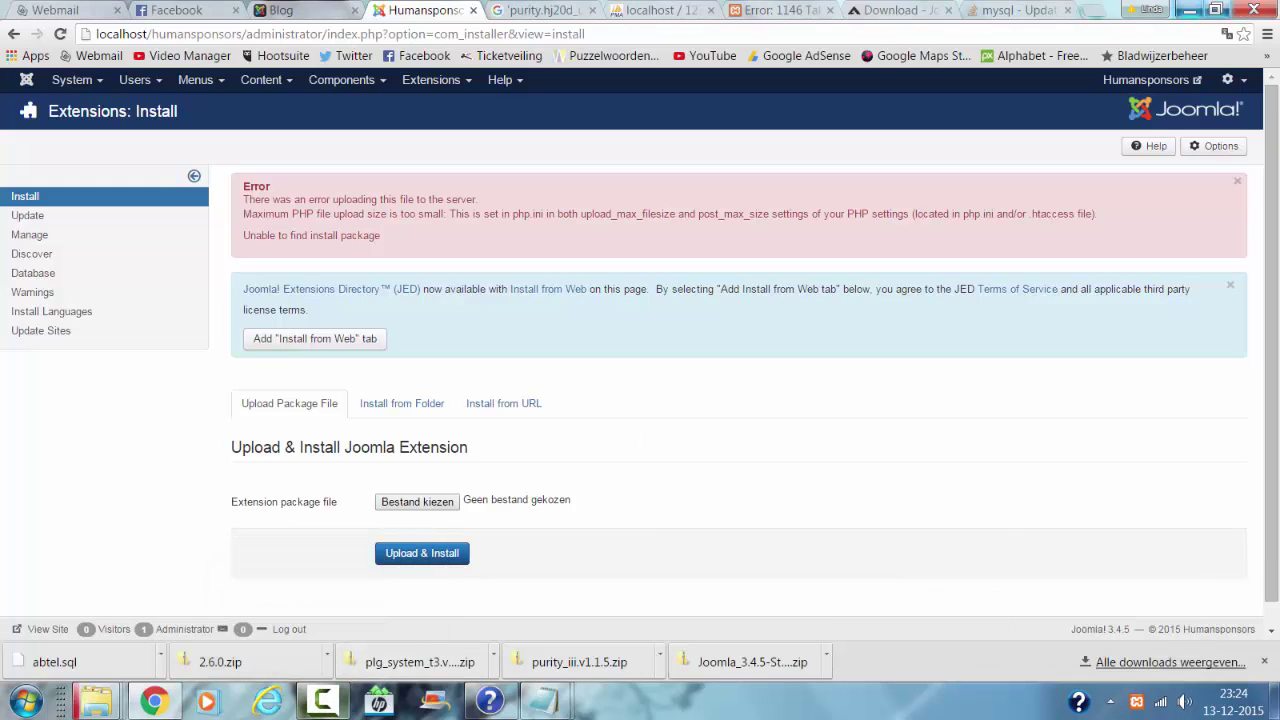
Minimize the browser and Notepad, then launch XAMPP Control Panel from the desktop icon
{"action": "left_click", "coordinate": [1189, 10]}
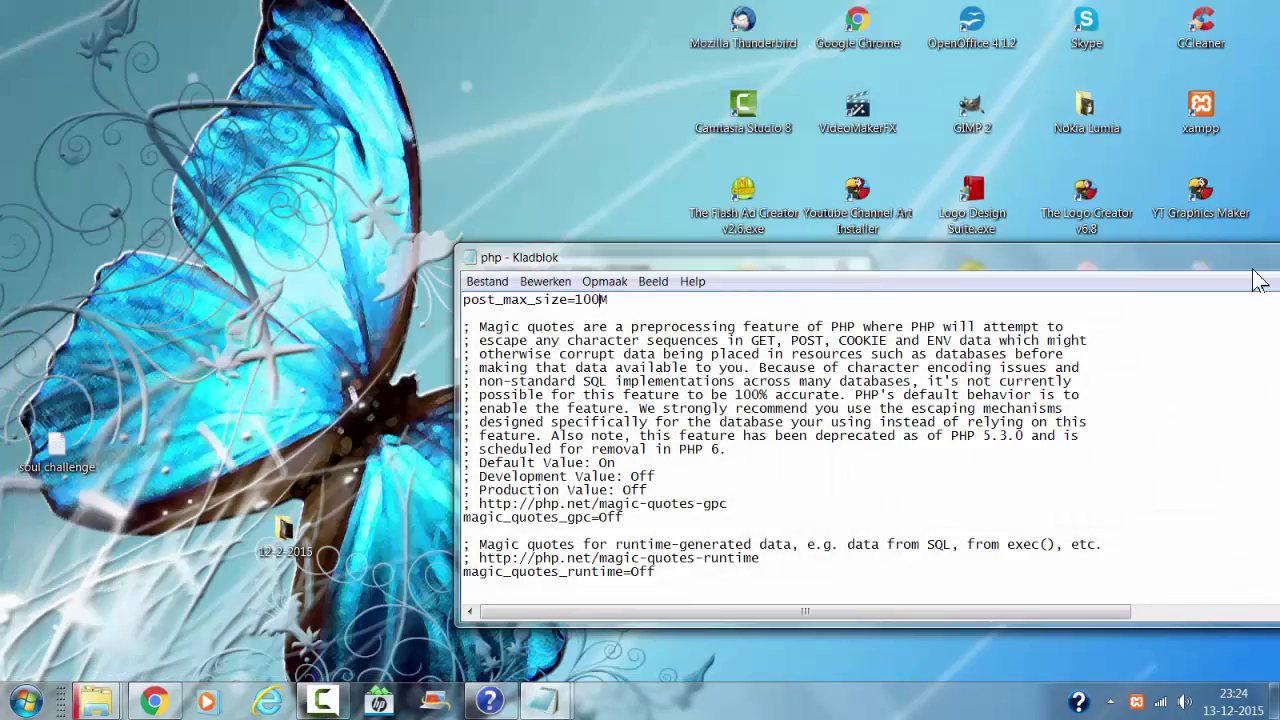
{"action": "left_click_drag", "start_coordinate": [1253, 270], "coordinate": [1058, 285]}
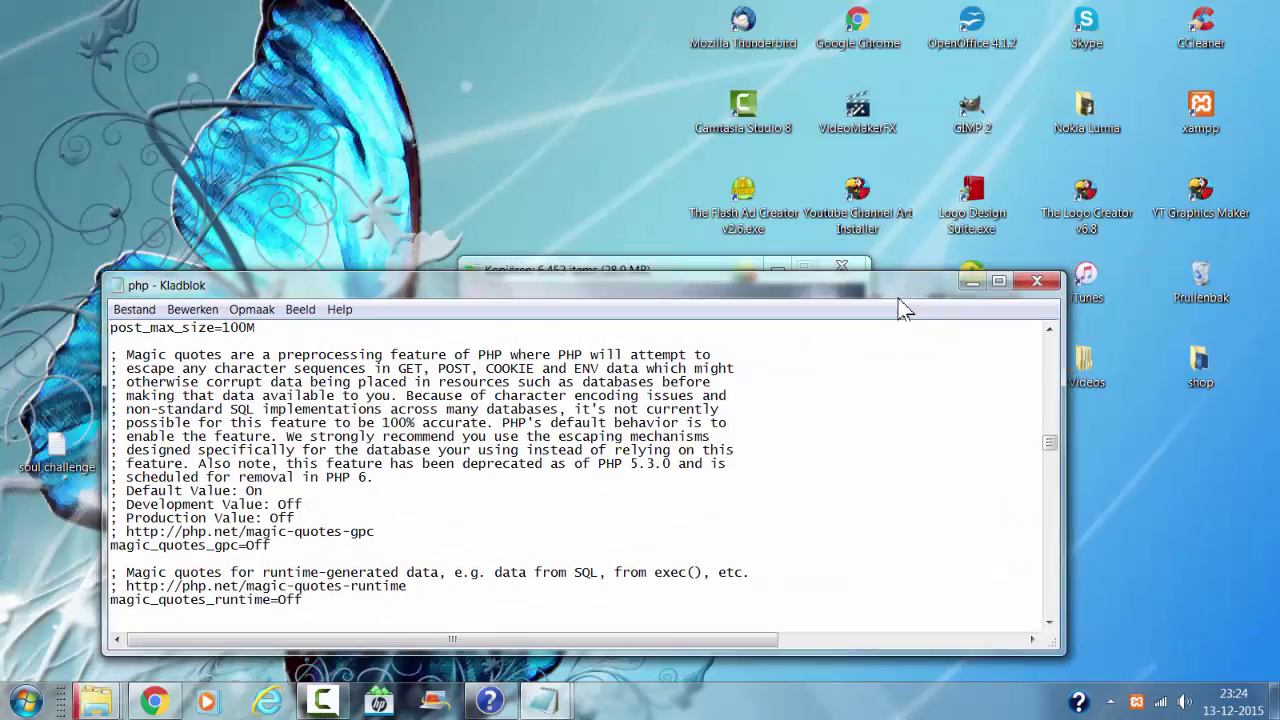
{"action": "left_click", "coordinate": [975, 278]}
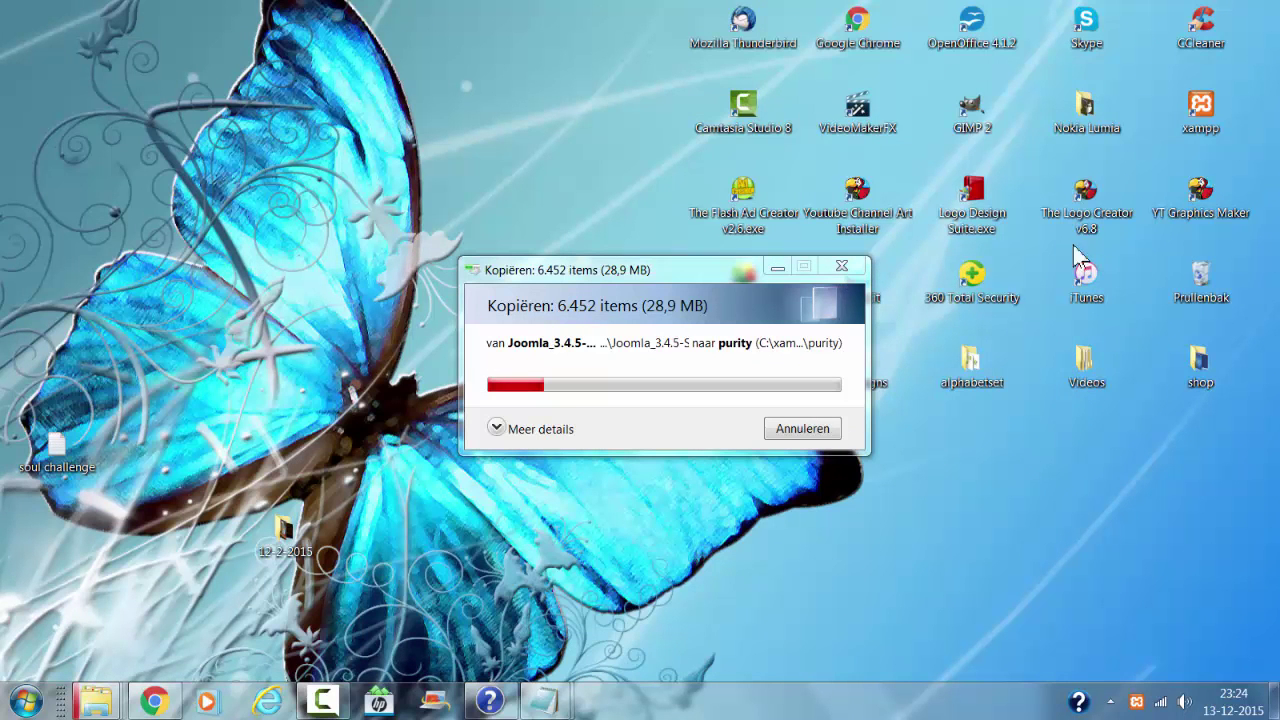
{"action": "double_click", "coordinate": [1205, 103]}
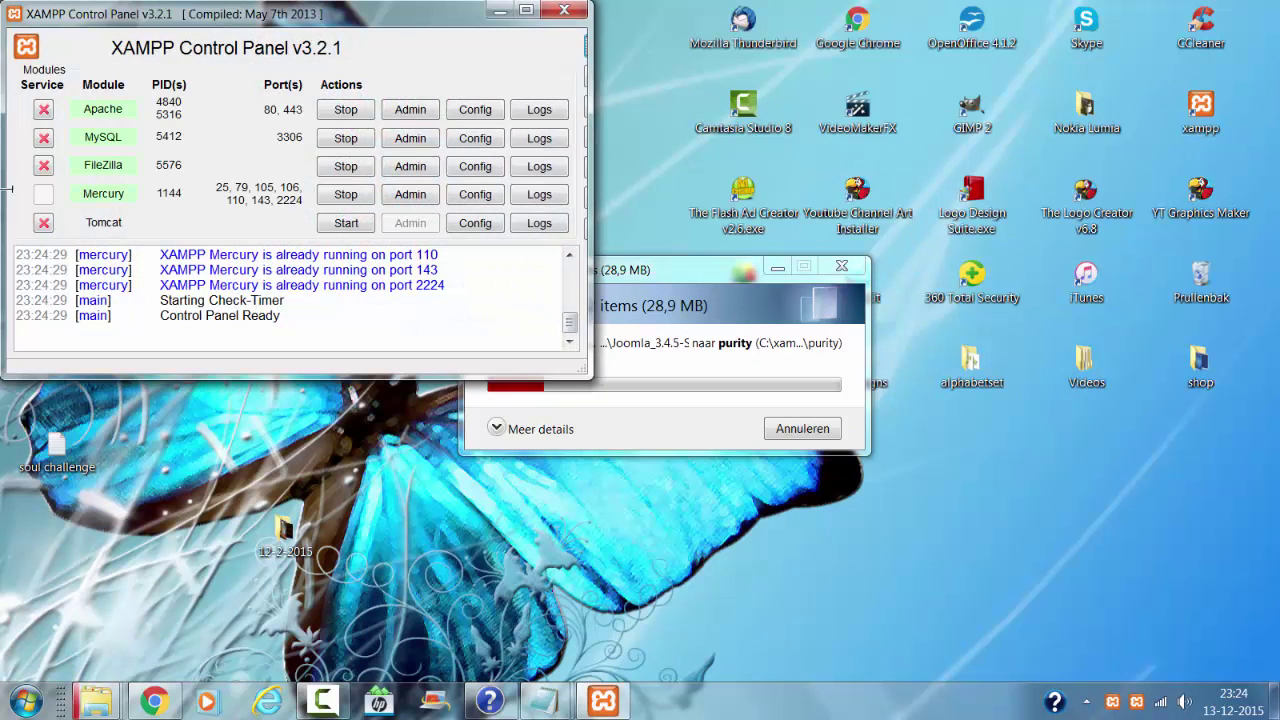
Stop the Apache, MySQL, FileZilla and Mercury modules
{"action": "left_click", "coordinate": [336, 110]}
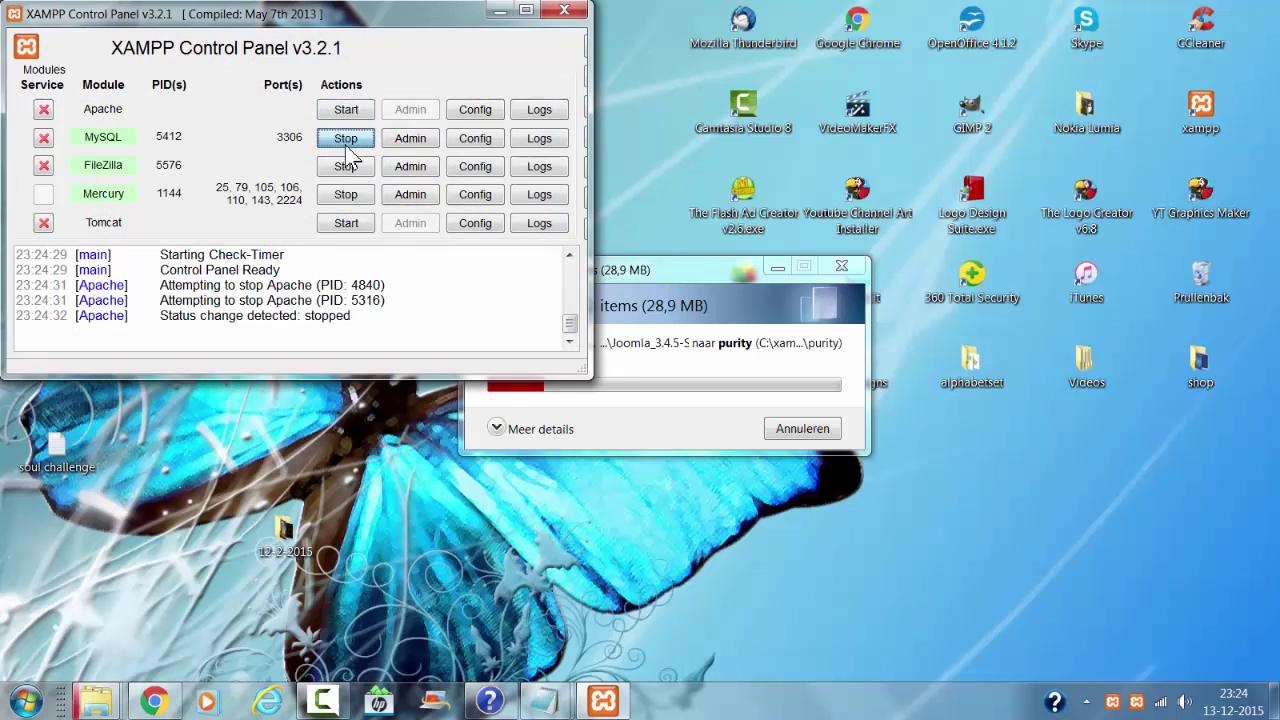
{"action": "left_click", "coordinate": [345, 138]}
{"action": "left_click", "coordinate": [345, 166]}
{"action": "left_click", "coordinate": [350, 195]}
Start Apache, MySQL, FileZilla and Mercury again; Tomcat fails to start
{"action": "left_click", "coordinate": [345, 222]}
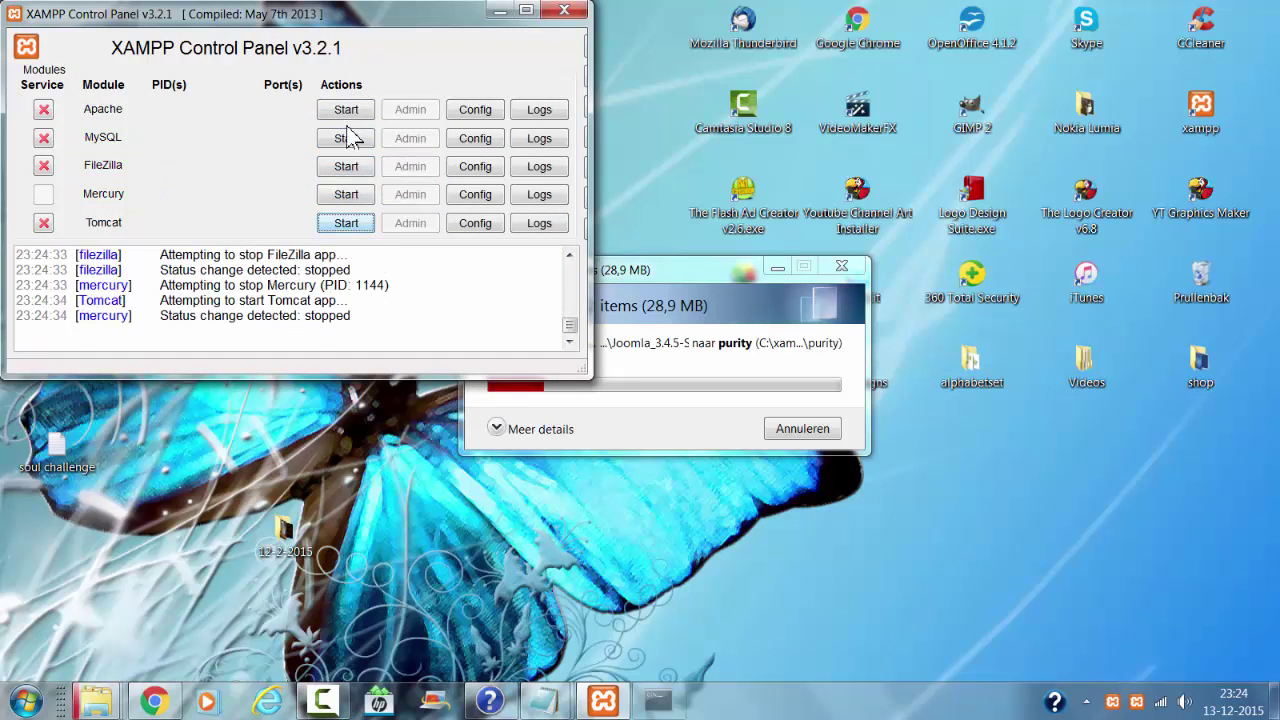
{"action": "left_click", "coordinate": [346, 110]}
{"action": "left_click", "coordinate": [350, 139]}
{"action": "left_click", "coordinate": [346, 166]}
{"action": "left_click", "coordinate": [346, 194]}
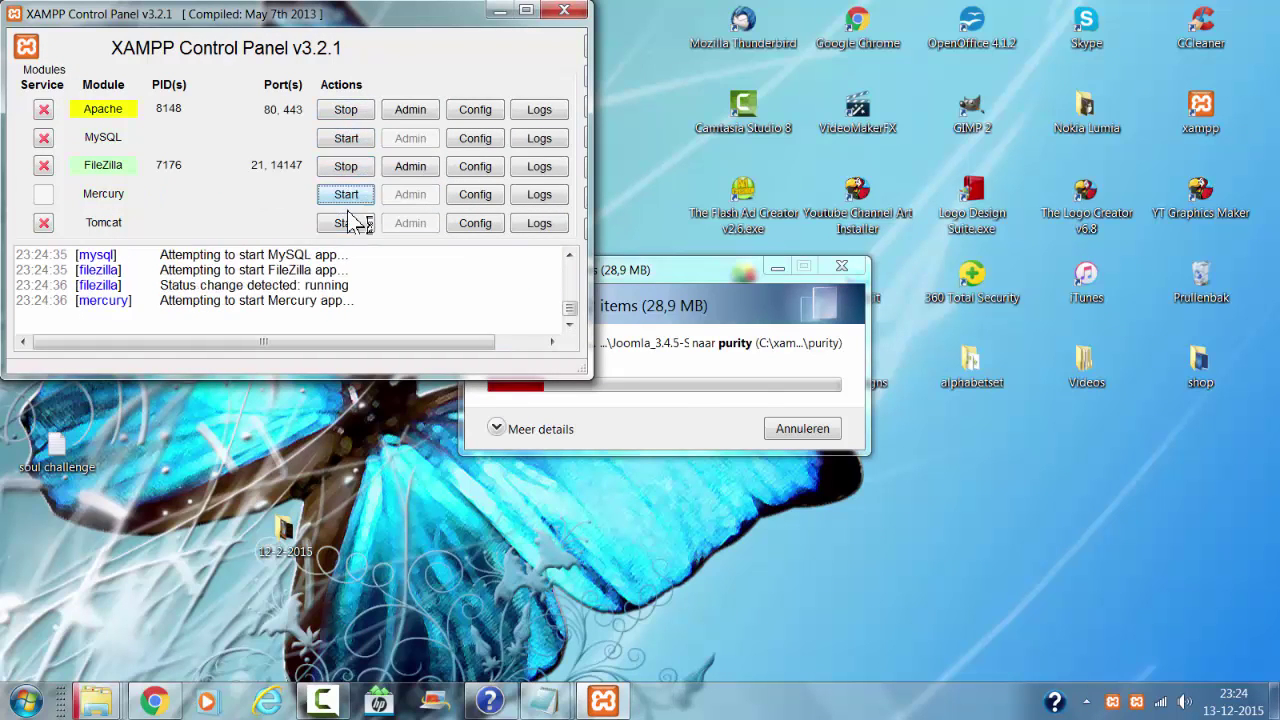
{"action": "left_click", "coordinate": [348, 223]}
{"action": "left_click", "coordinate": [352, 224]}
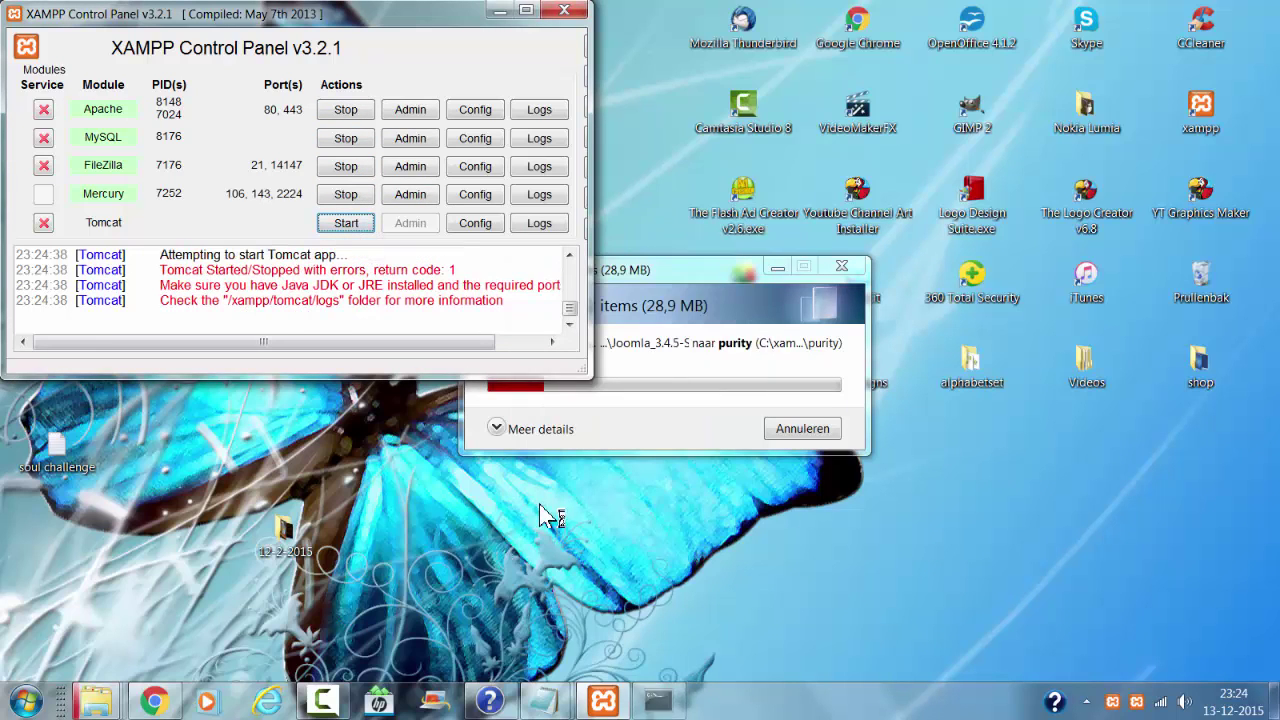
{"action": "left_click", "coordinate": [172, 703]}
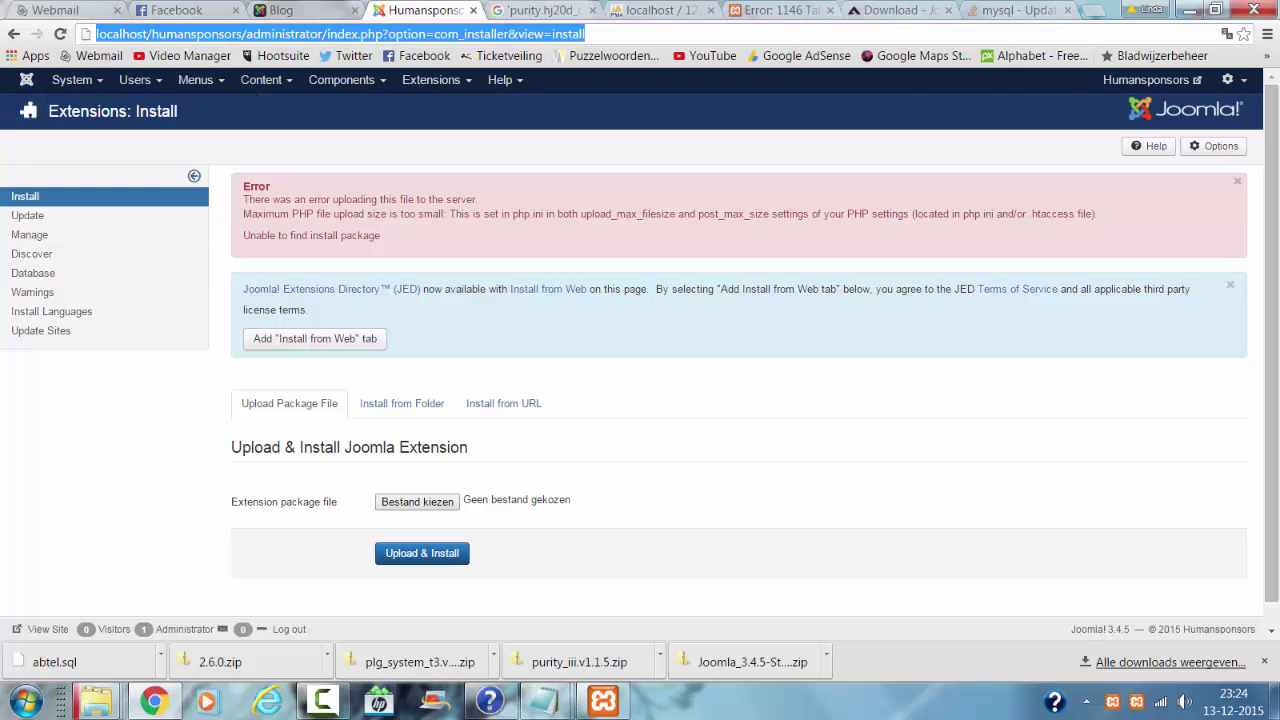
Log out of the Joomla administrator and attempt to log back in
{"action": "left_click", "coordinate": [1232, 79]}
{"action": "left_click", "coordinate": [1180, 175]}
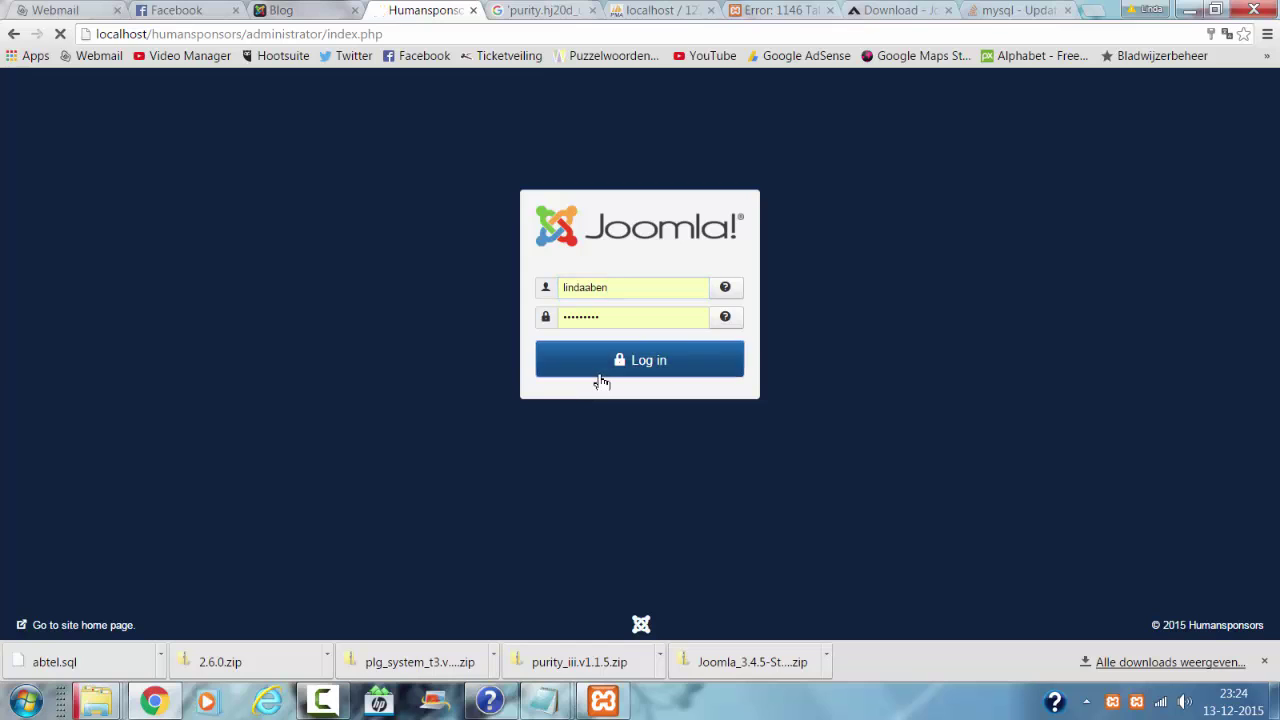
{"action": "left_click", "coordinate": [600, 378]}
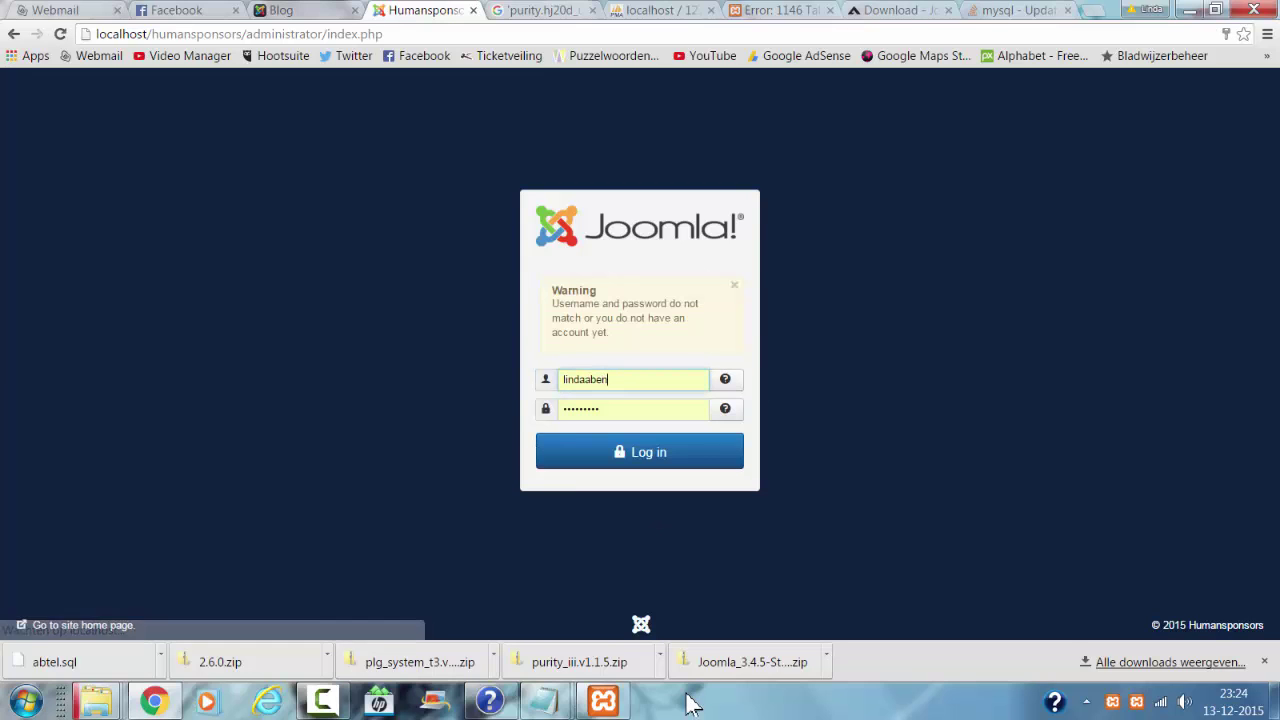
{"action": "left_click", "coordinate": [656, 466]}
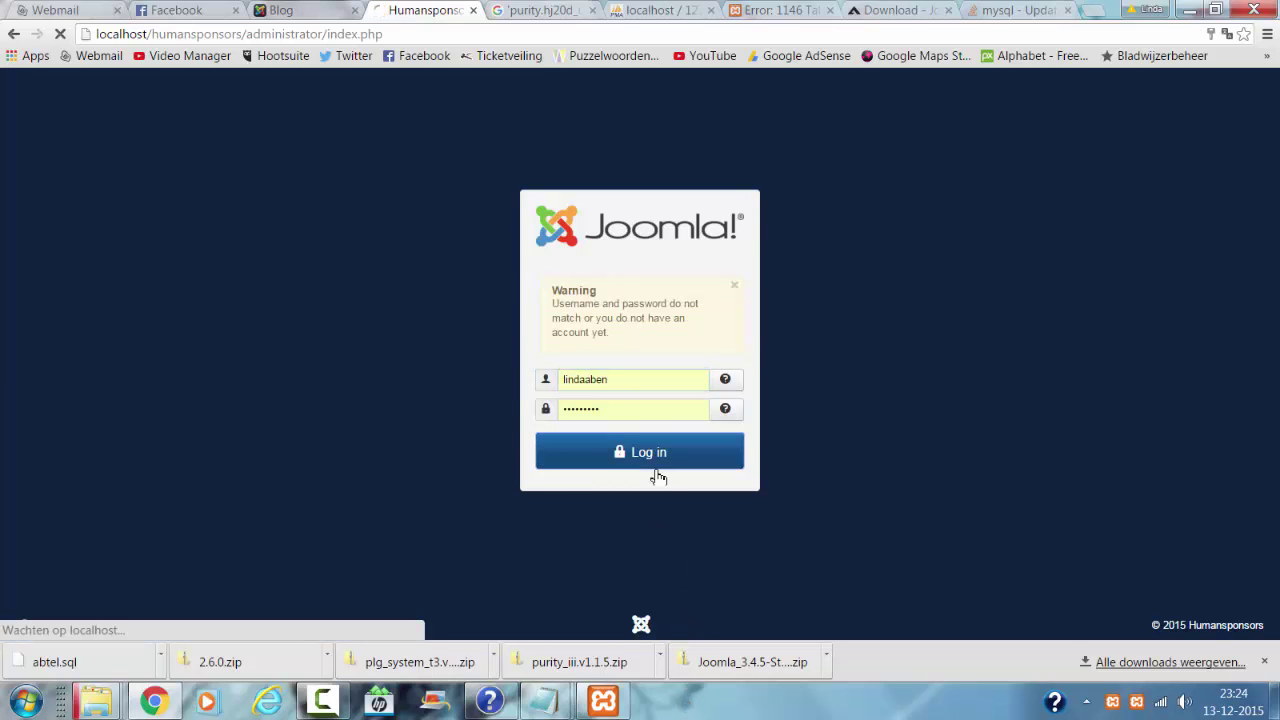
Clear the rejected password and re-enter the username as admin
{"action": "double_click", "coordinate": [629, 409]}
{"action": "key", "text": "BackSpace"}
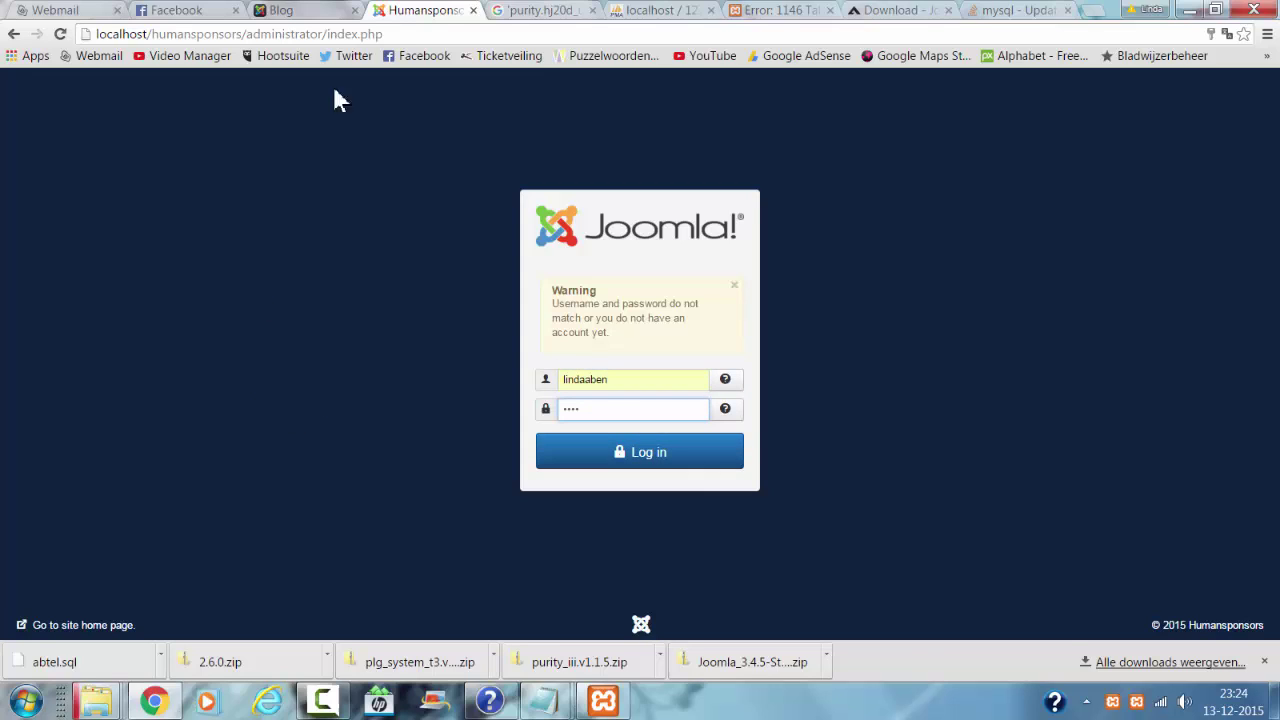
{"action": "double_click", "coordinate": [630, 380]}
{"action": "type", "text": "ad"}
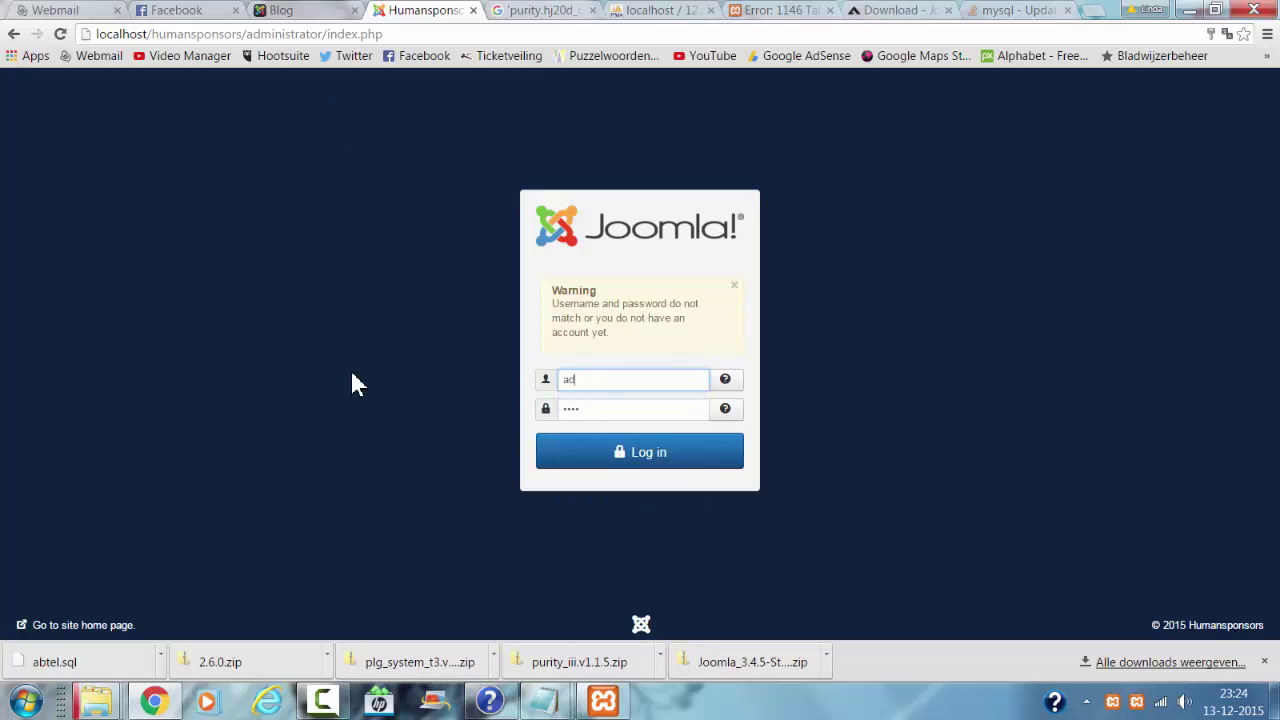
{"action": "type", "text": "min"}
{"action": "key", "text": "Tab"}
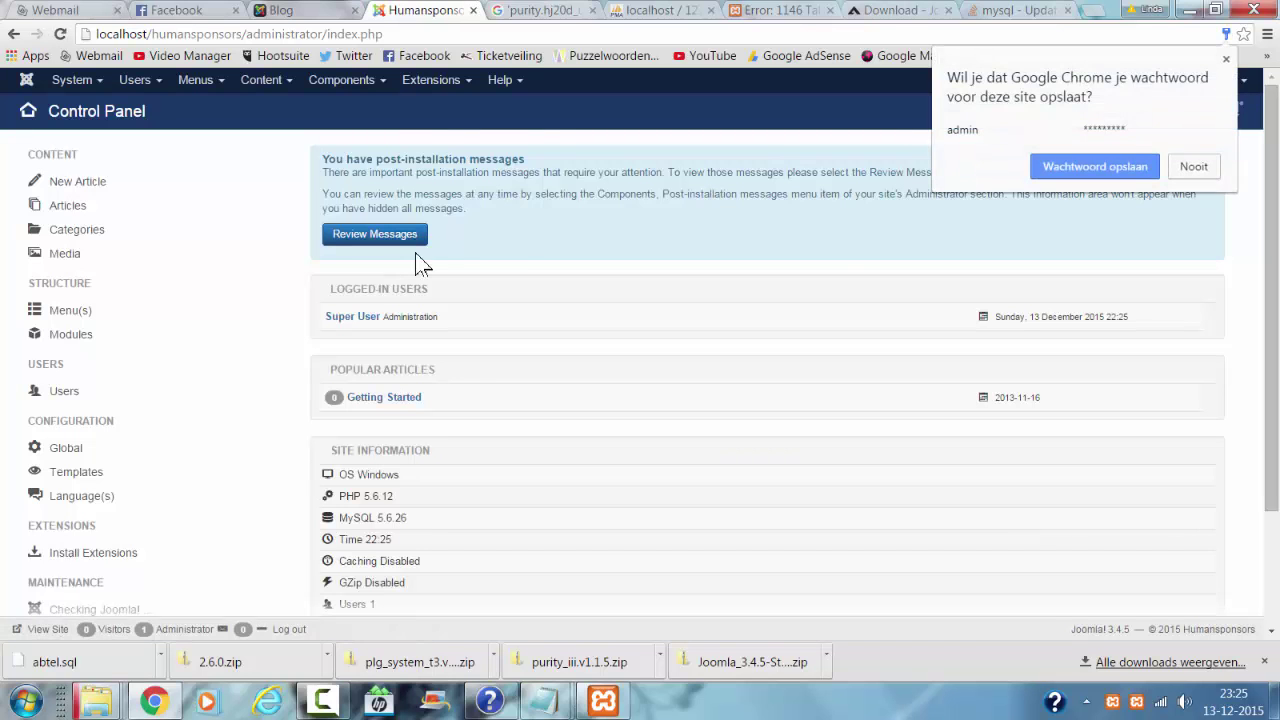
Open the extension installer's Upload Package File tab and select the purity_iii.v1.1.5 package
{"action": "left_click", "coordinate": [422, 86]}
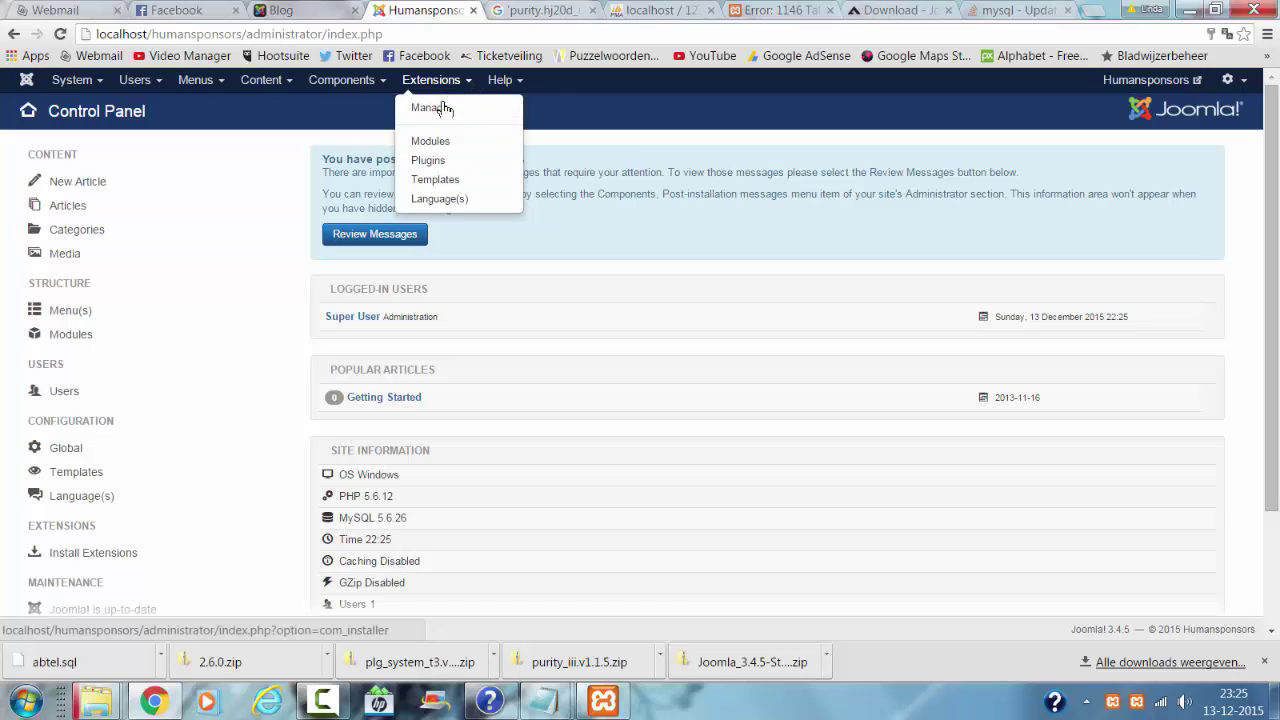
{"action": "left_click", "coordinate": [440, 112]}
{"action": "left_click", "coordinate": [367, 243]}
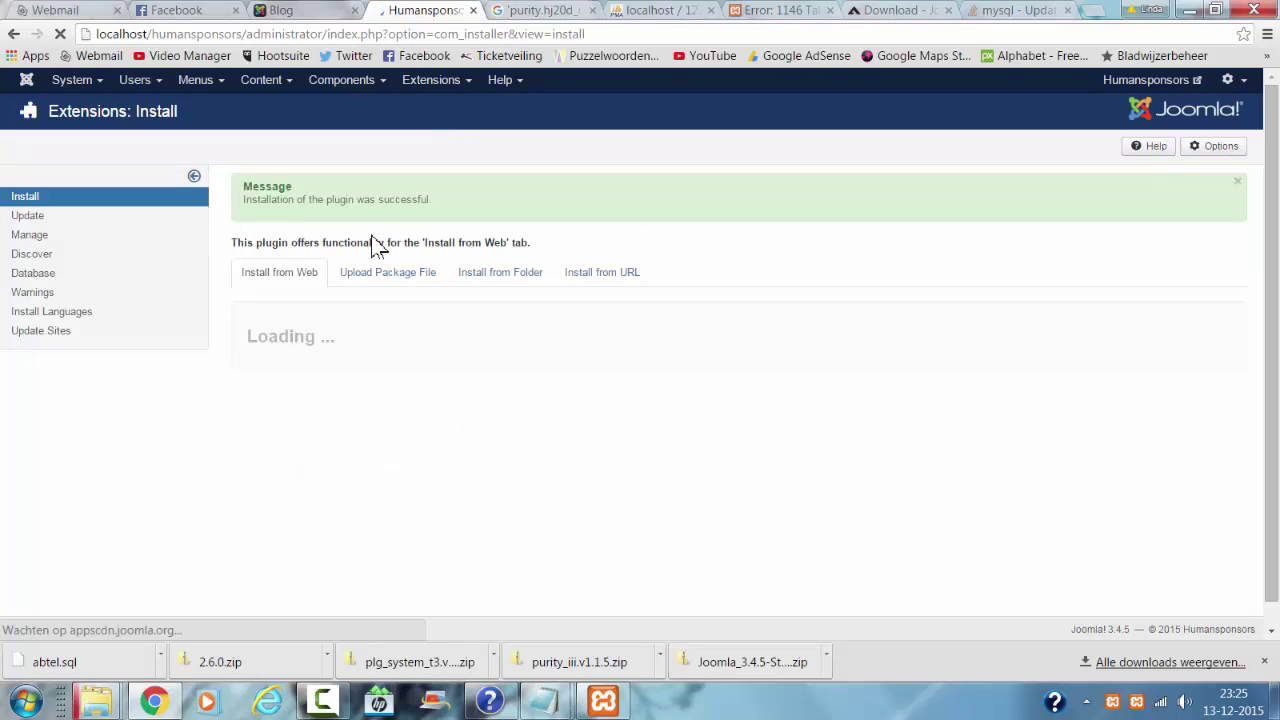
{"action": "left_click", "coordinate": [388, 274]}
{"action": "left_click", "coordinate": [418, 370]}
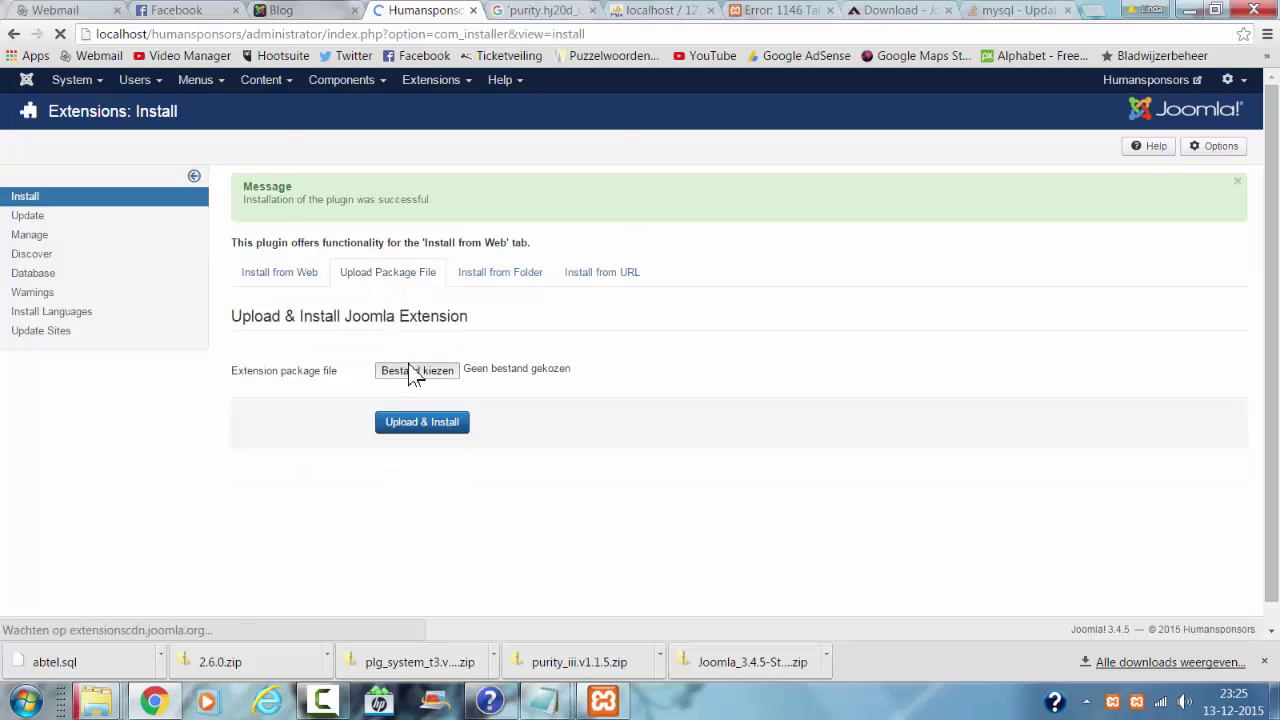
{"action": "left_click_drag", "start_coordinate": [530, 134], "coordinate": [527, 337]}
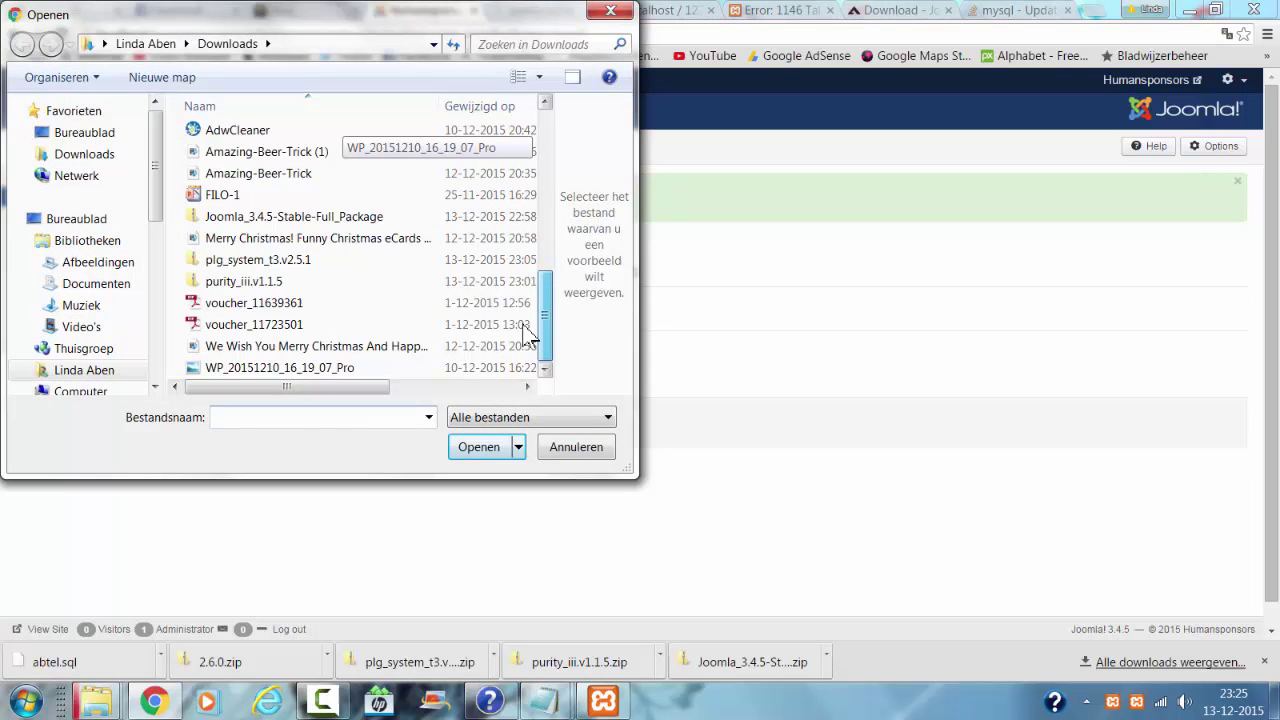
{"action": "left_click", "coordinate": [378, 284]}
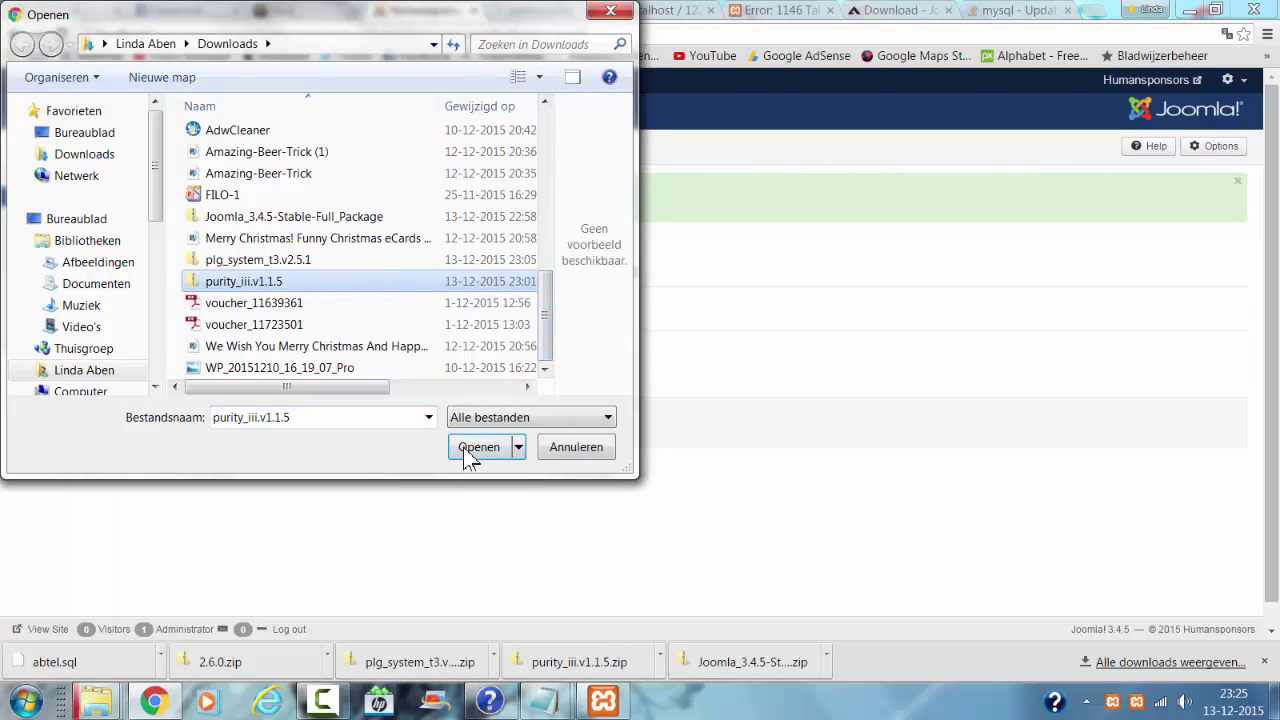
{"action": "left_click", "coordinate": [470, 455]}
Choose plg_system_t3.v2.5.1 instead and upload and install it
{"action": "left_click", "coordinate": [410, 368]}
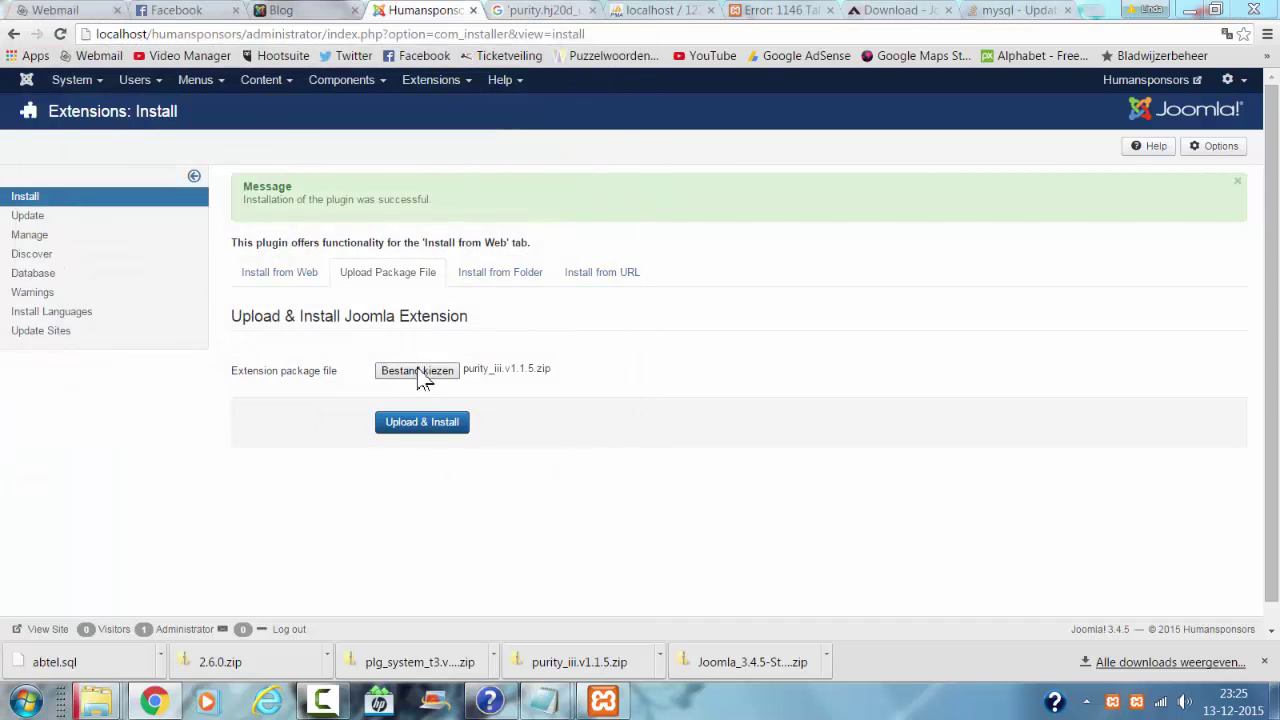
{"action": "left_click_drag", "start_coordinate": [539, 174], "coordinate": [554, 337]}
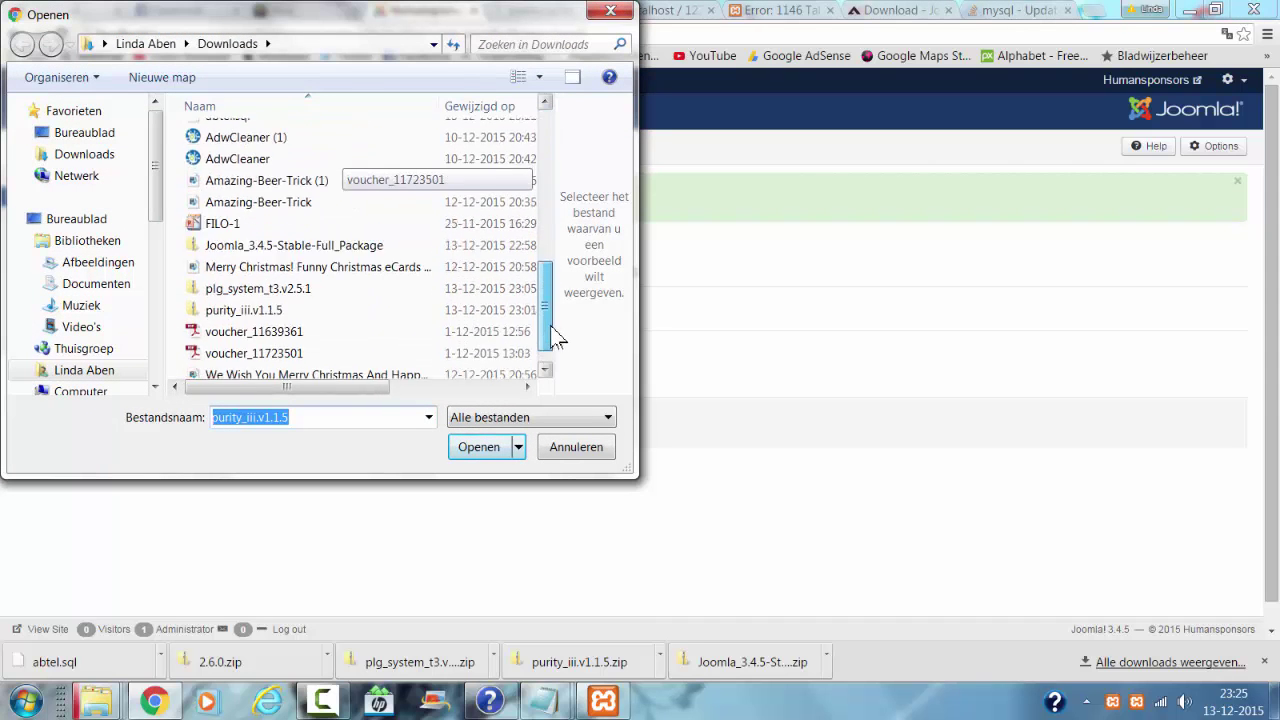
{"action": "scroll", "coordinate": [557, 347], "scroll_direction": "up", "scroll_amount": 1}
{"action": "scroll", "coordinate": [557, 347], "scroll_direction": "down", "scroll_amount": 1}
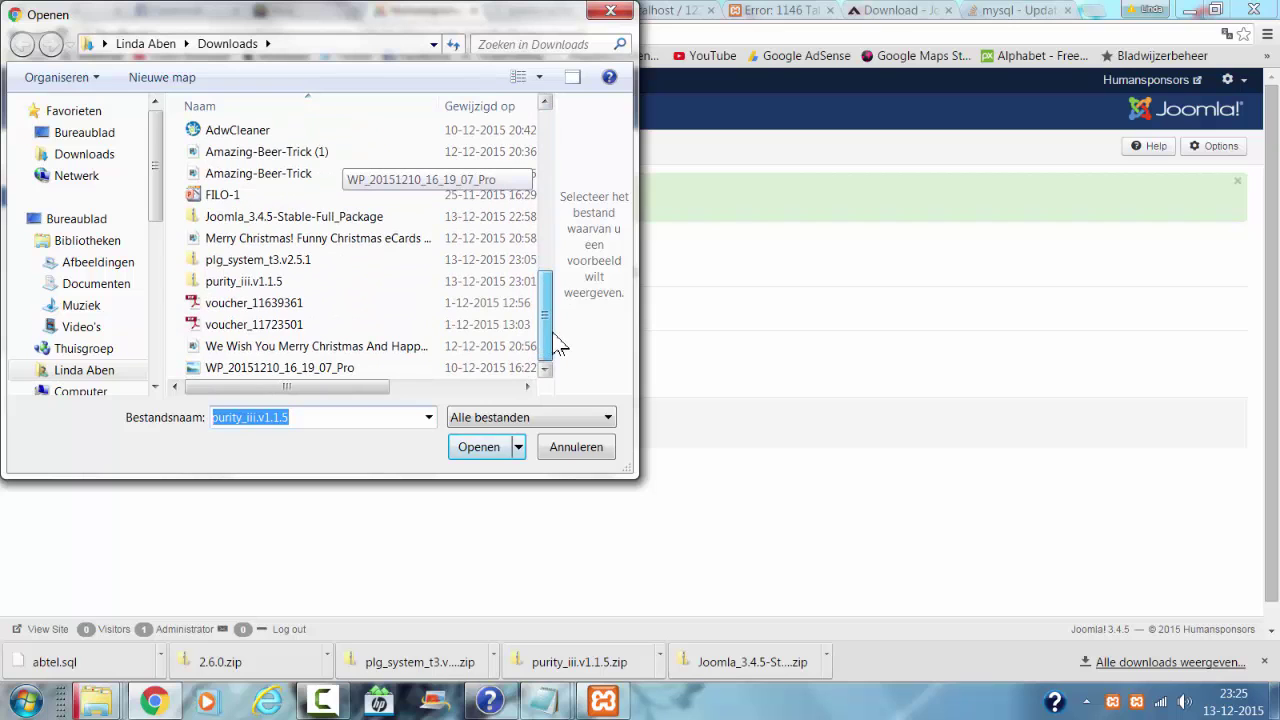
{"action": "left_click", "coordinate": [316, 260]}
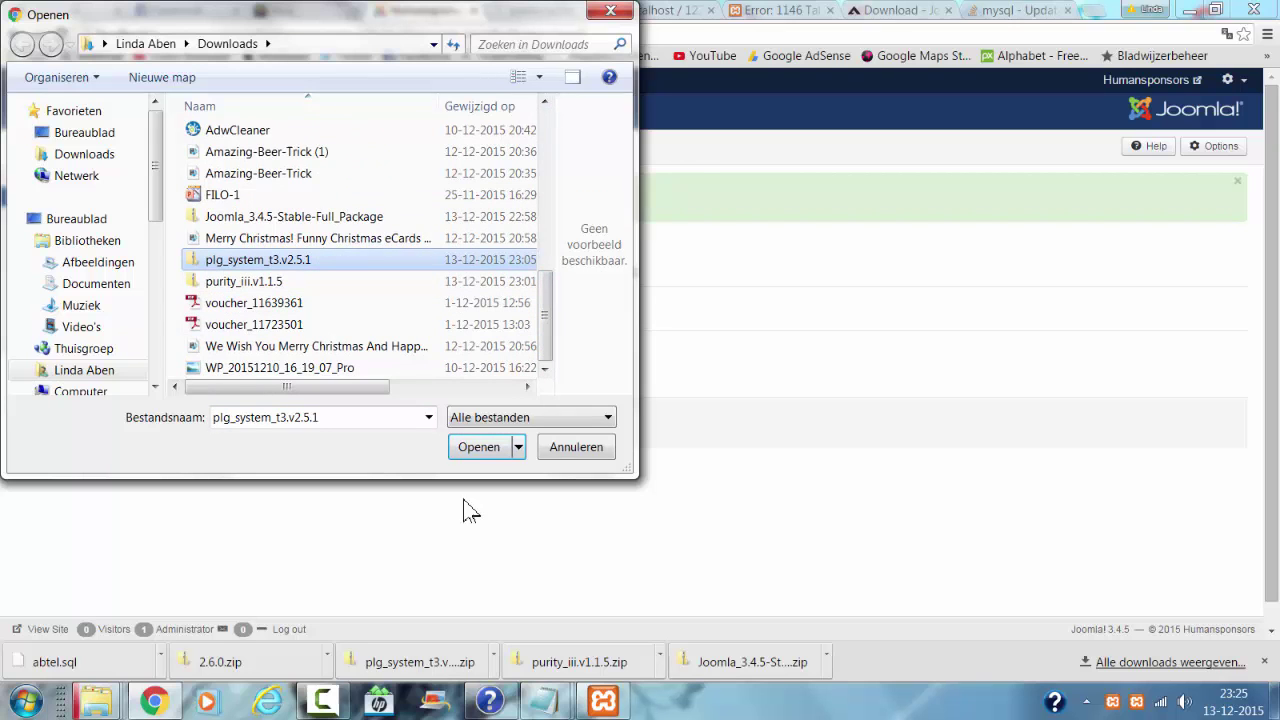
{"action": "left_click", "coordinate": [478, 447]}
{"action": "left_click", "coordinate": [390, 426]}
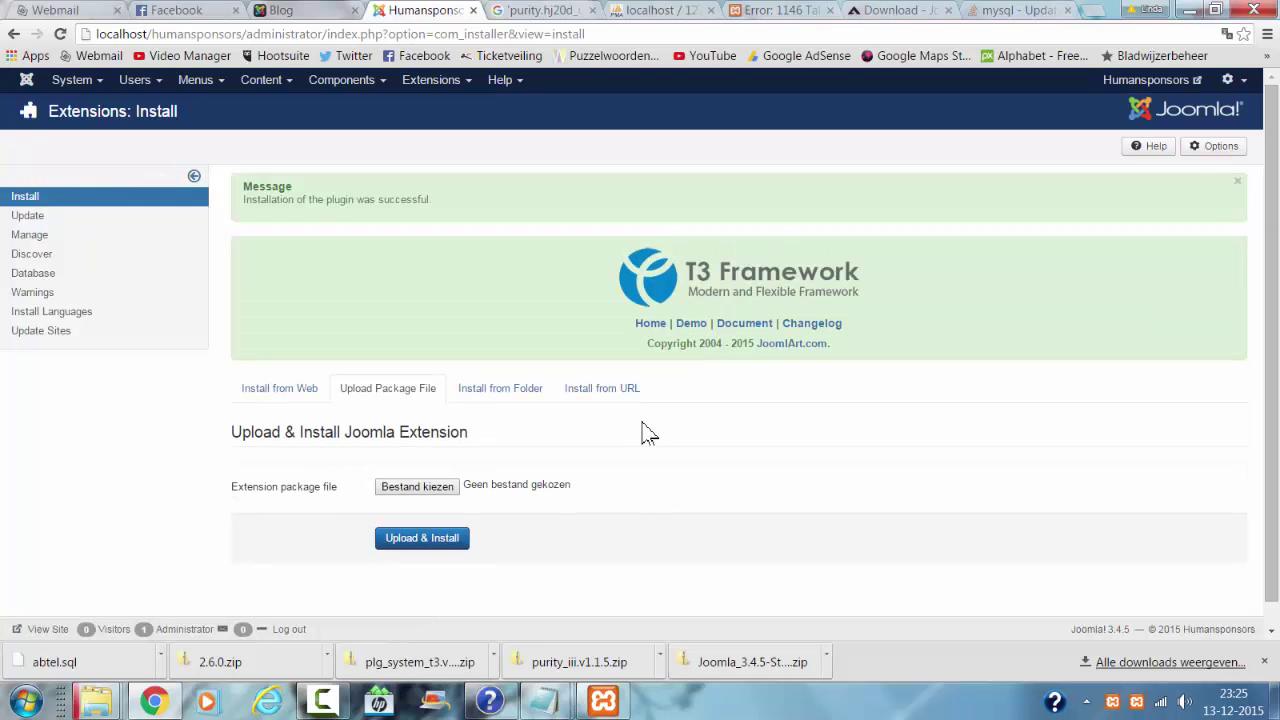
Open the purity_III - Default template style and set it as default for All
{"action": "left_click", "coordinate": [432, 79]}
{"action": "left_click", "coordinate": [435, 181]}
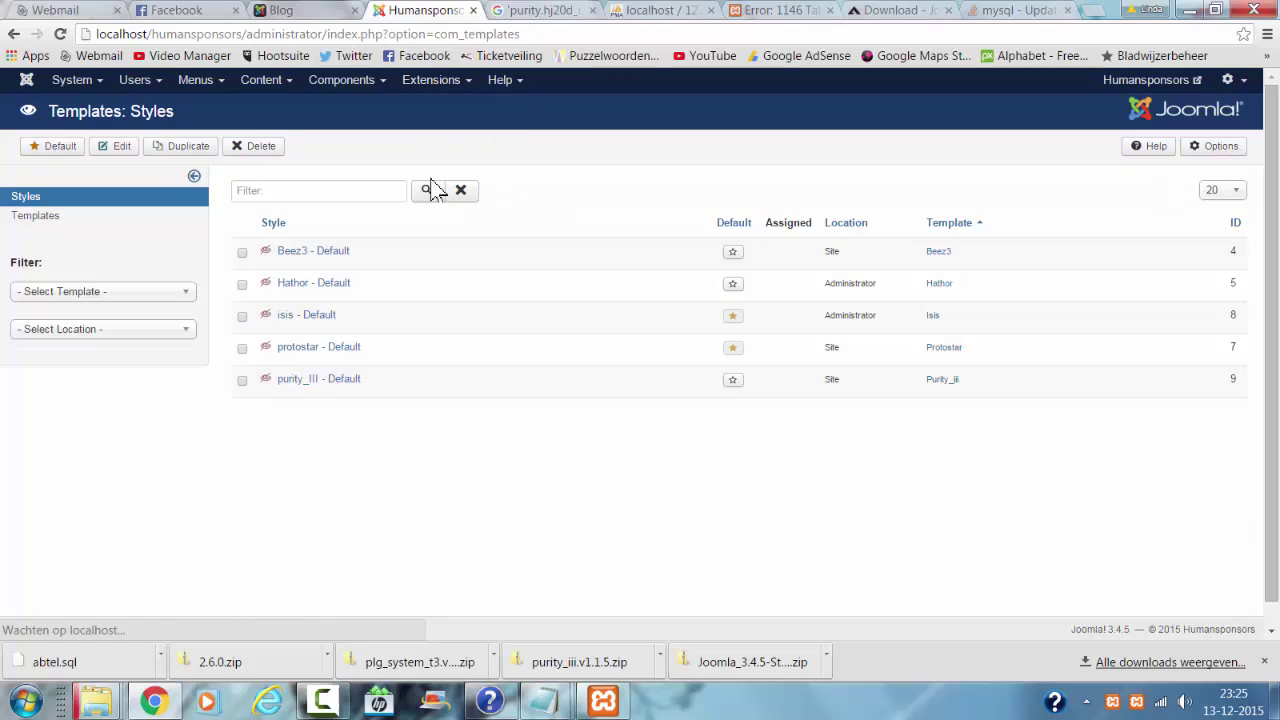
{"action": "left_click", "coordinate": [308, 382]}
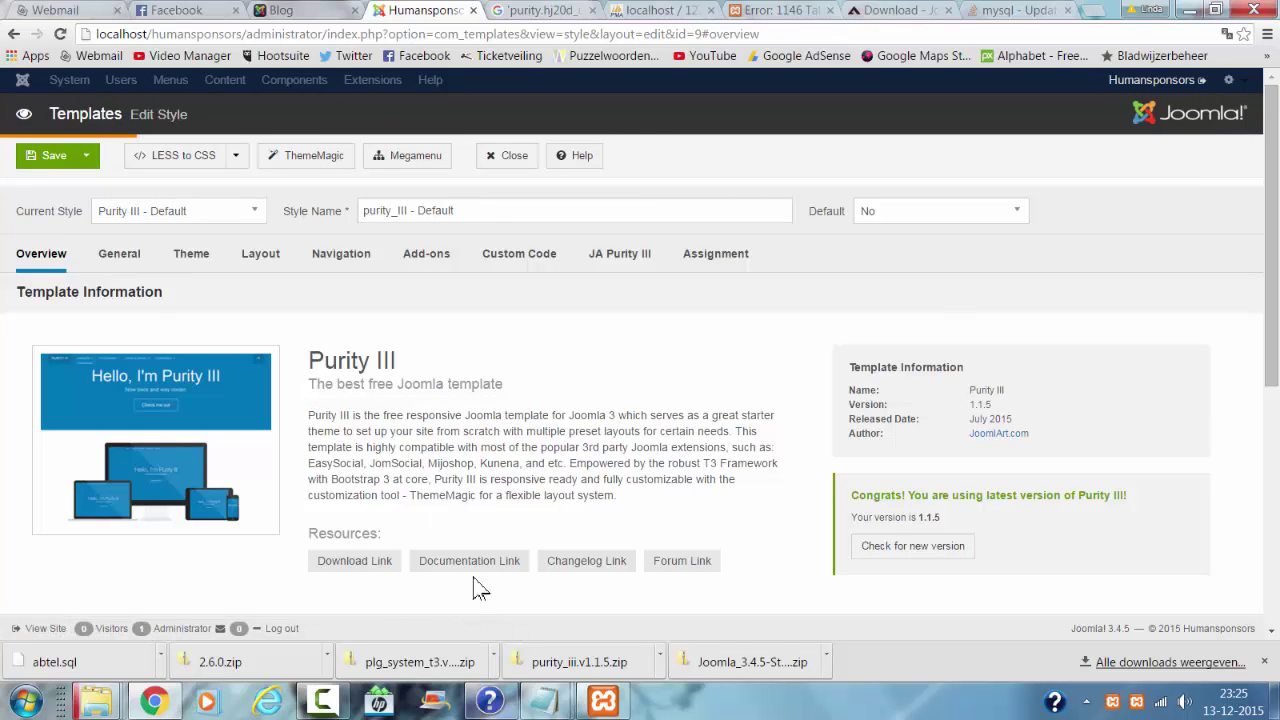
{"action": "left_click", "coordinate": [208, 228]}
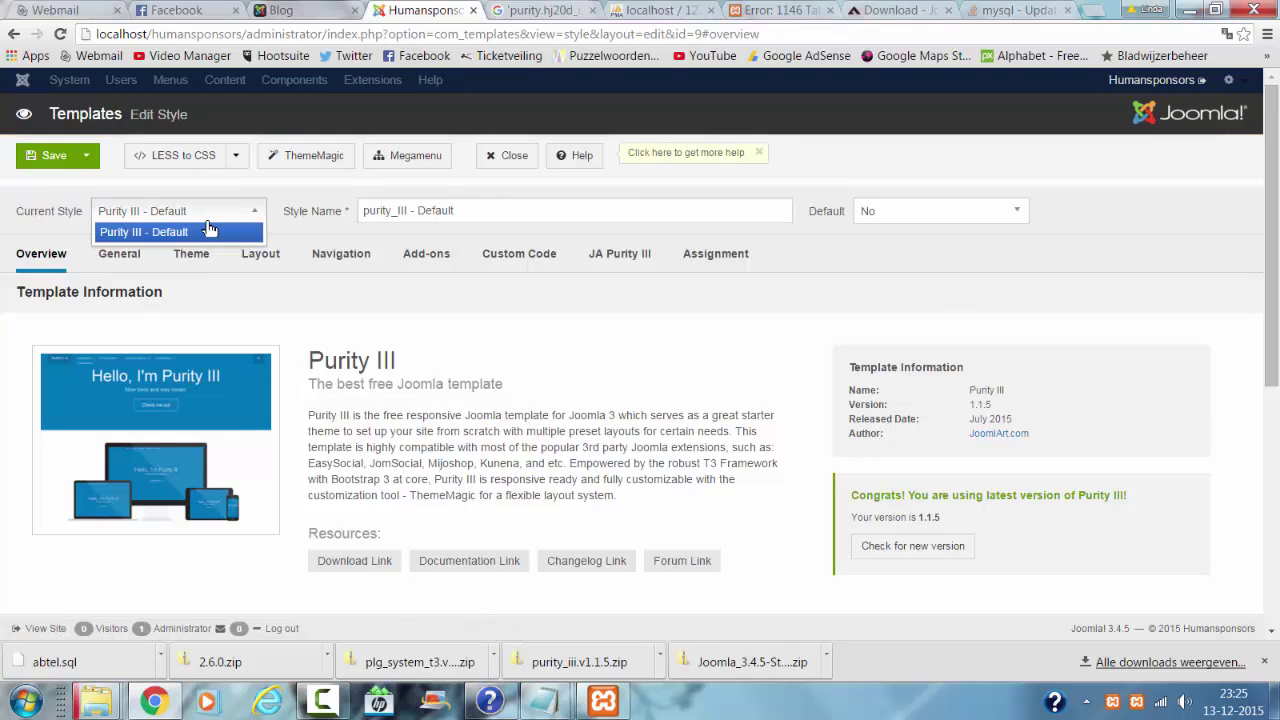
{"action": "left_click", "coordinate": [890, 211]}
{"action": "left_click", "coordinate": [895, 252]}
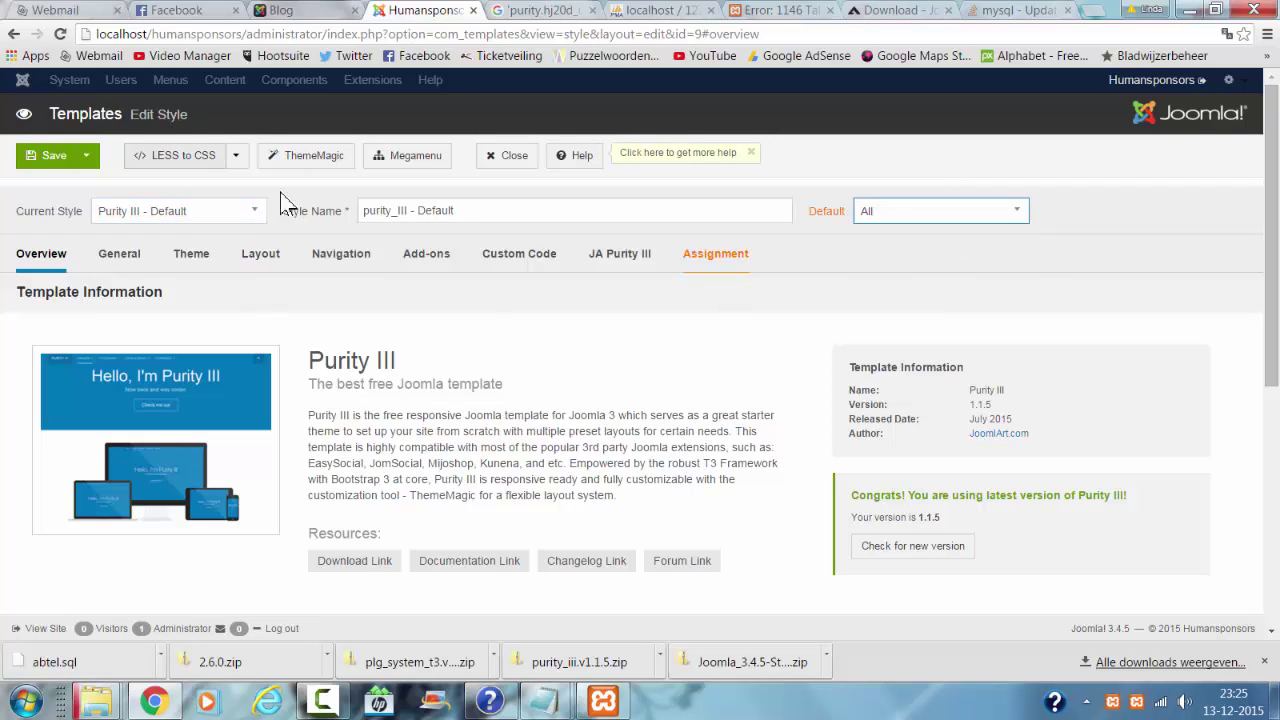
Assign the style to all menu items and save it
{"action": "left_click", "coordinate": [705, 262]}
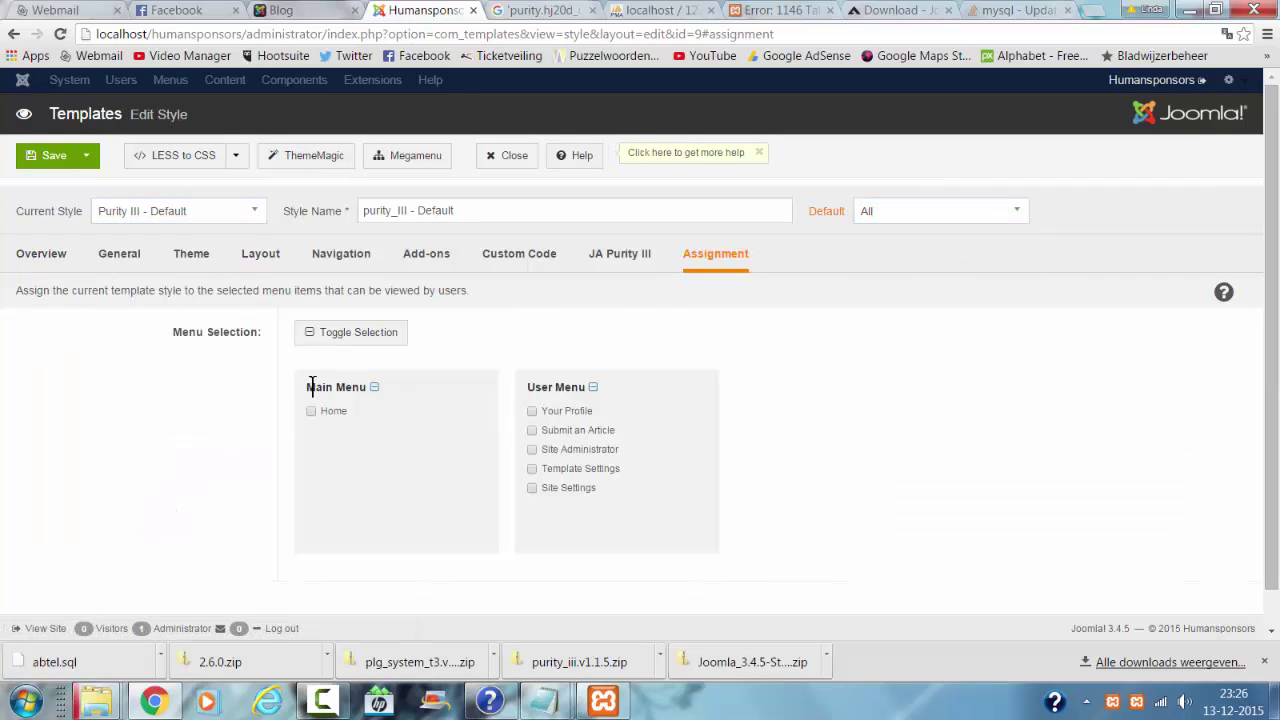
{"action": "left_click", "coordinate": [330, 332]}
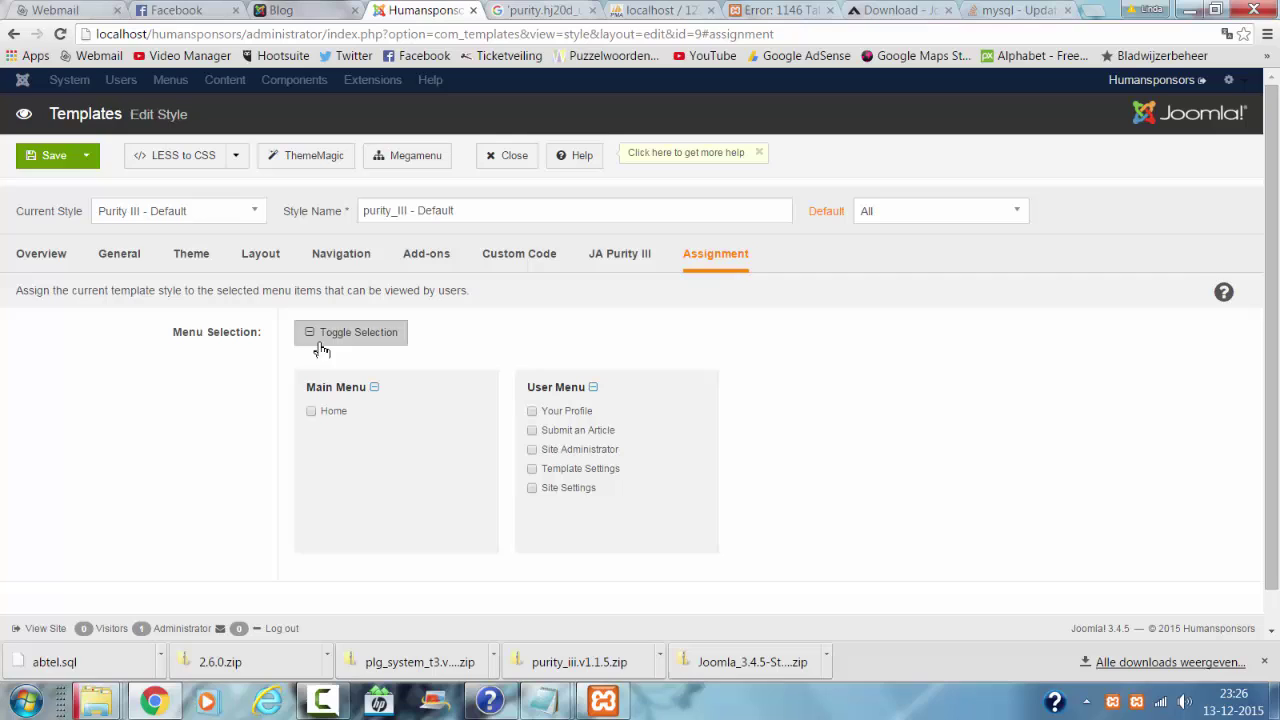
{"action": "left_click", "coordinate": [86, 158]}
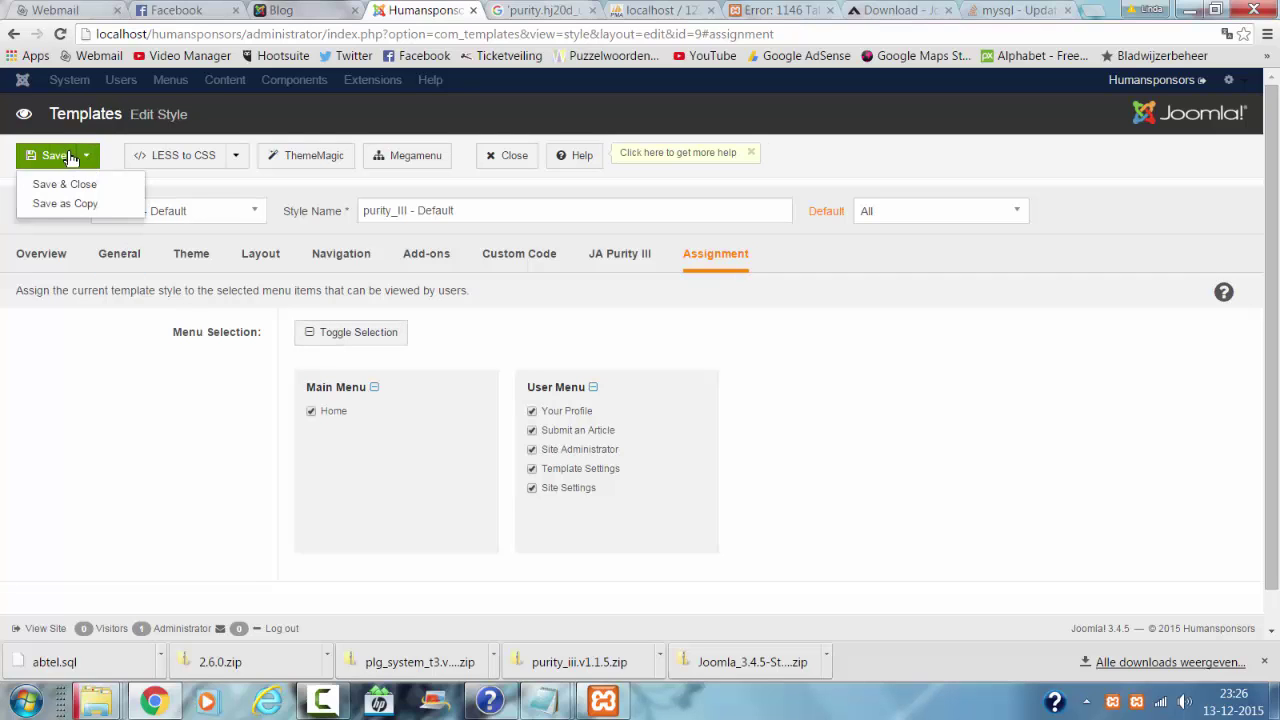
{"action": "left_click", "coordinate": [64, 160]}
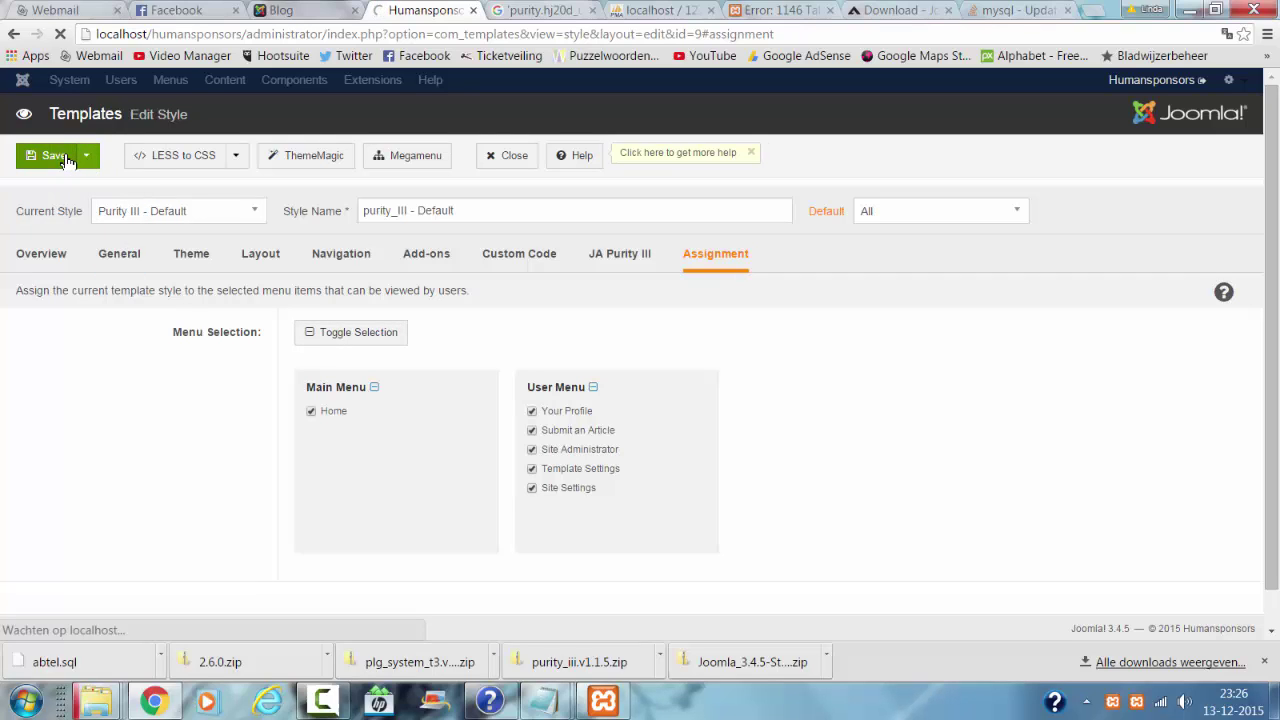
Load localhost/Humansponsors/ in the front-end browser tab
{"action": "left_click", "coordinate": [284, 8]}
{"action": "left_click", "coordinate": [152, 33]}
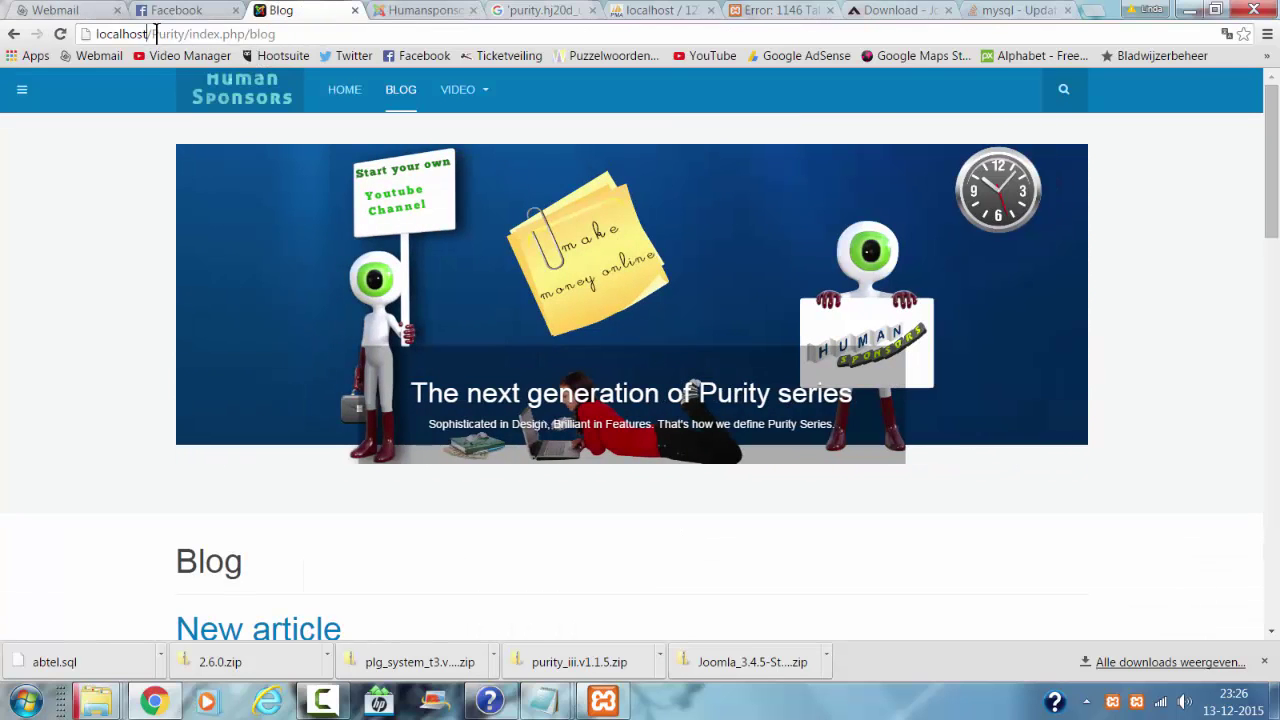
{"action": "left_click_drag", "start_coordinate": [153, 33], "coordinate": [663, 48]}
{"action": "key", "text": "BackSpace"}
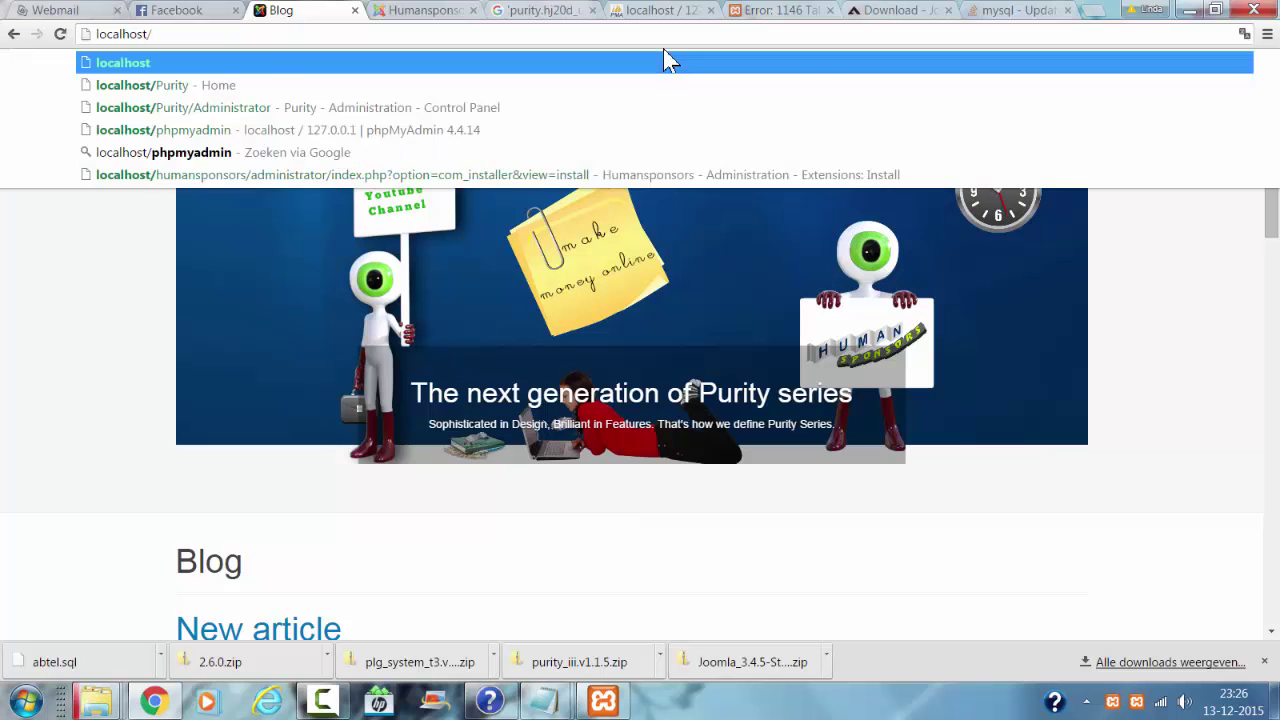
{"action": "type", "text": "Hu"}
{"action": "key", "text": "Return"}
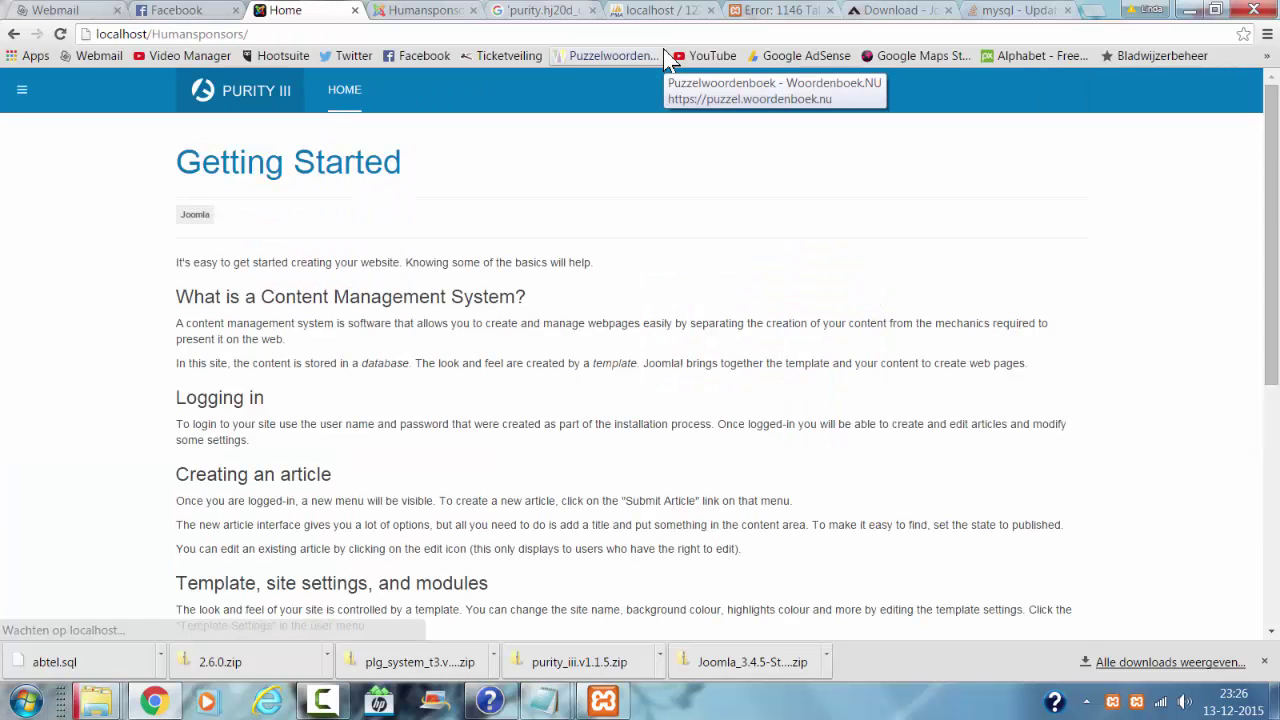
Browse the home page showing the Getting Started article in Purity III
{"action": "left_click", "coordinate": [22, 94]}
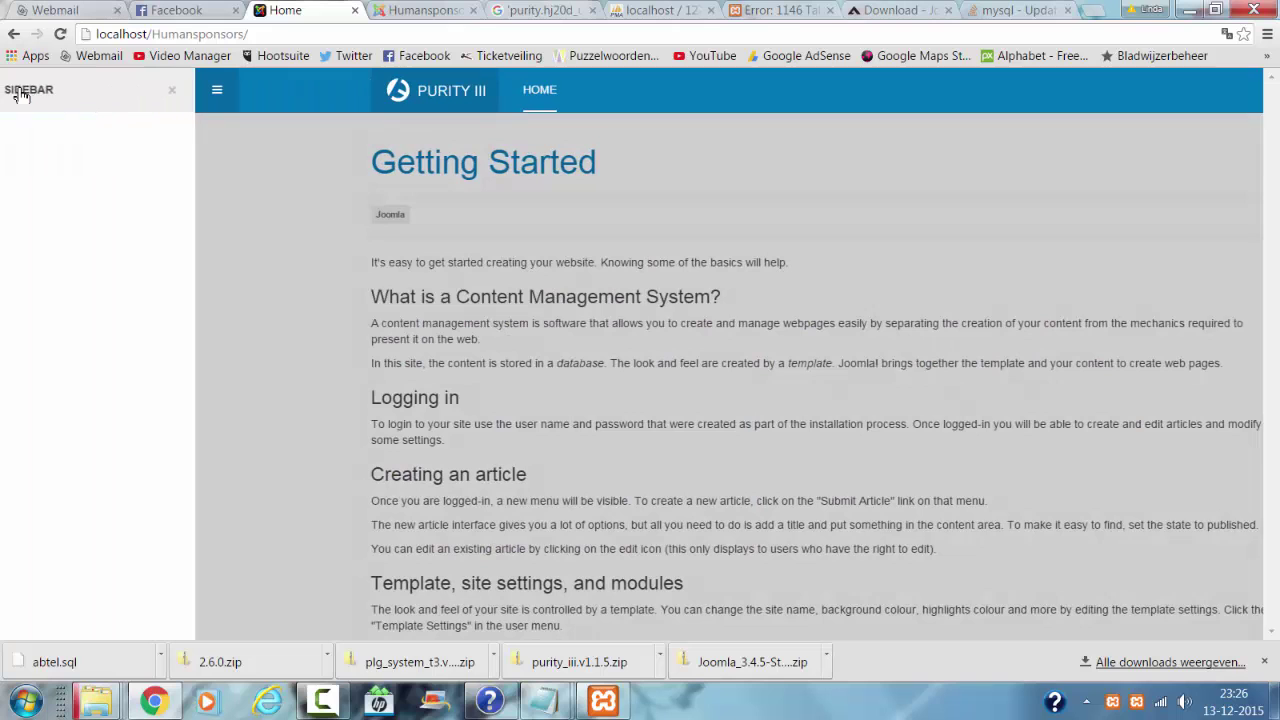
{"action": "left_click", "coordinate": [226, 94]}
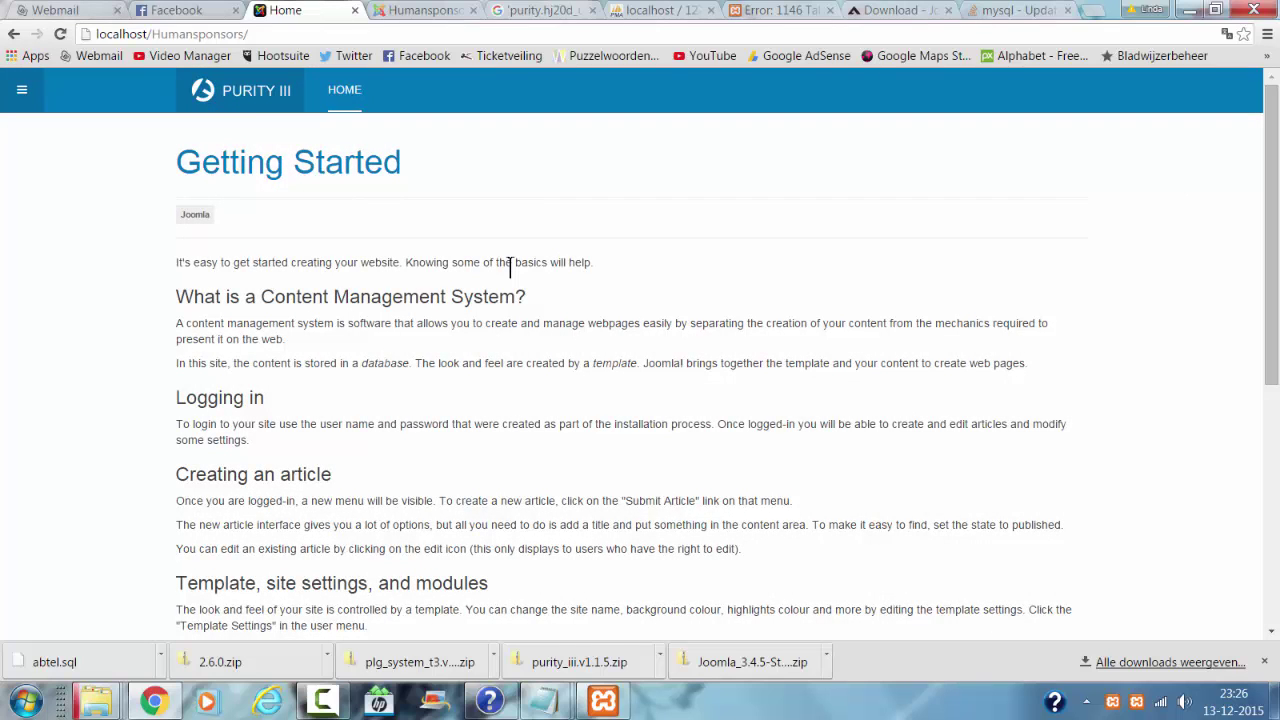
{"action": "left_click", "coordinate": [345, 104]}
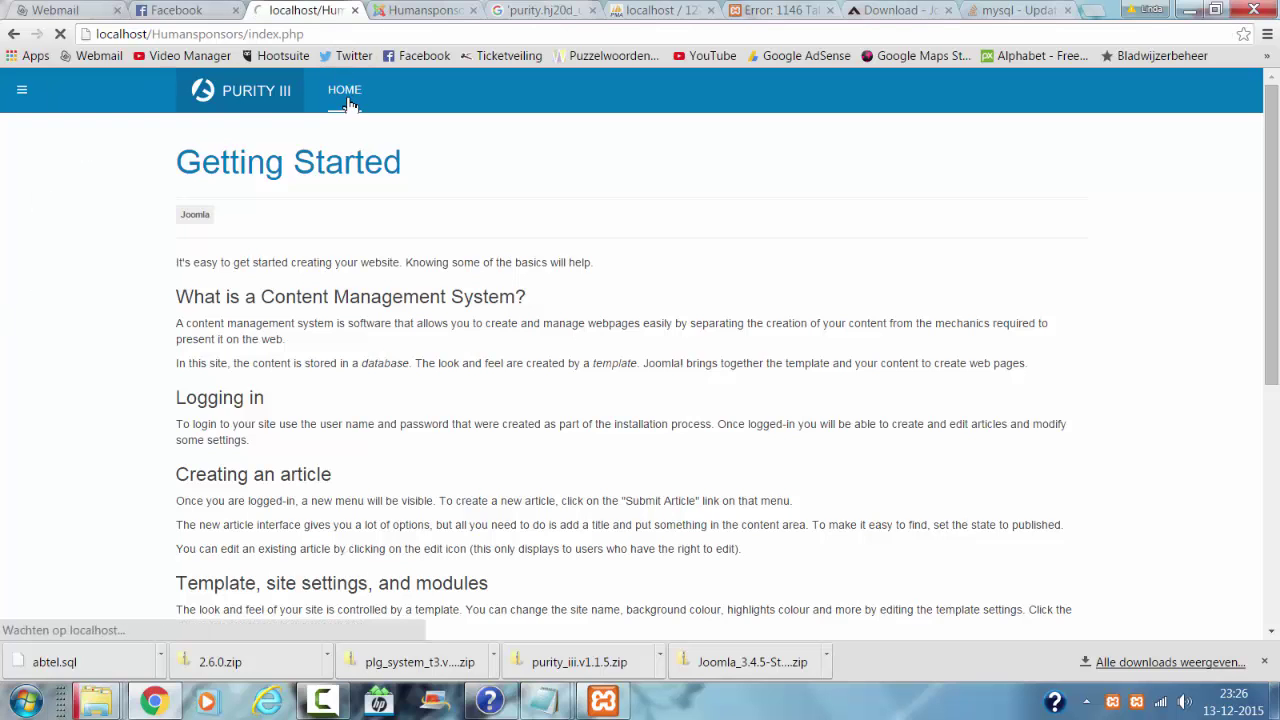
{"action": "left_click", "coordinate": [260, 100]}
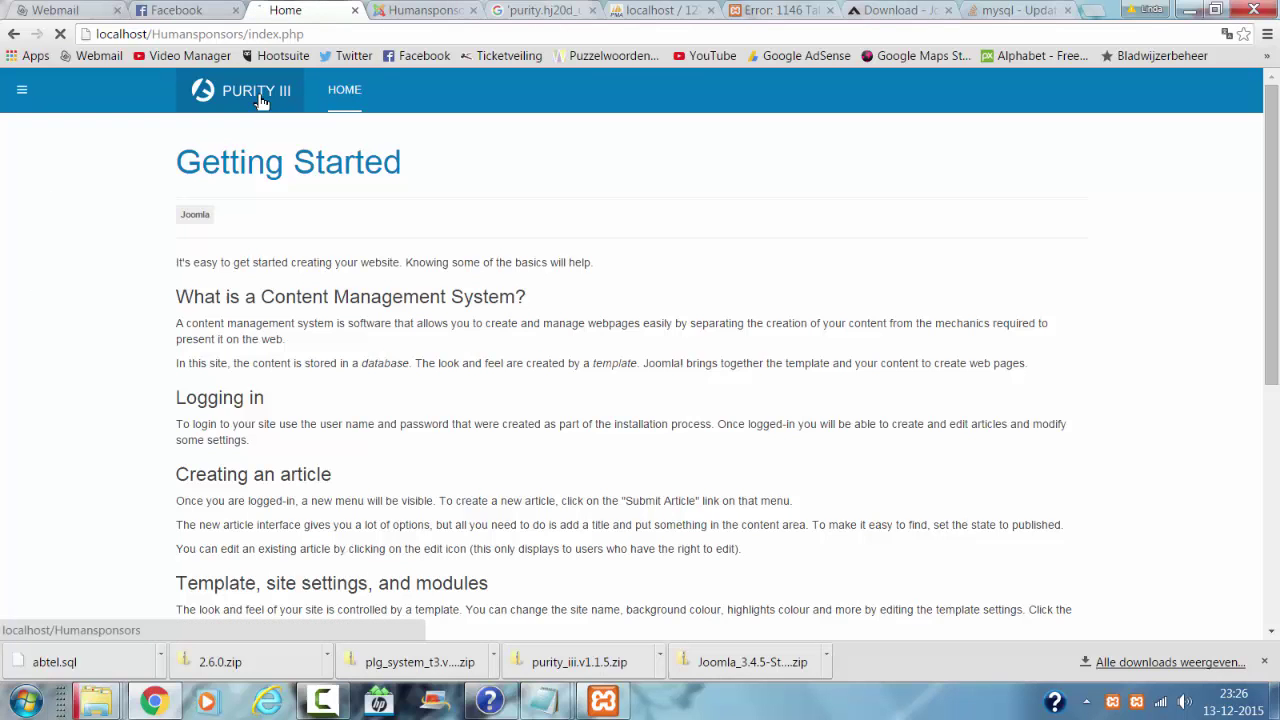
{"action": "scroll", "coordinate": [428, 332], "scroll_direction": "down", "scroll_amount": 5}
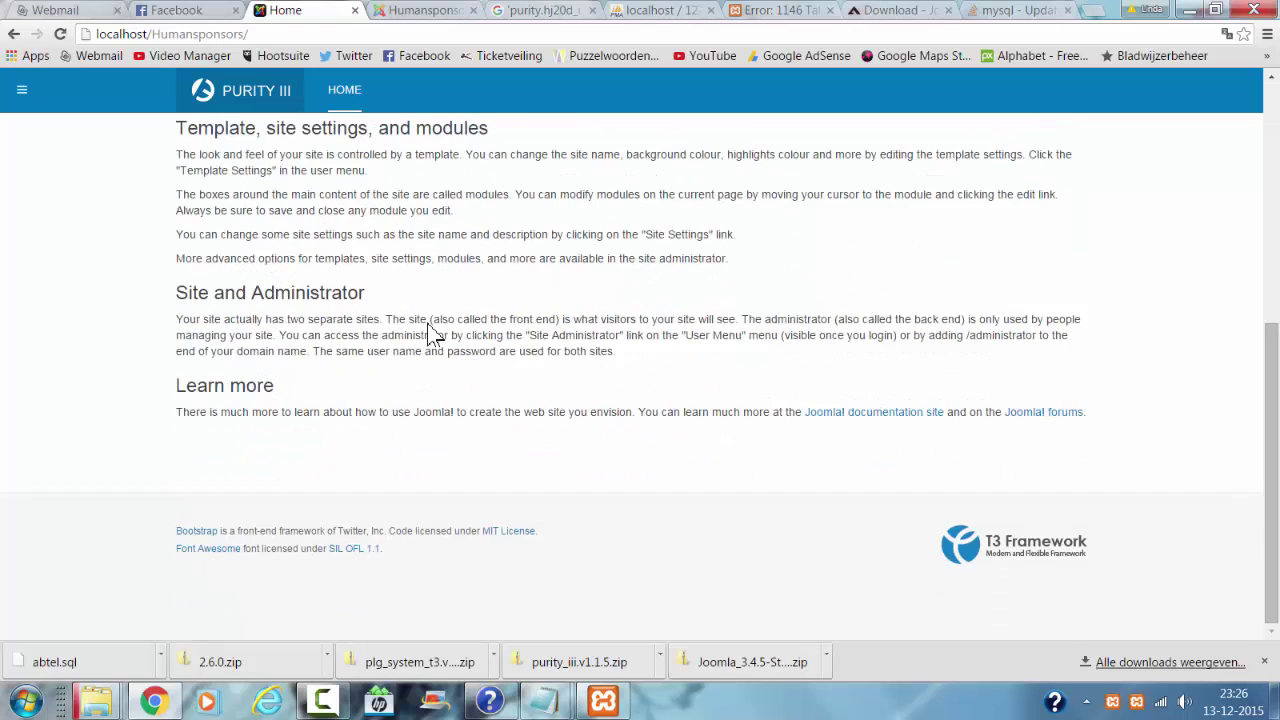
{"action": "scroll", "coordinate": [428, 332], "scroll_direction": "up", "scroll_amount": 1}
{"action": "scroll", "coordinate": [430, 328], "scroll_direction": "up", "scroll_amount": 4}
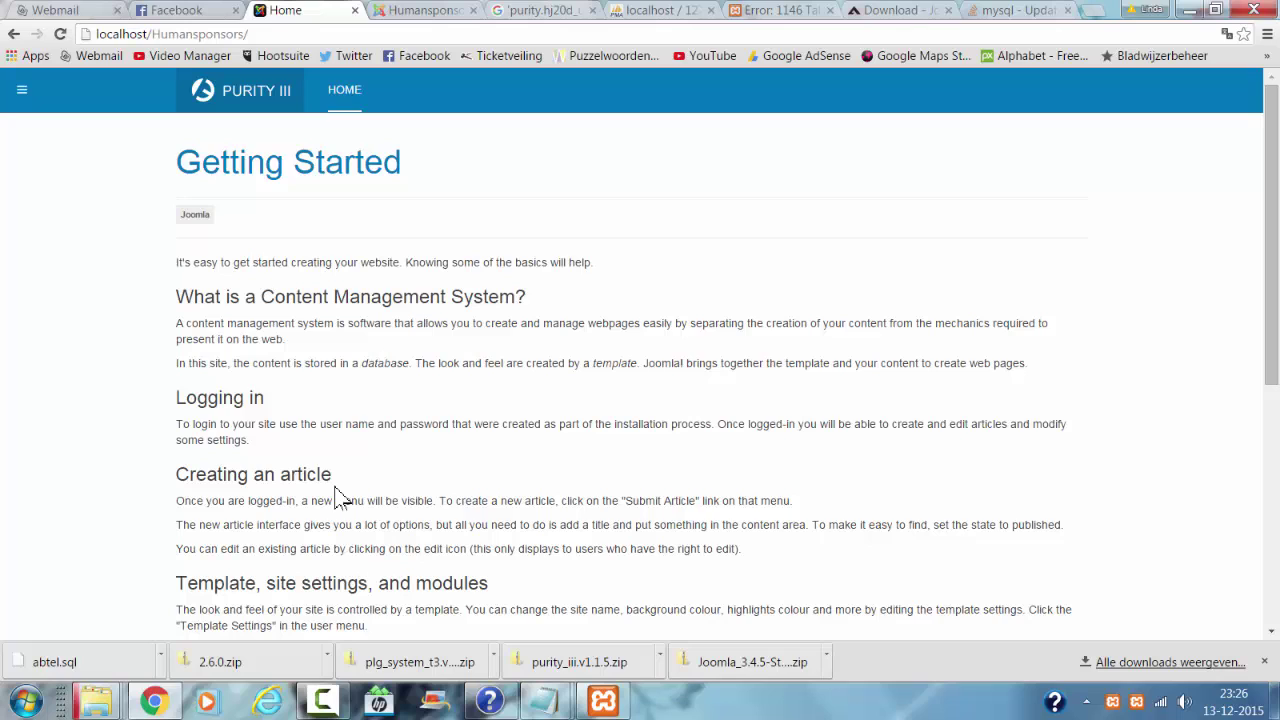
{"action": "left_click", "coordinate": [339, 705]}
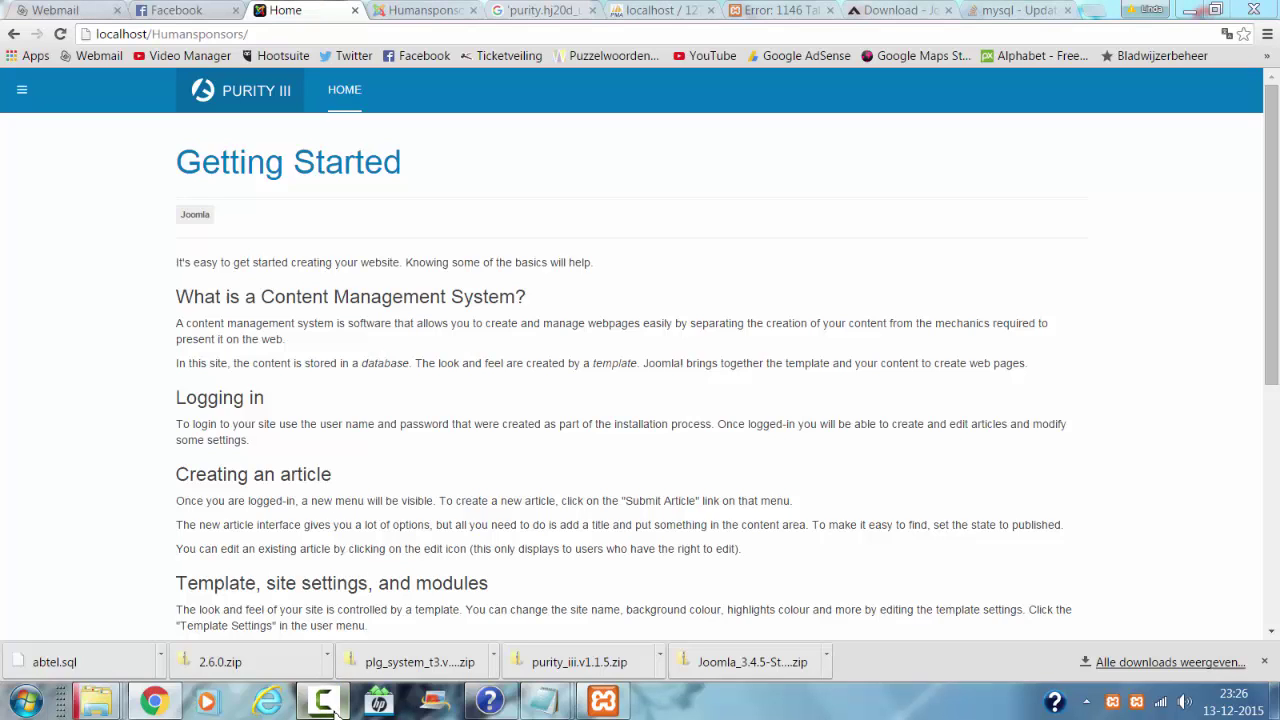